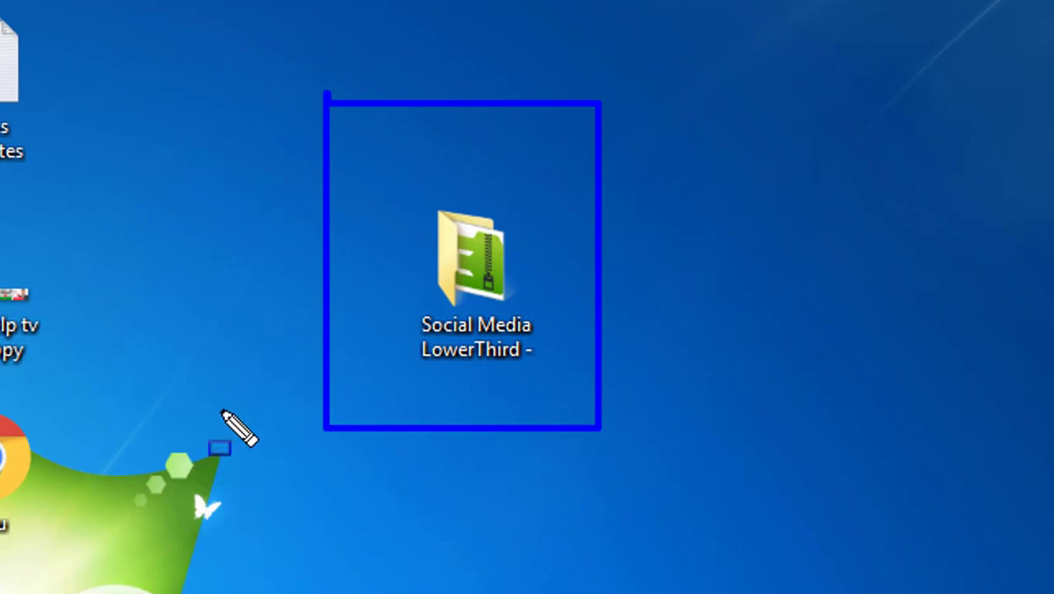
Step: Open the Social Media LowerThird folder and browse its Blogger, Facebook and other lower-third folders
key(Escape)
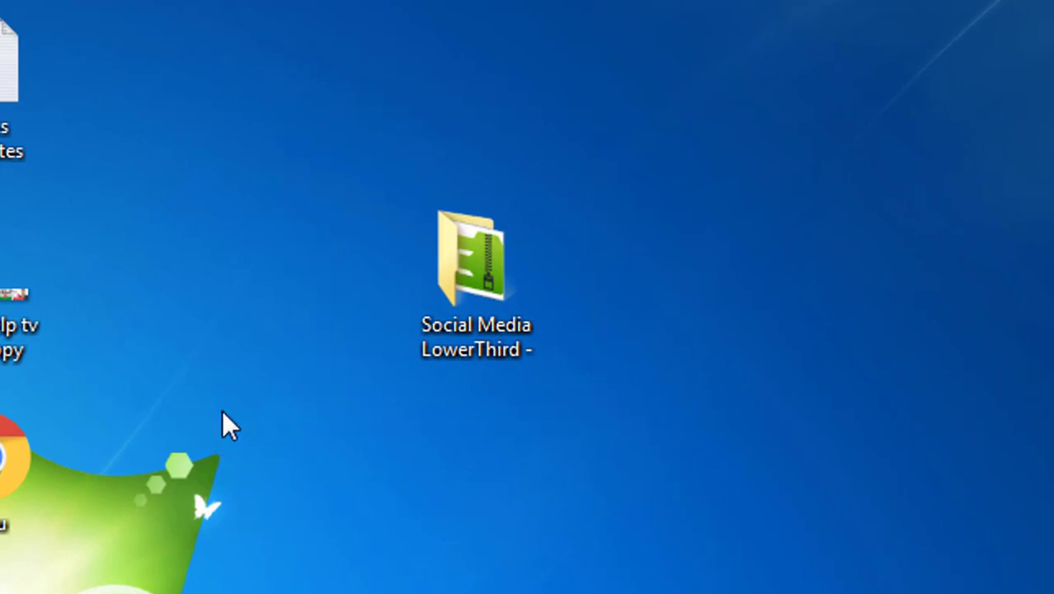
double_click(478, 282)
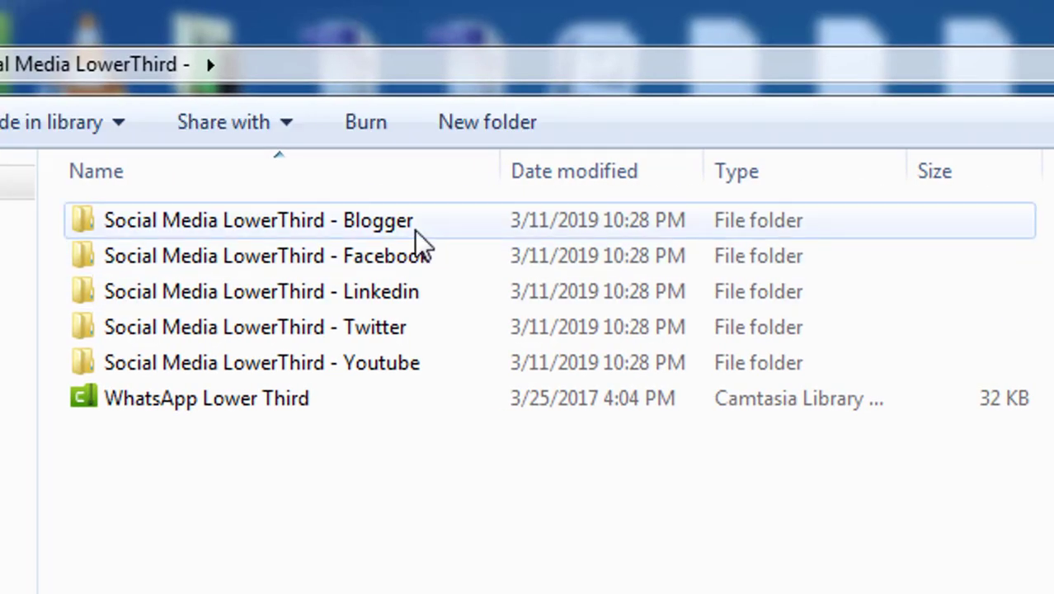
double_click(417, 240)
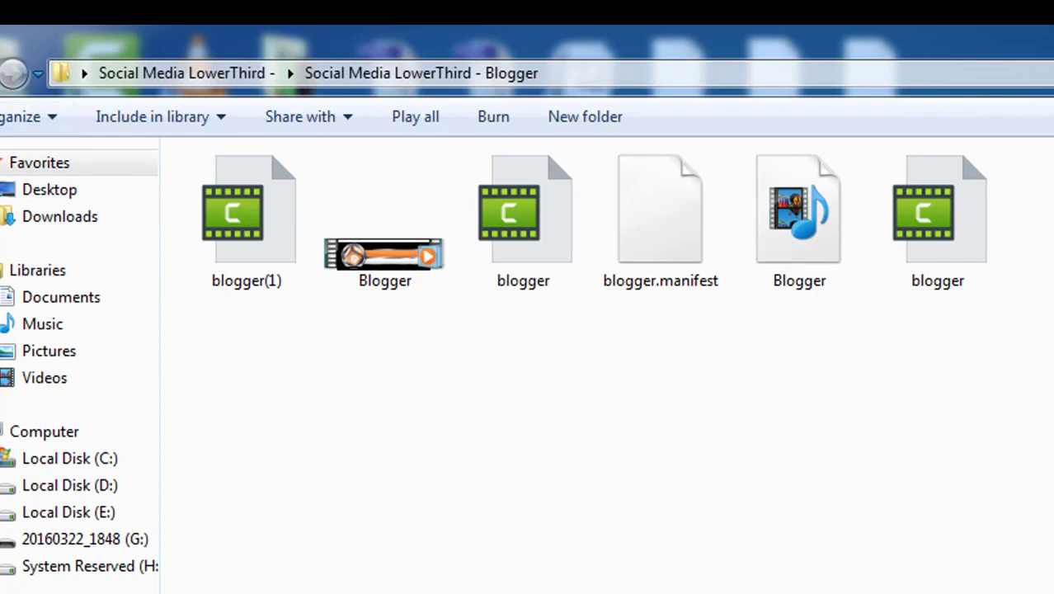
click(13, 73)
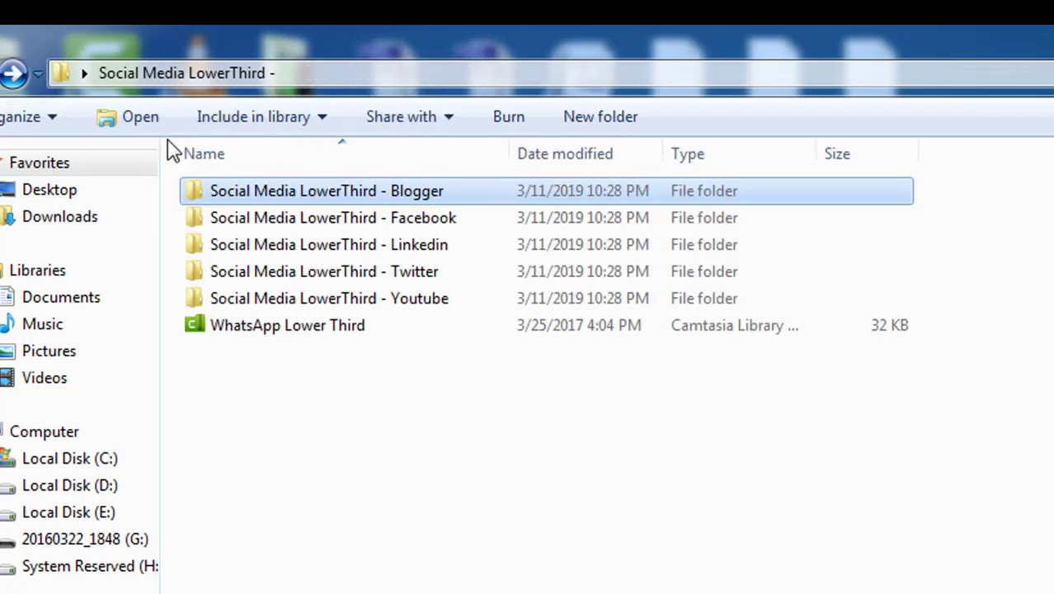
double_click(289, 217)
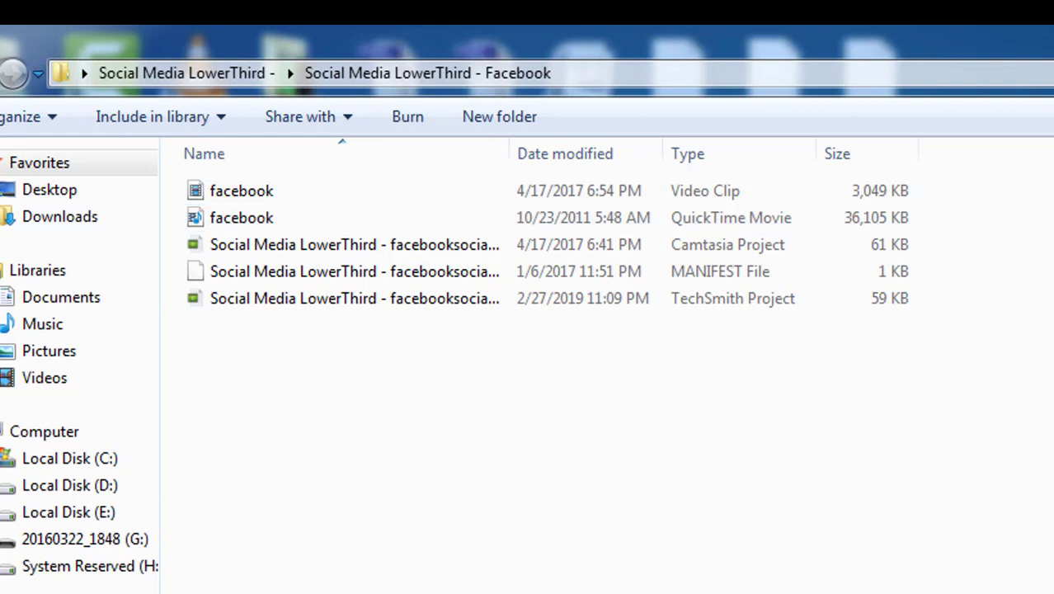
key(BackSpace)
click(302, 249)
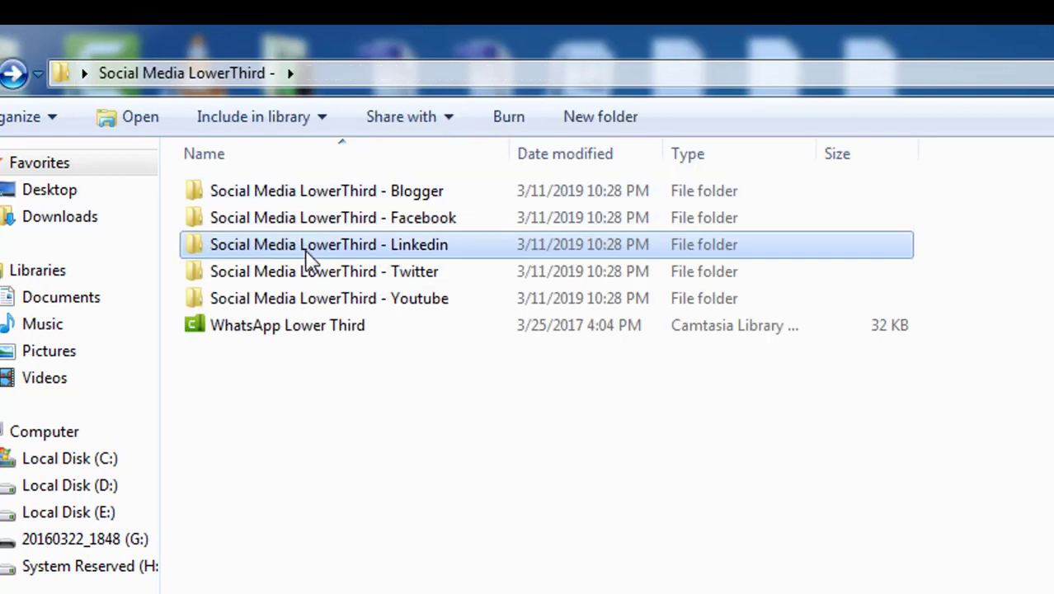
click(309, 262)
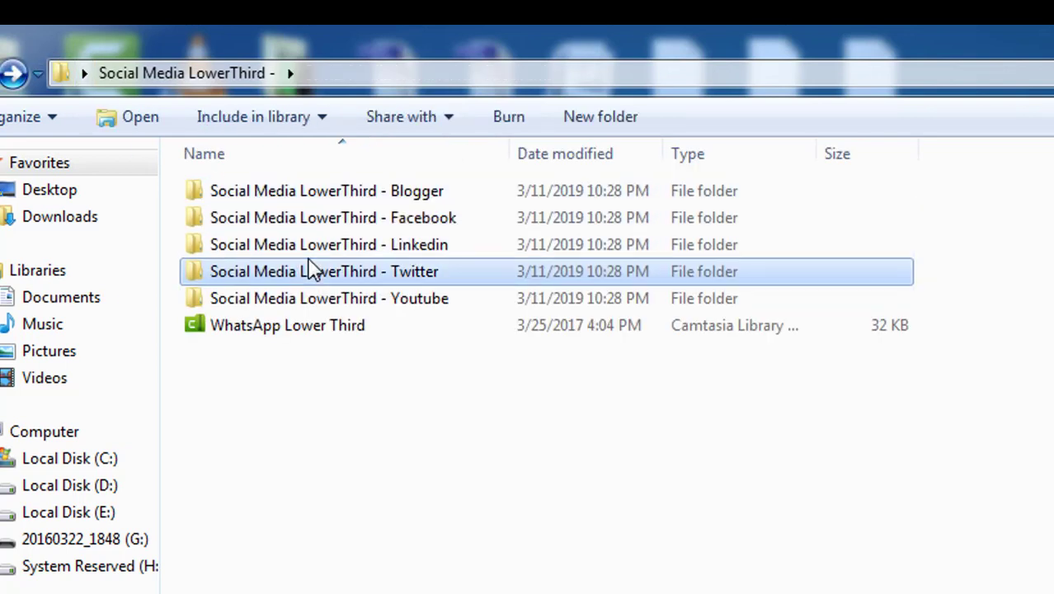
click(326, 299)
click(322, 326)
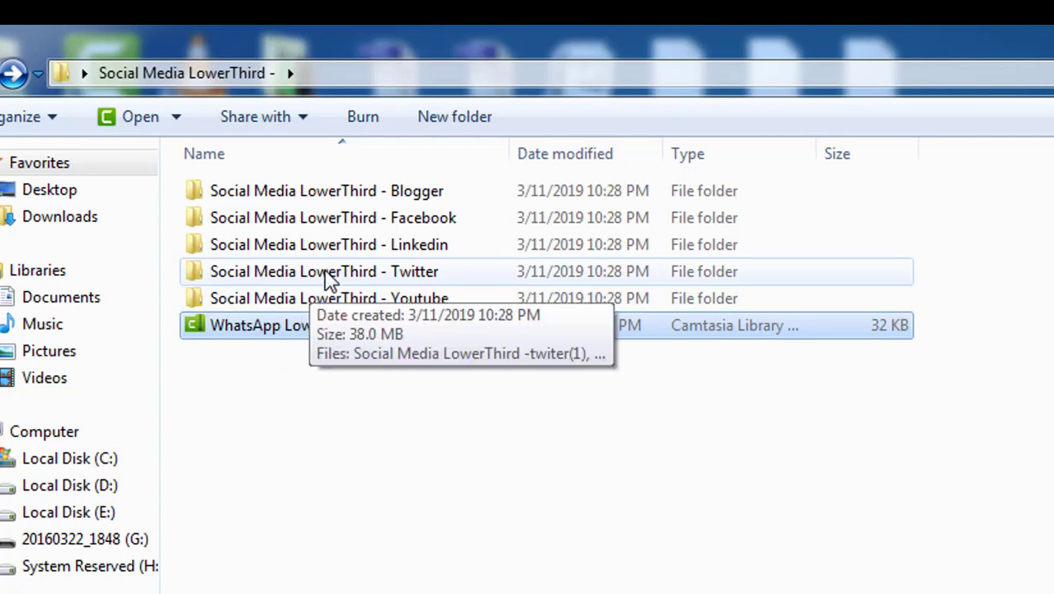
Step: Open the blogger Camtasia project from the Blogger folder
double_click(317, 198)
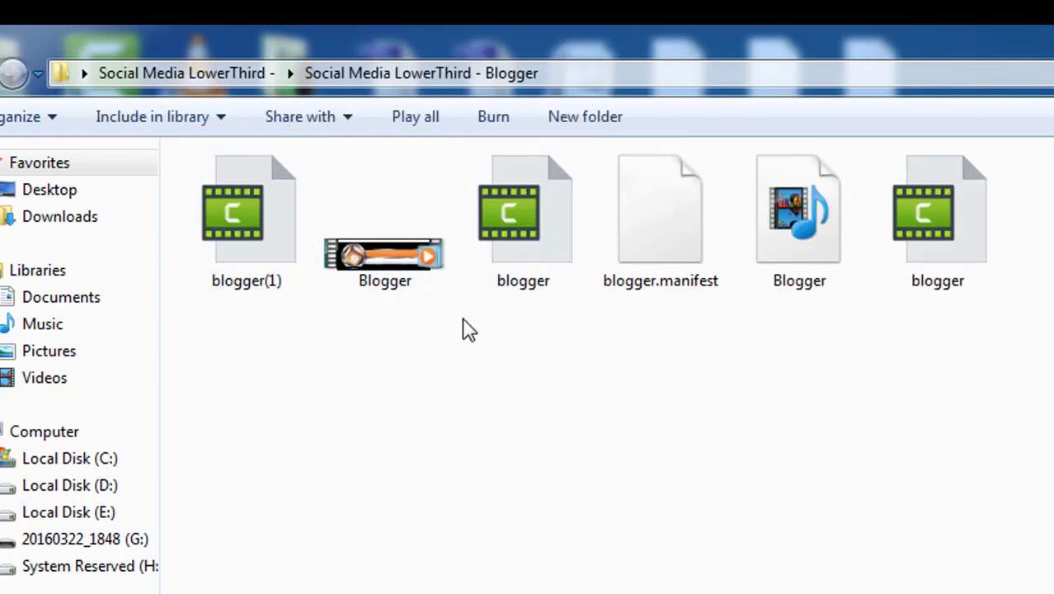
click(545, 256)
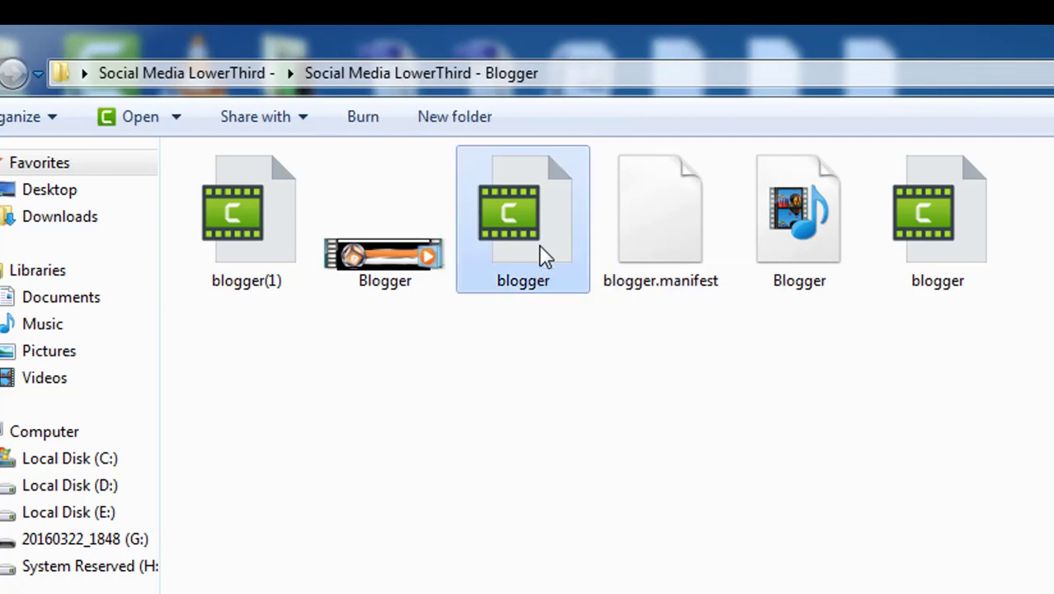
double_click(544, 257)
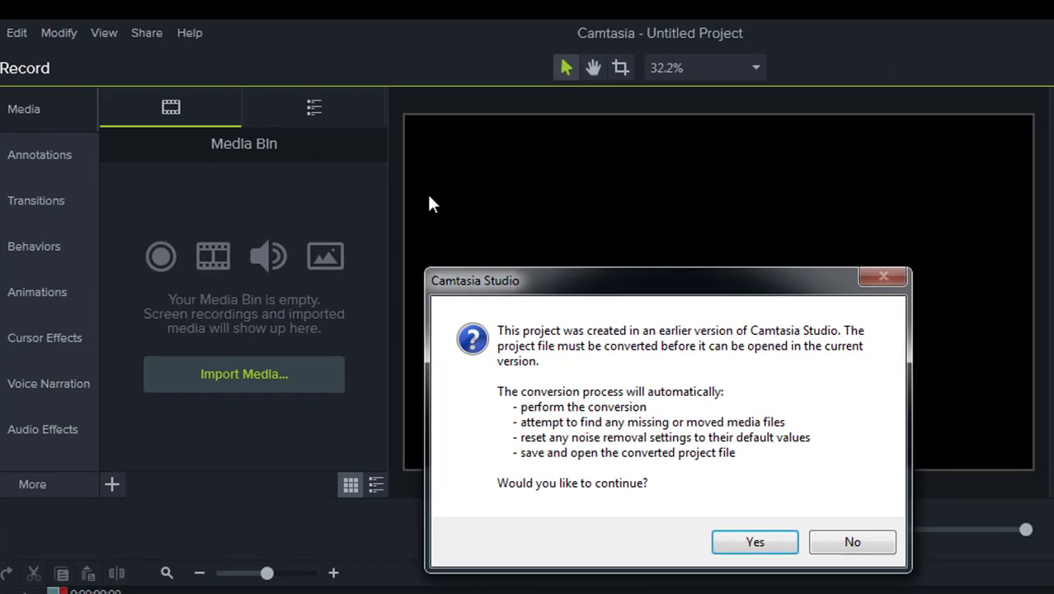
Step: Convert the blogger project, point the missing file to the Blogger clip, and accept the upgrade warnings
click(587, 437)
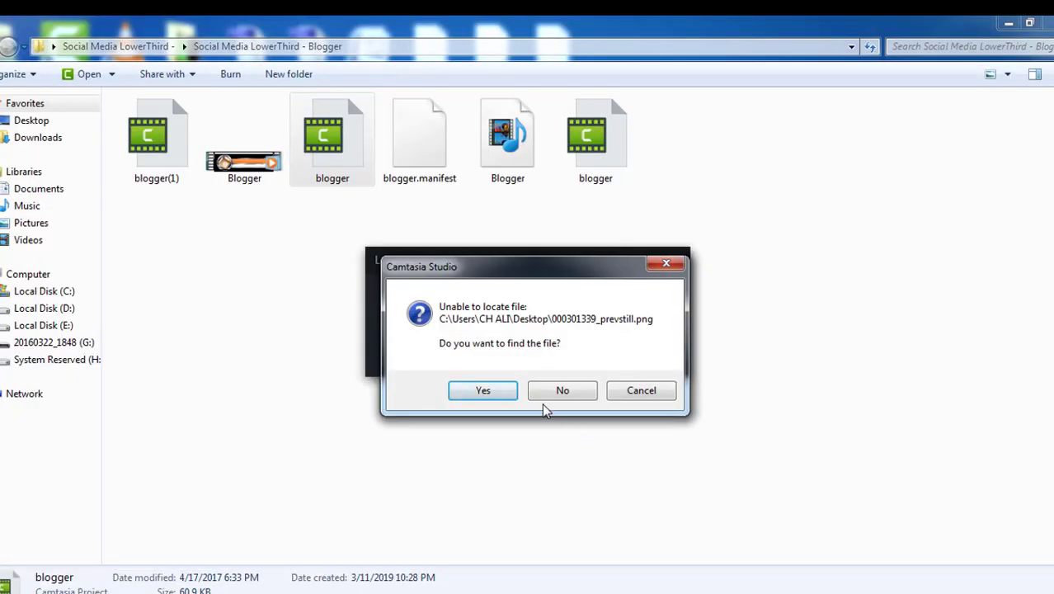
click(501, 392)
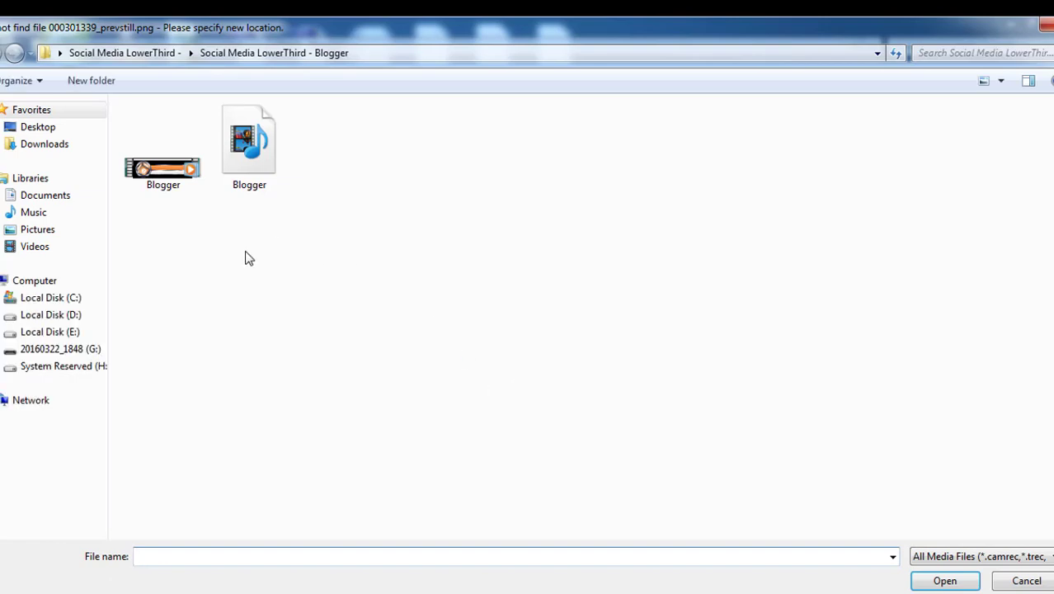
double_click(163, 174)
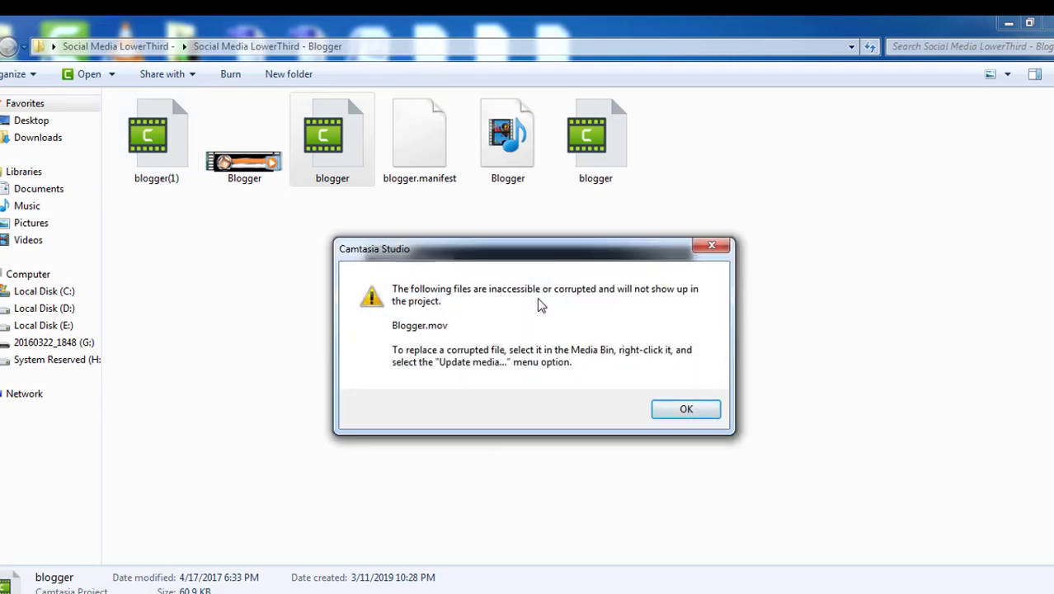
click(674, 410)
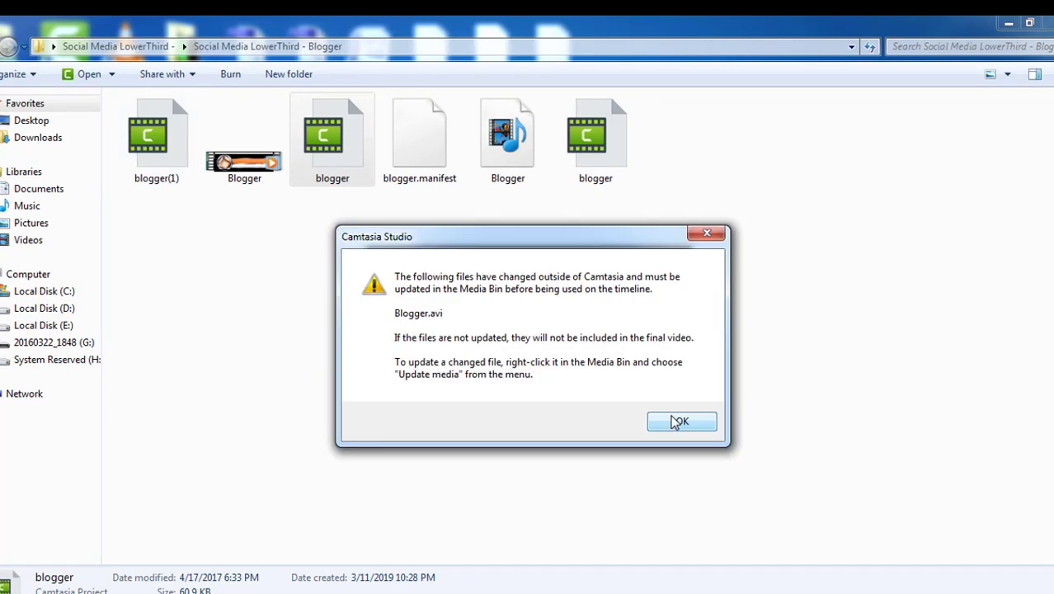
click(678, 422)
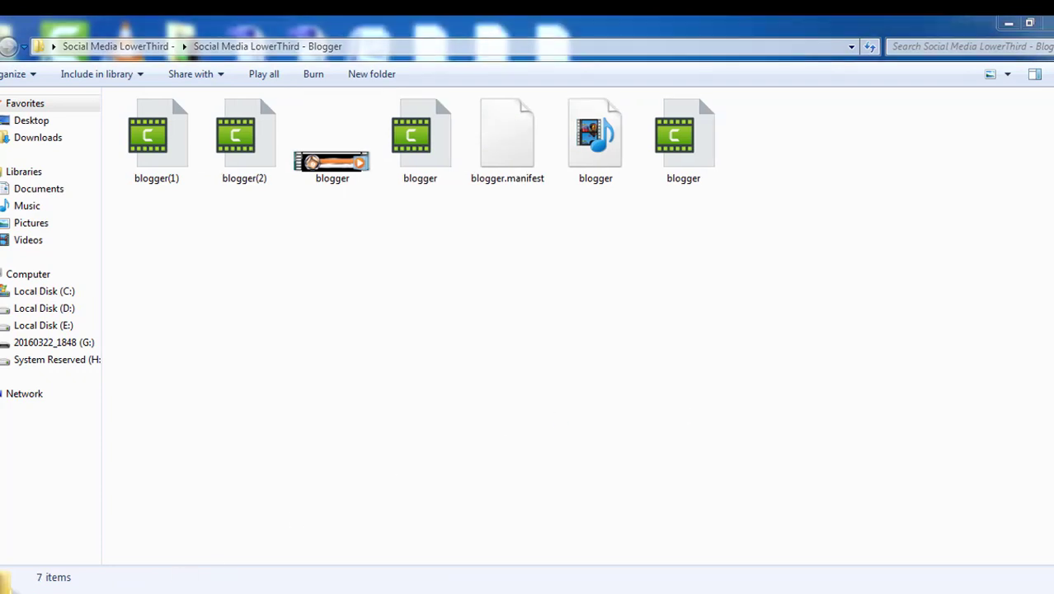
click(674, 409)
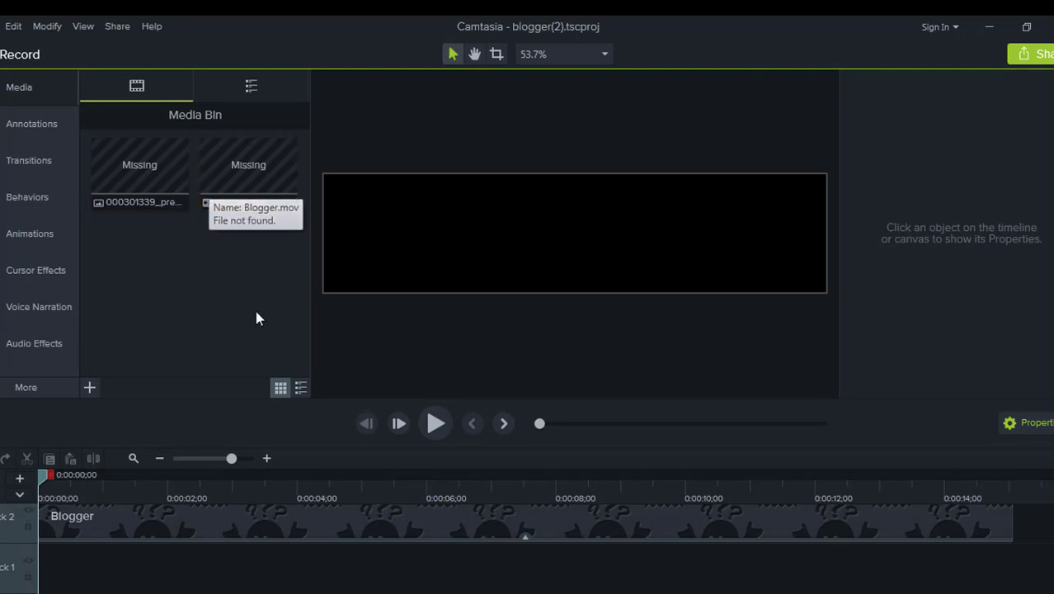
Step: Relink the timeline's missing Blogger clip to the Blogger video via Update Media, then scrub the preview
scroll(133, 560, up, 3)
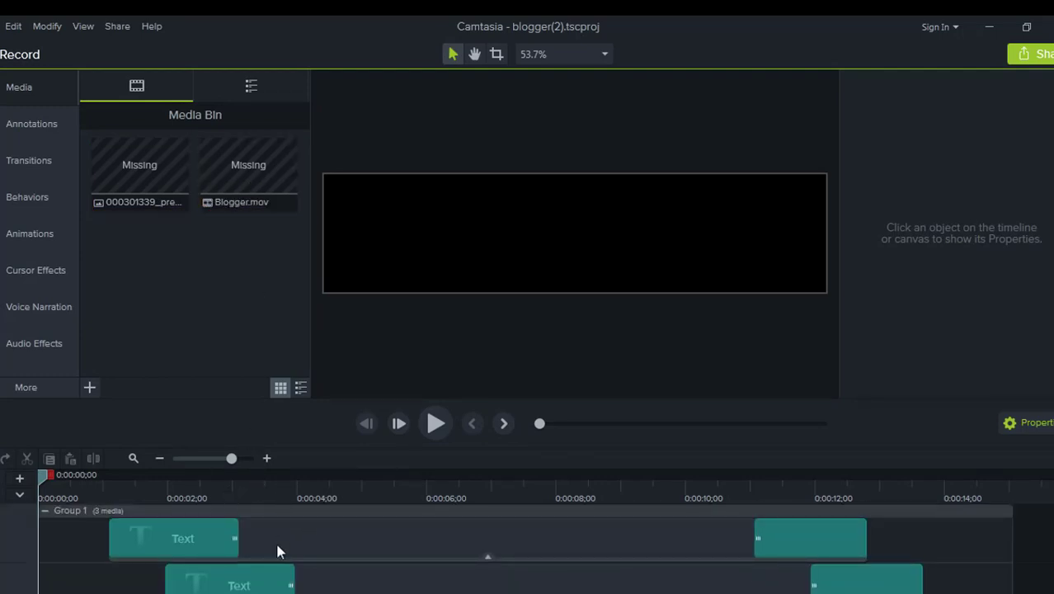
scroll(278, 569, down, 1)
scroll(279, 582, up, 1)
scroll(277, 578, down, 1)
scroll(278, 577, up, 1)
scroll(277, 577, down, 1)
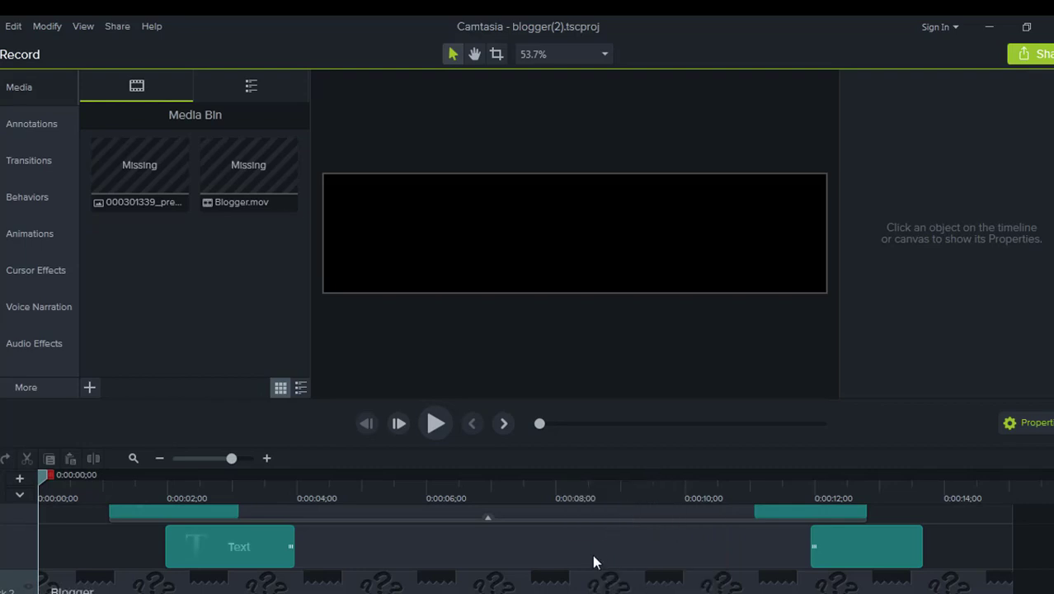
click(475, 589)
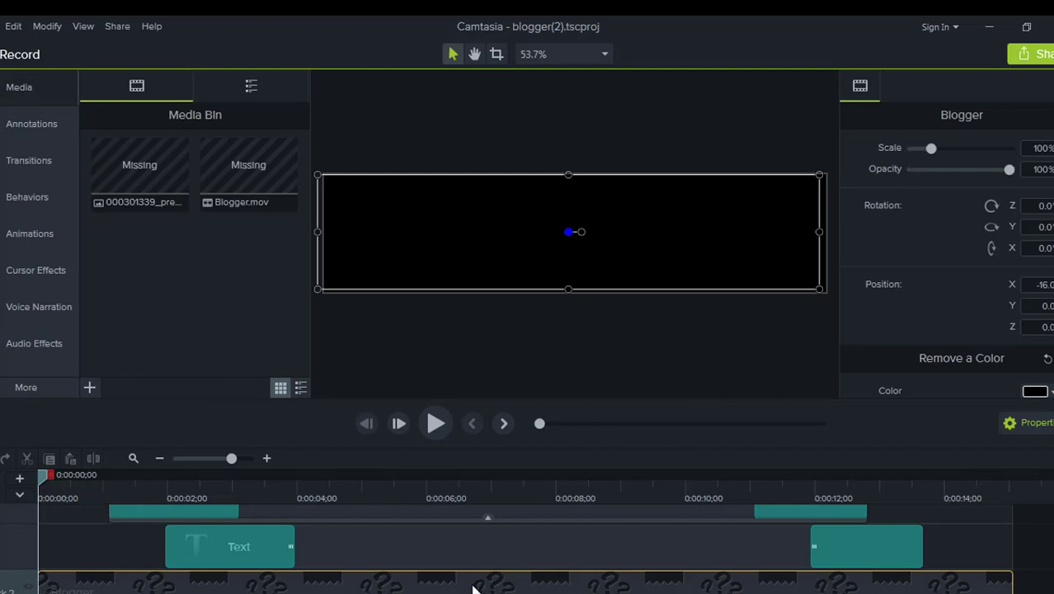
right_click(474, 589)
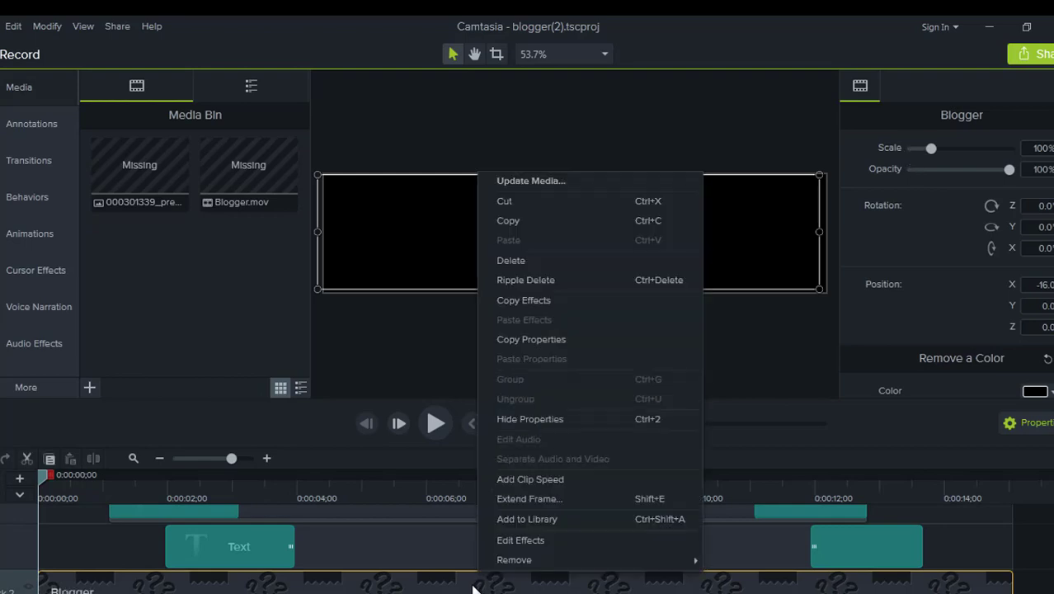
click(519, 183)
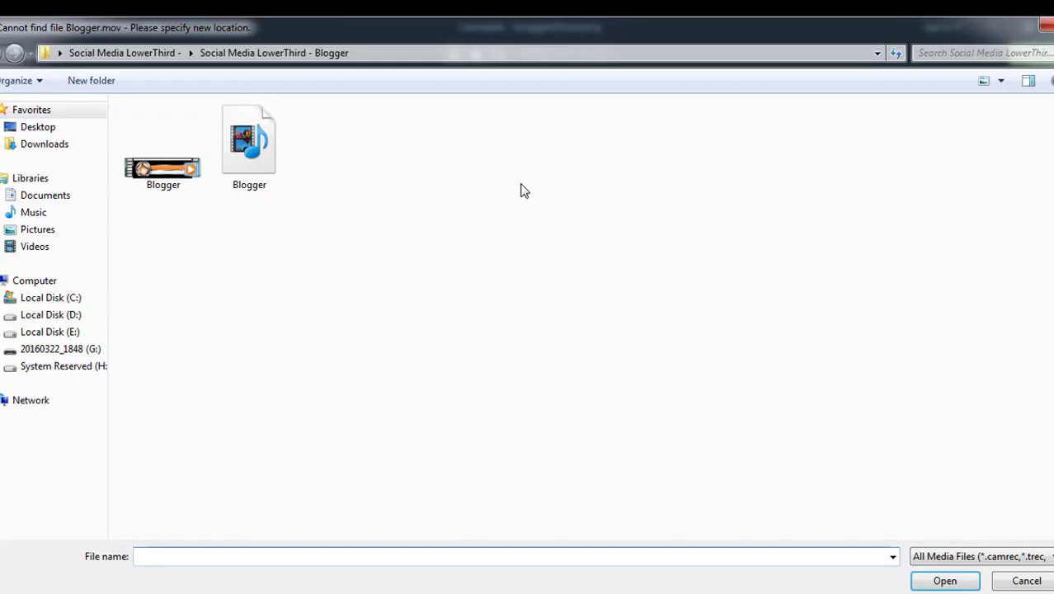
double_click(165, 173)
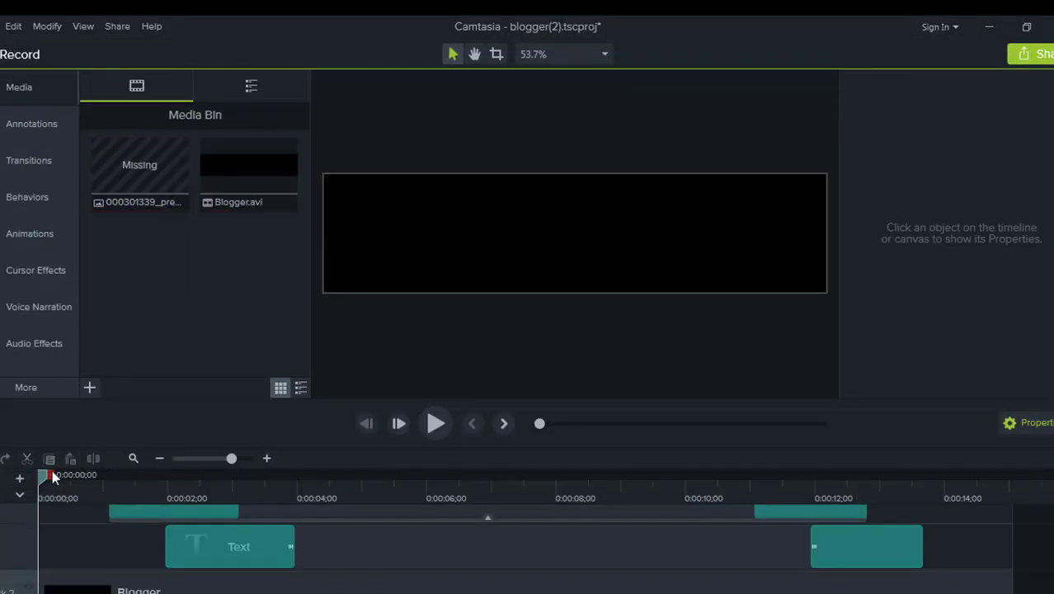
drag(54, 475, 222, 530)
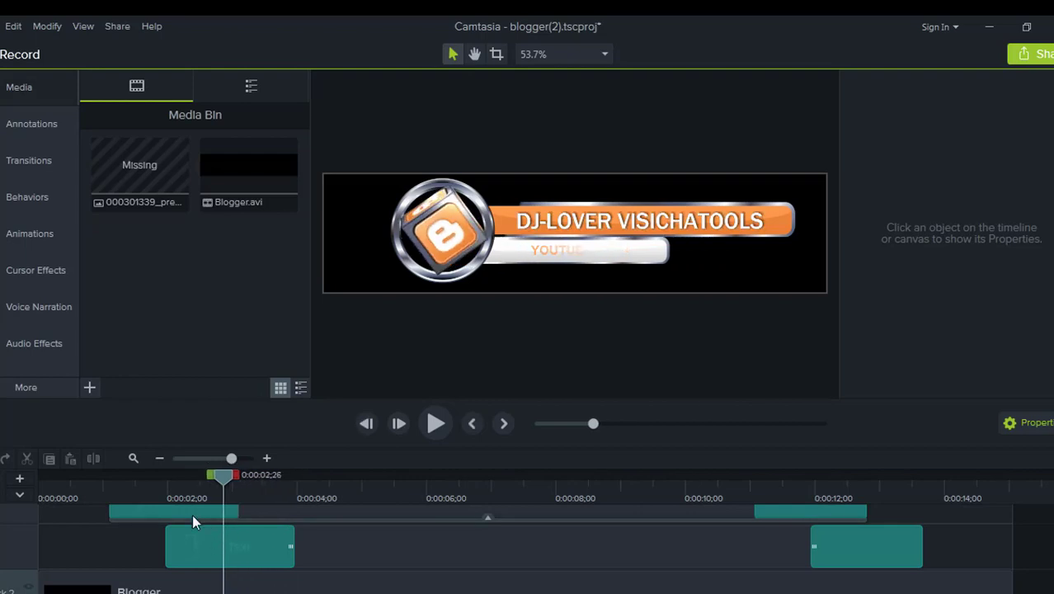
click(192, 514)
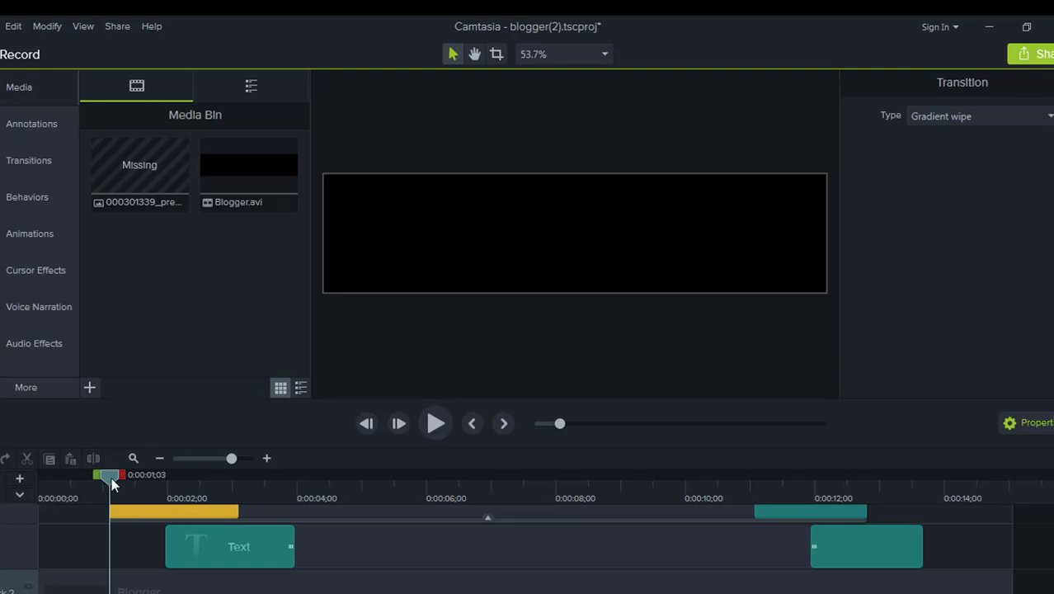
drag(112, 485, 213, 536)
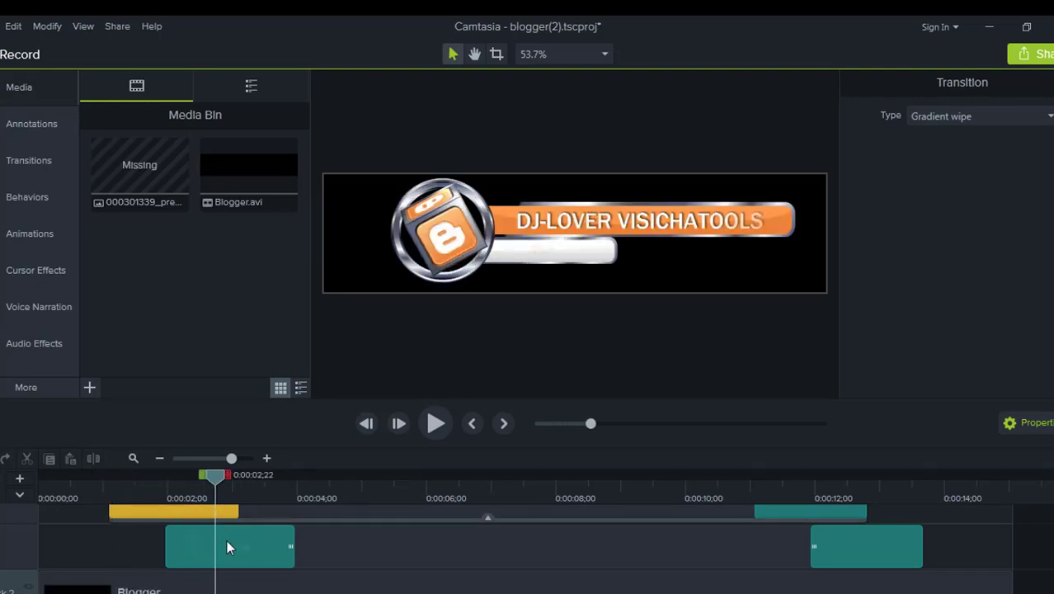
click(229, 543)
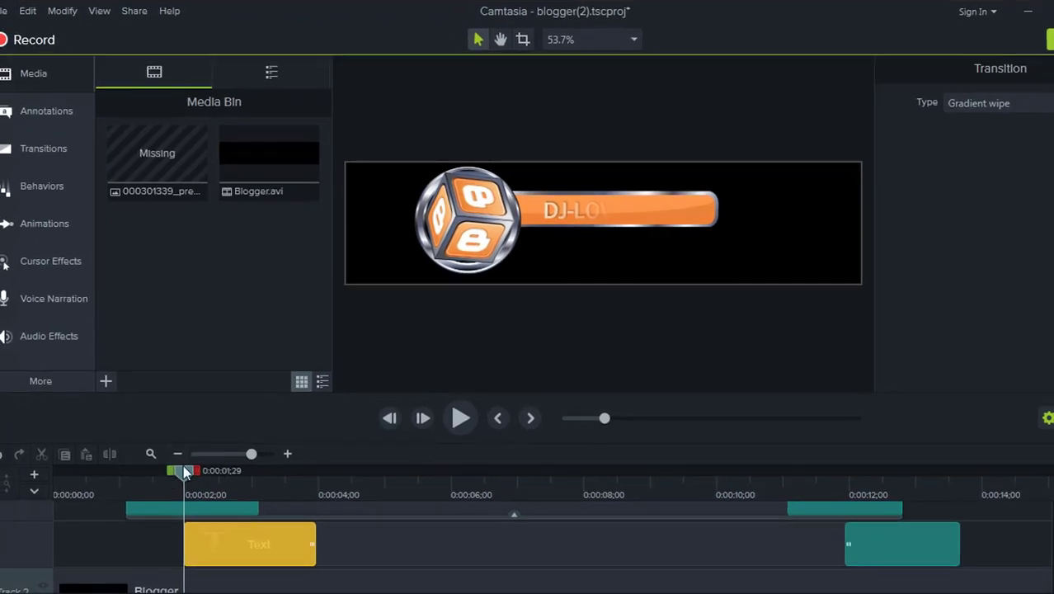
drag(186, 472, 231, 472)
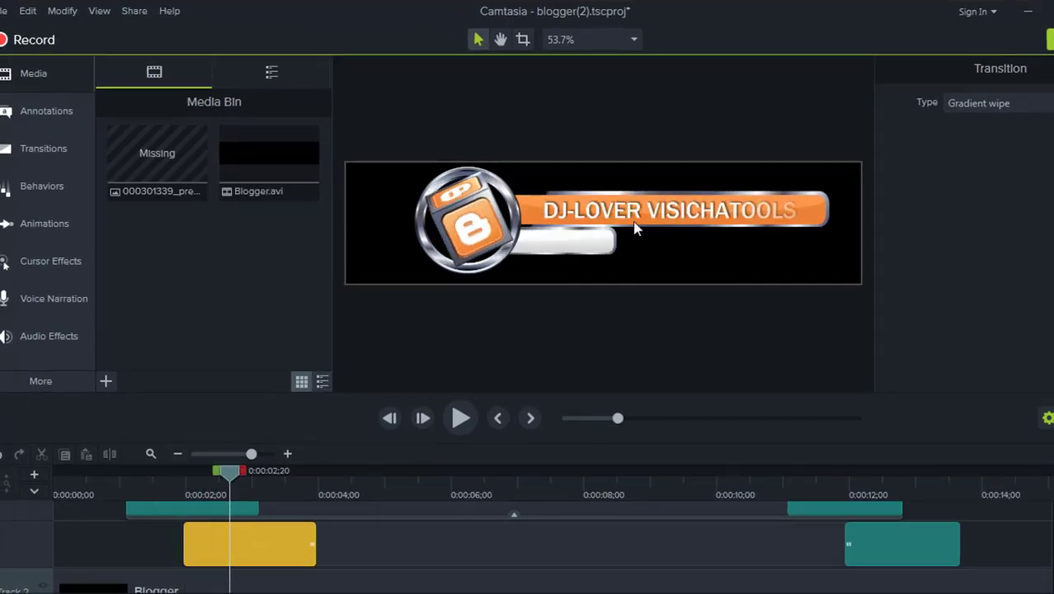
Step: Replace the DJ-LOVER VISICHATOOLS banner title with PAKURDUTUB1E.BLOGSPOT.COM
double_click(660, 211)
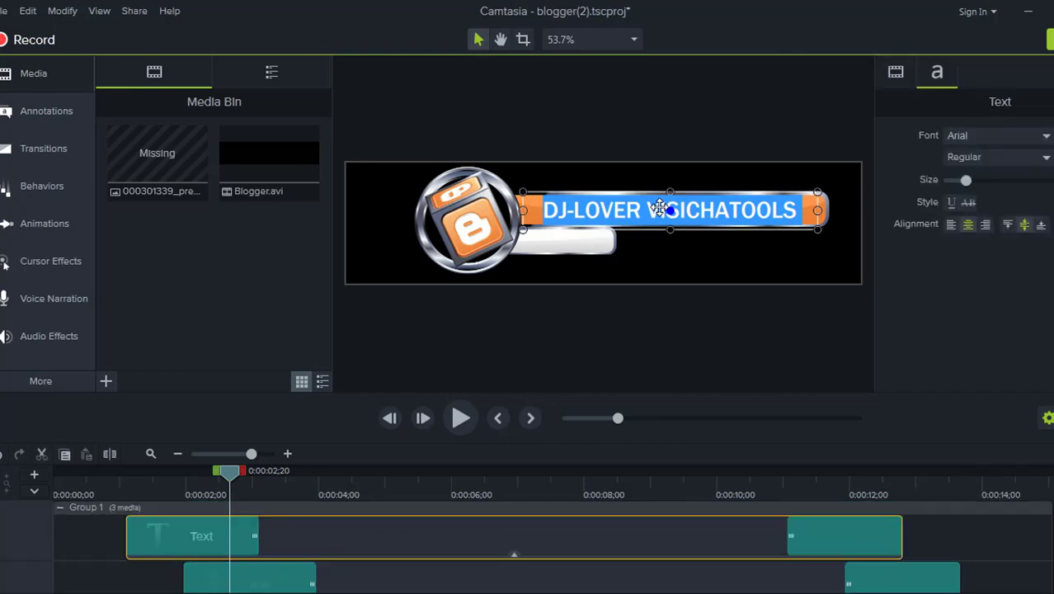
key(Delete)
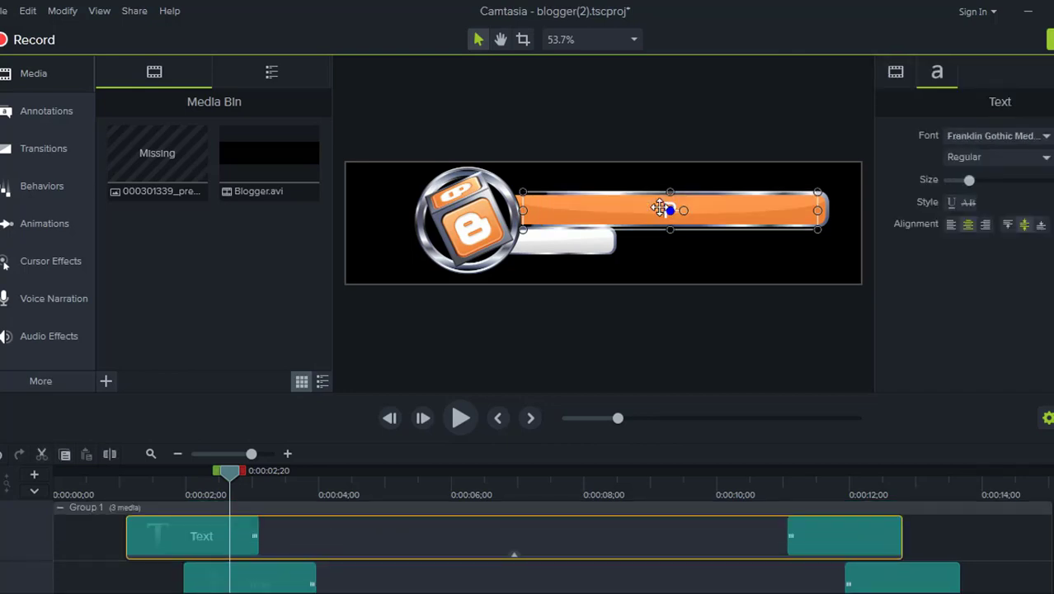
text(PAKUR)
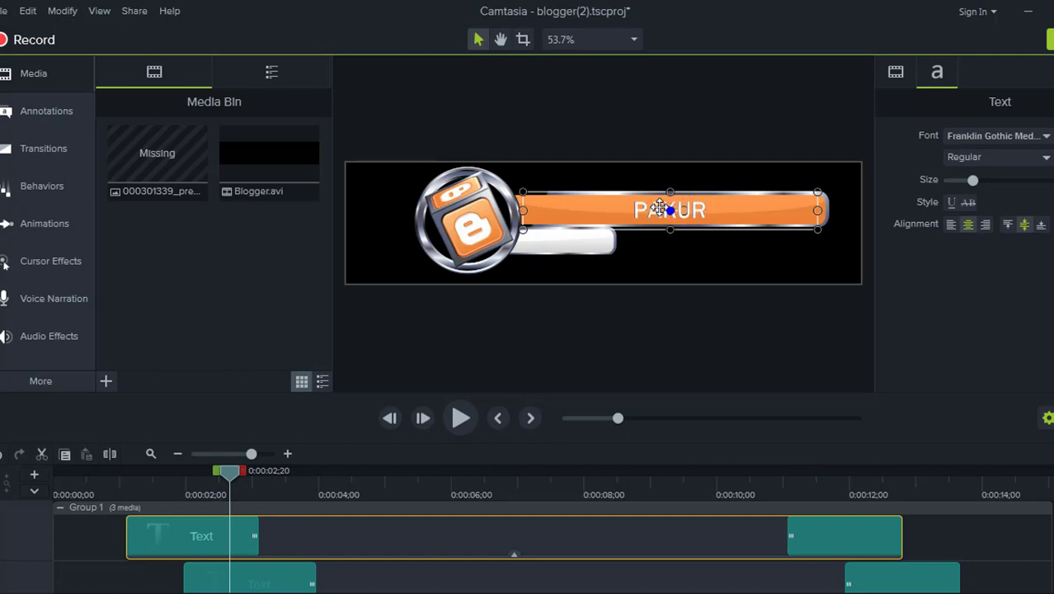
text(DUT)
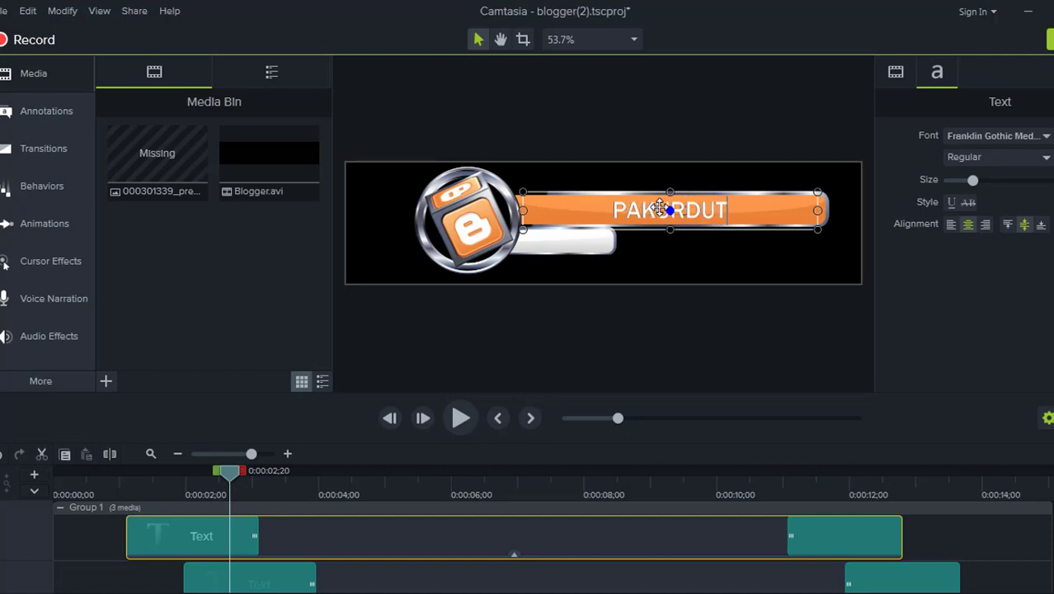
text(UBE)
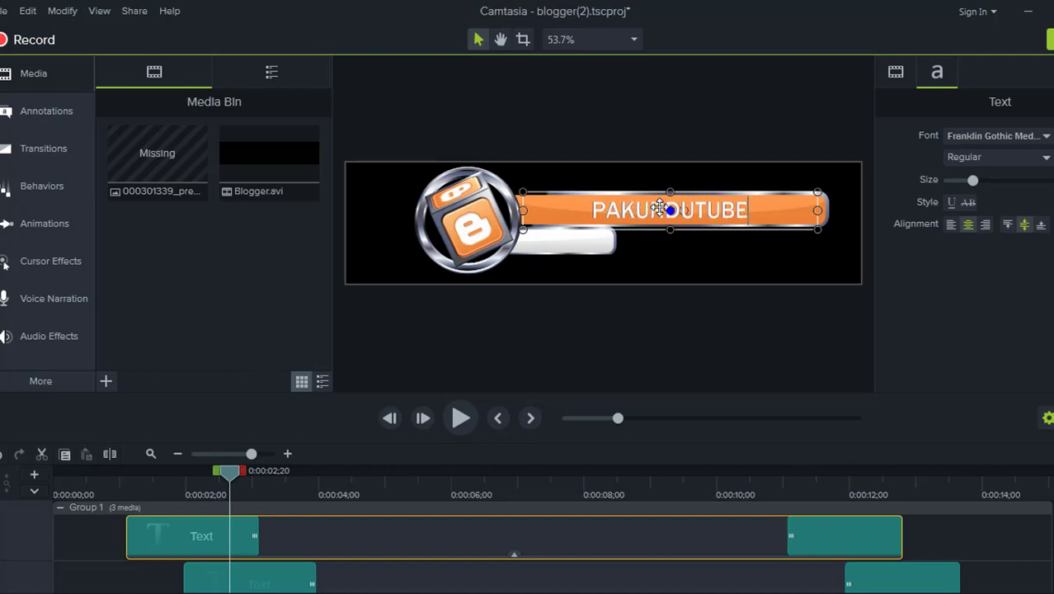
text(.B)
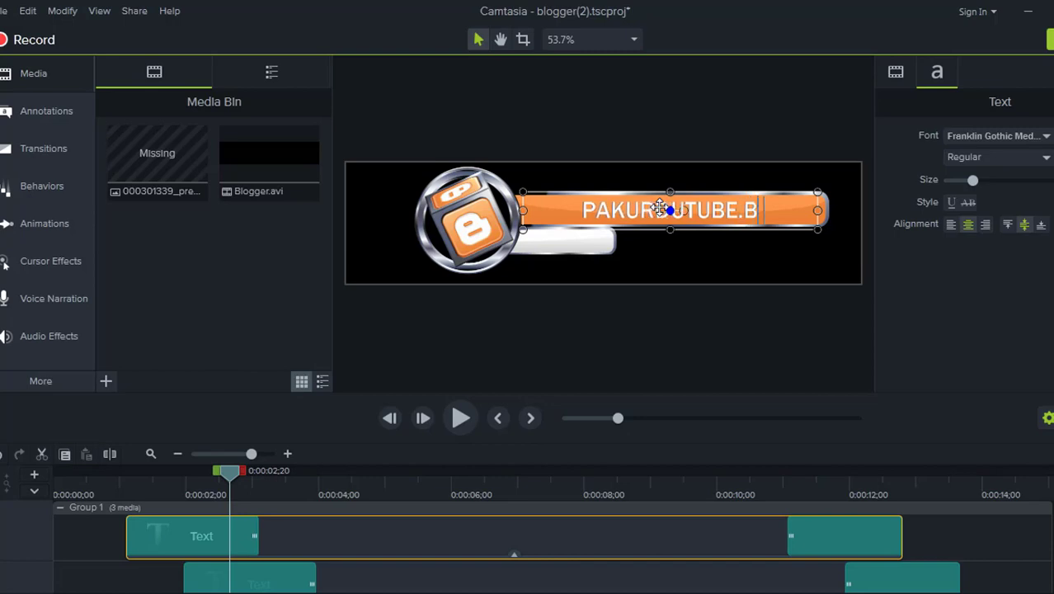
text(LOGSPO)
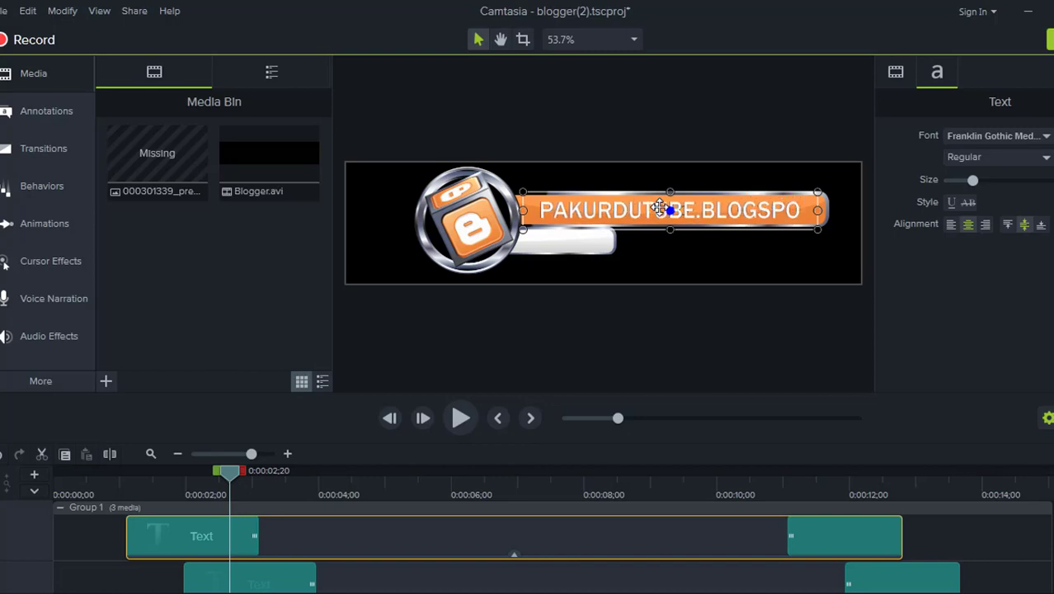
text(T.C)
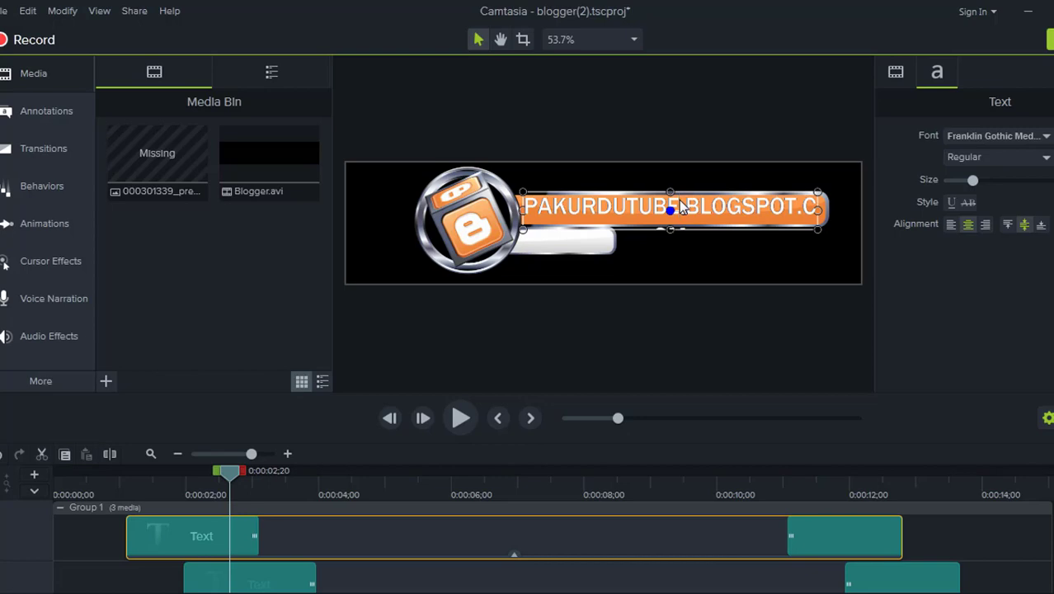
text(1)
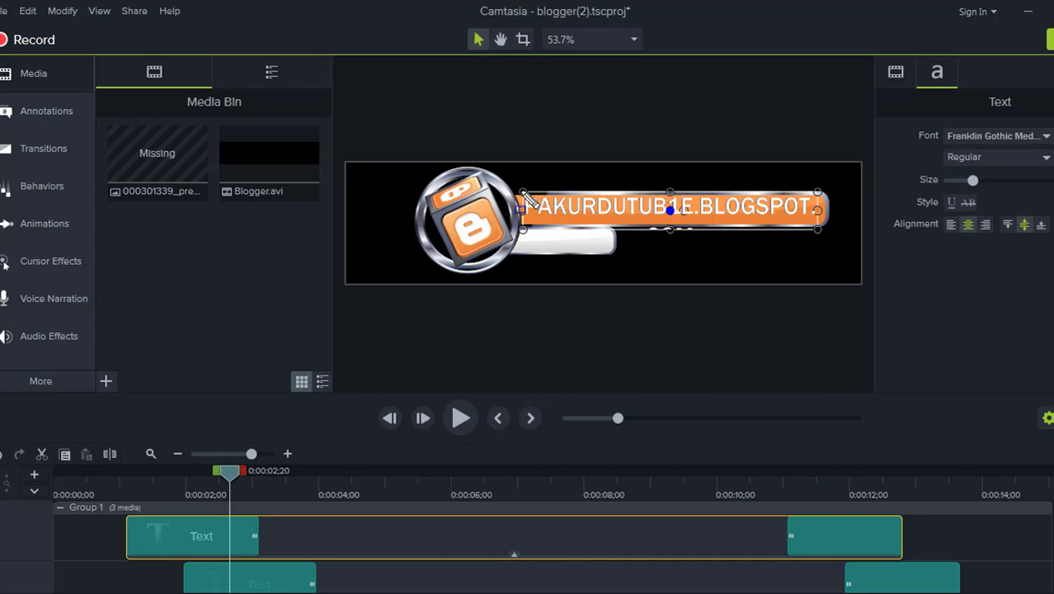
Step: Reduce the banner address's font size to about 30 so it fits on one line
drag(521, 191, 828, 239)
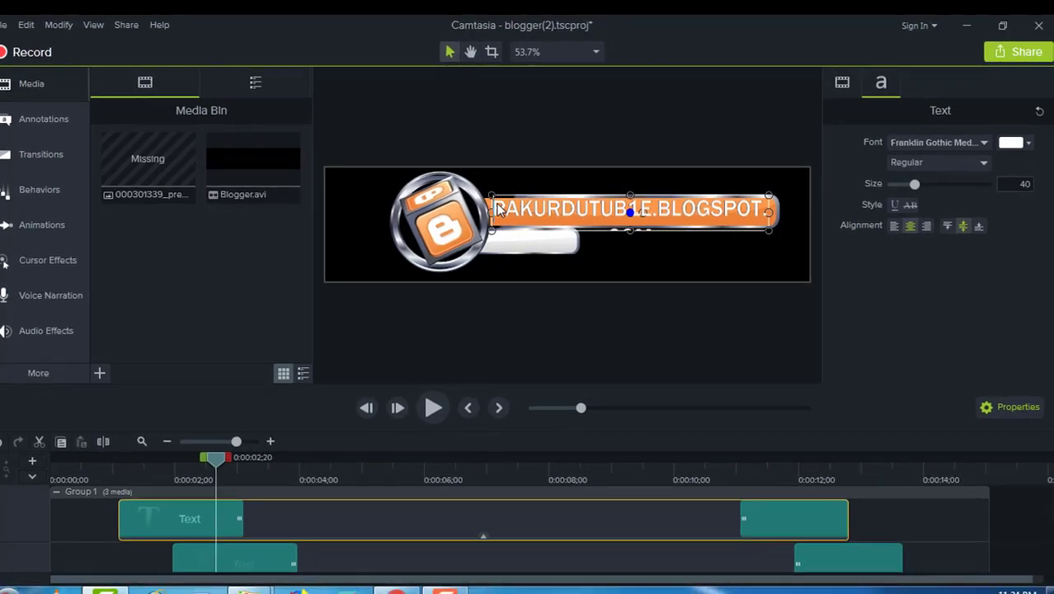
drag(496, 203, 810, 196)
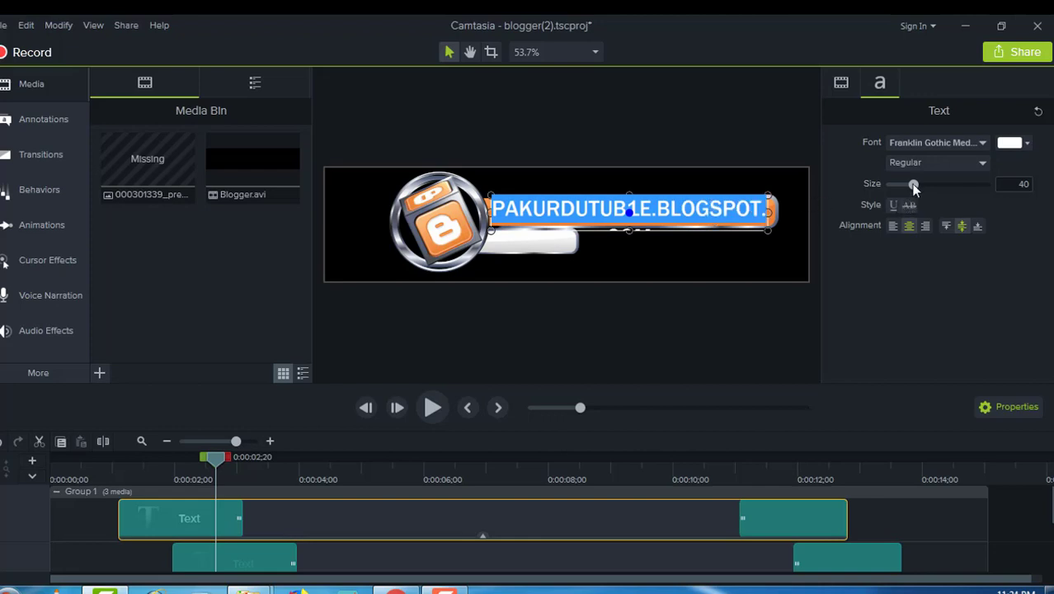
drag(912, 185, 906, 185)
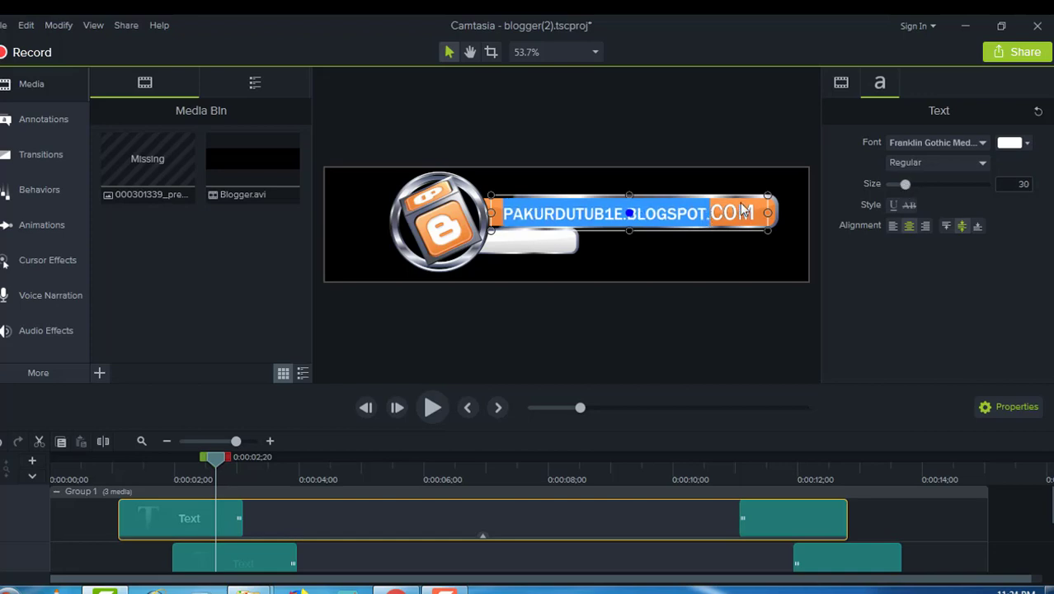
key(ctrl+z)
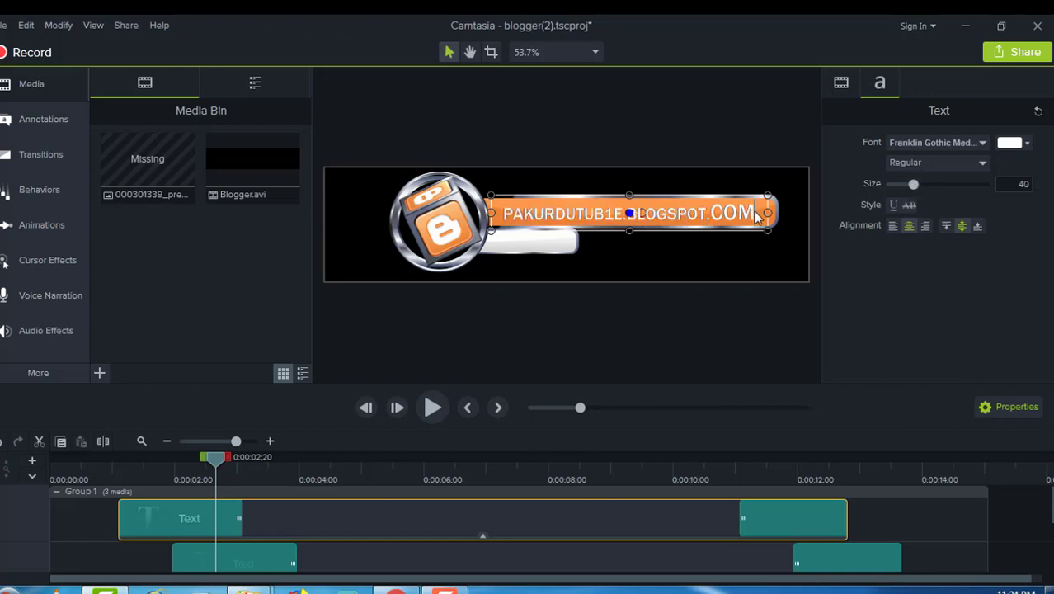
drag(754, 211, 499, 252)
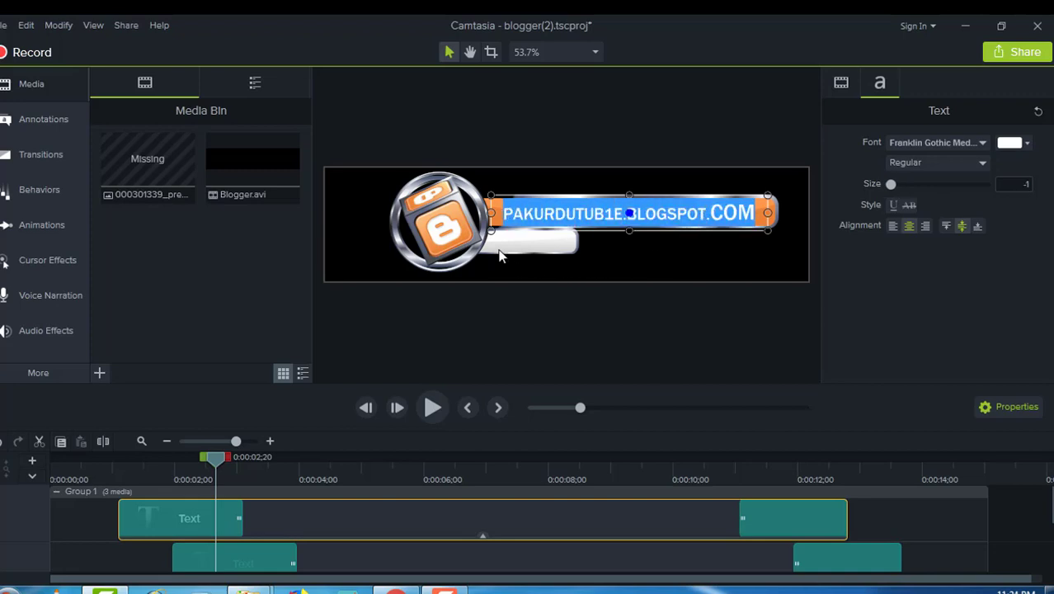
click(891, 185)
drag(893, 186, 907, 186)
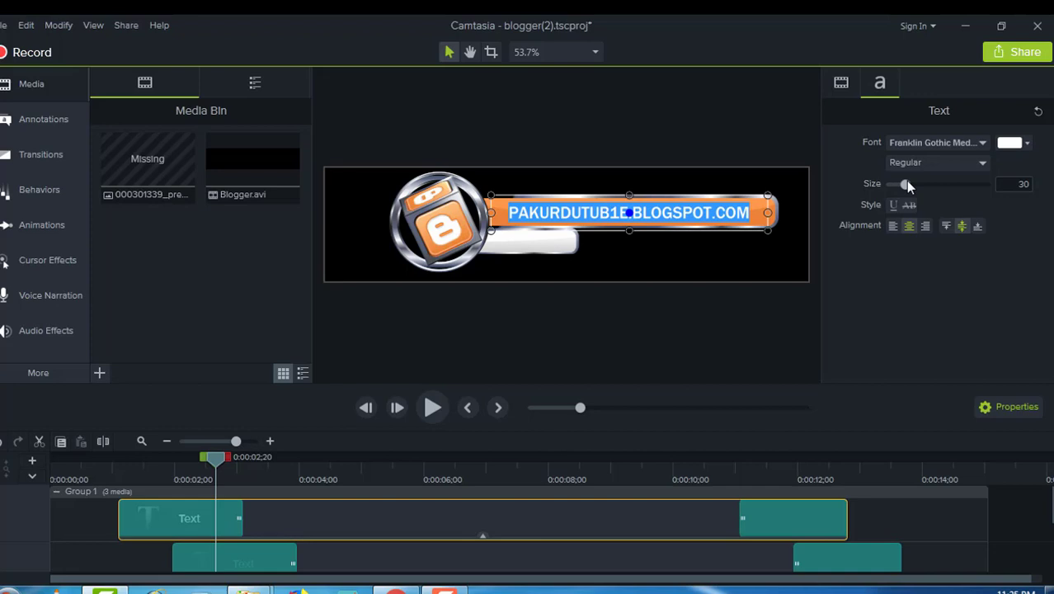
click(308, 550)
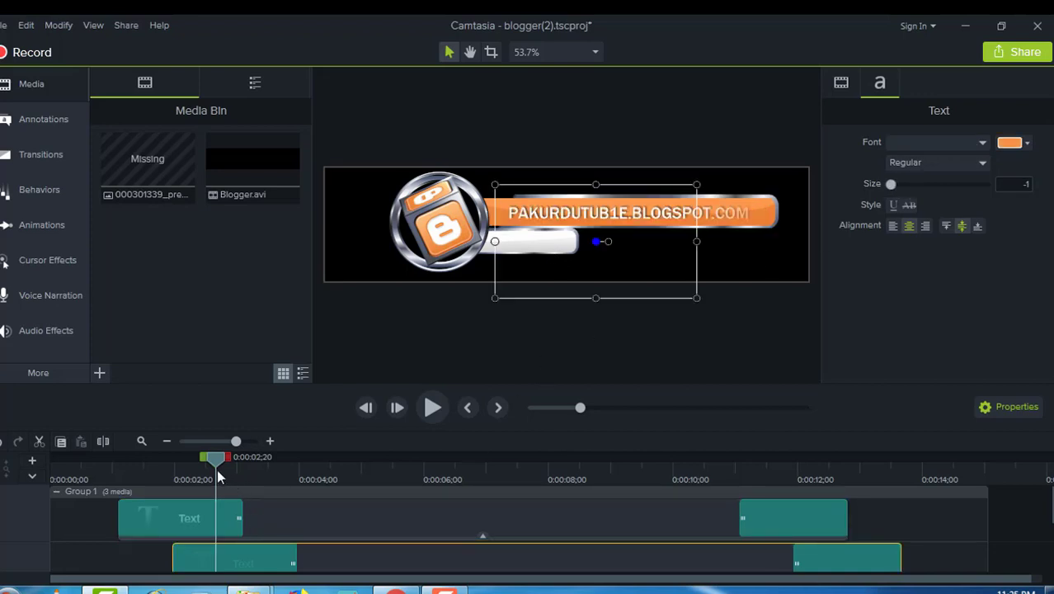
Step: Scrub to the lower text and replace its YouTube address with URDUHELPTV.VOM
drag(216, 459, 601, 456)
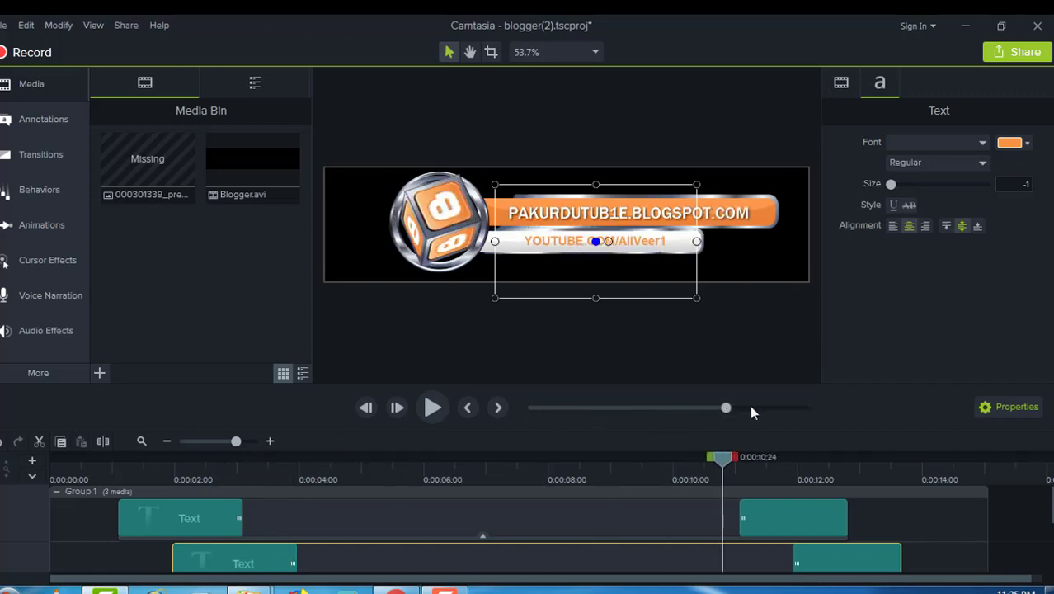
click(848, 562)
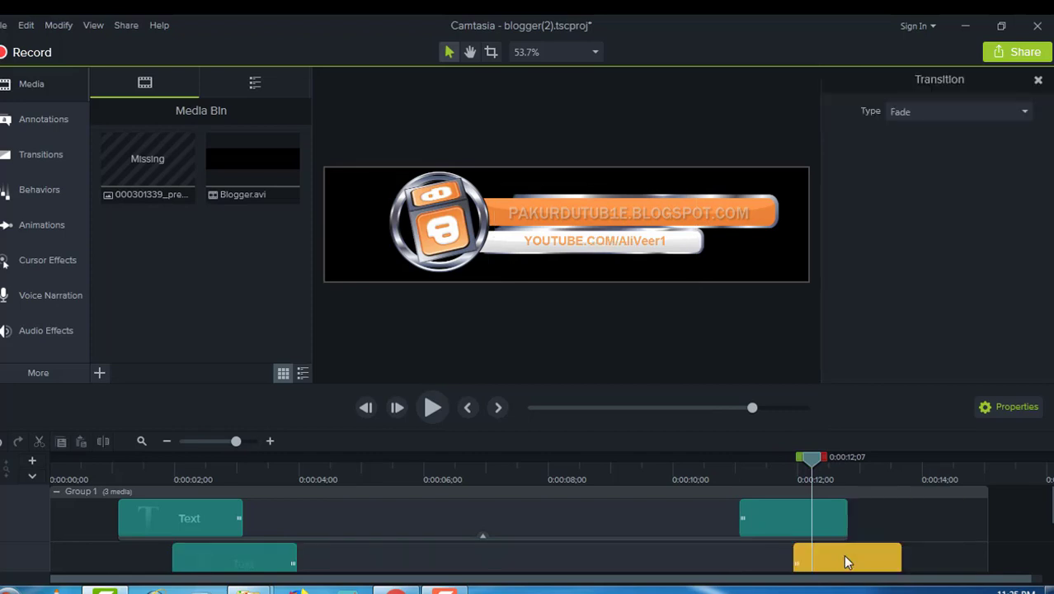
double_click(848, 562)
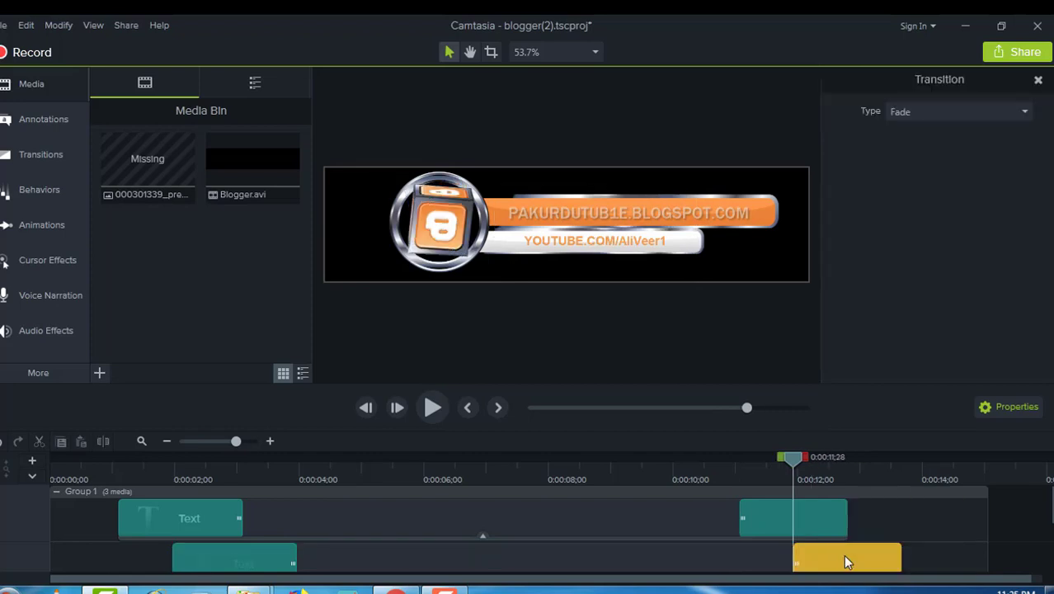
click(624, 234)
double_click(625, 234)
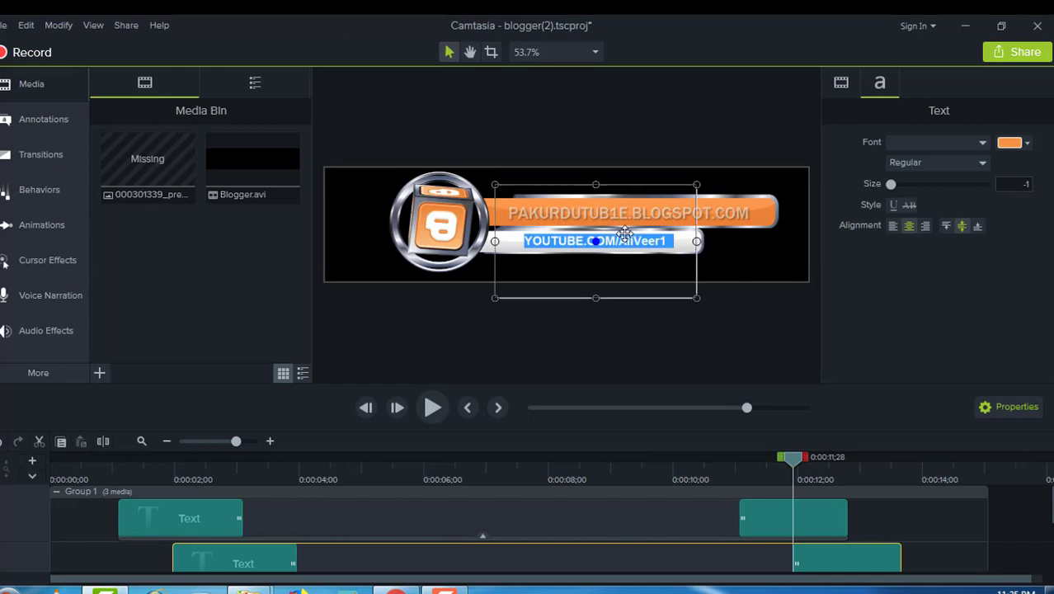
key(Delete)
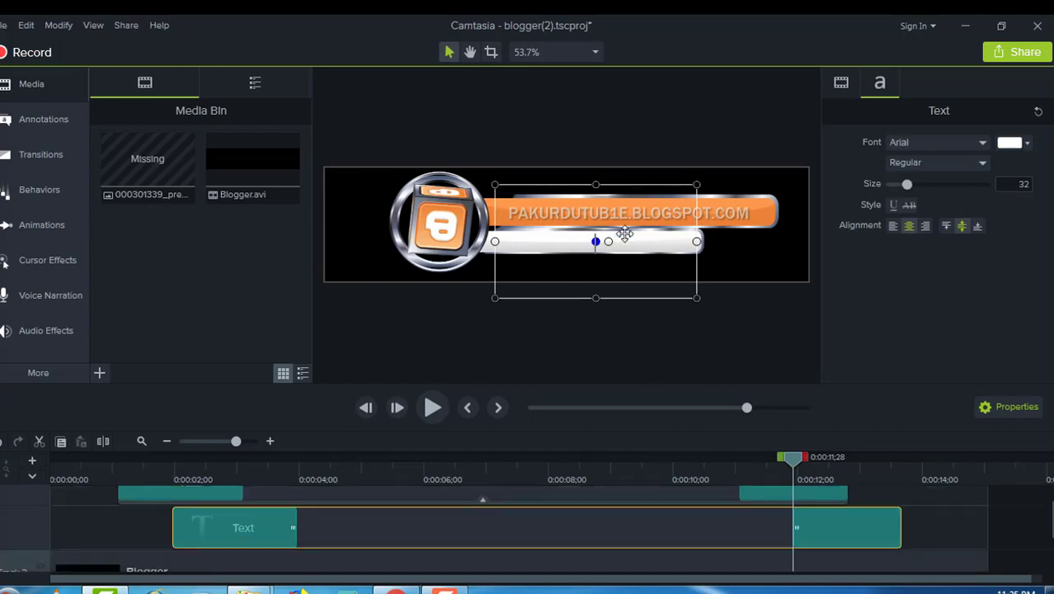
text(BLOGG)
text(TUBE1)
text( TV)
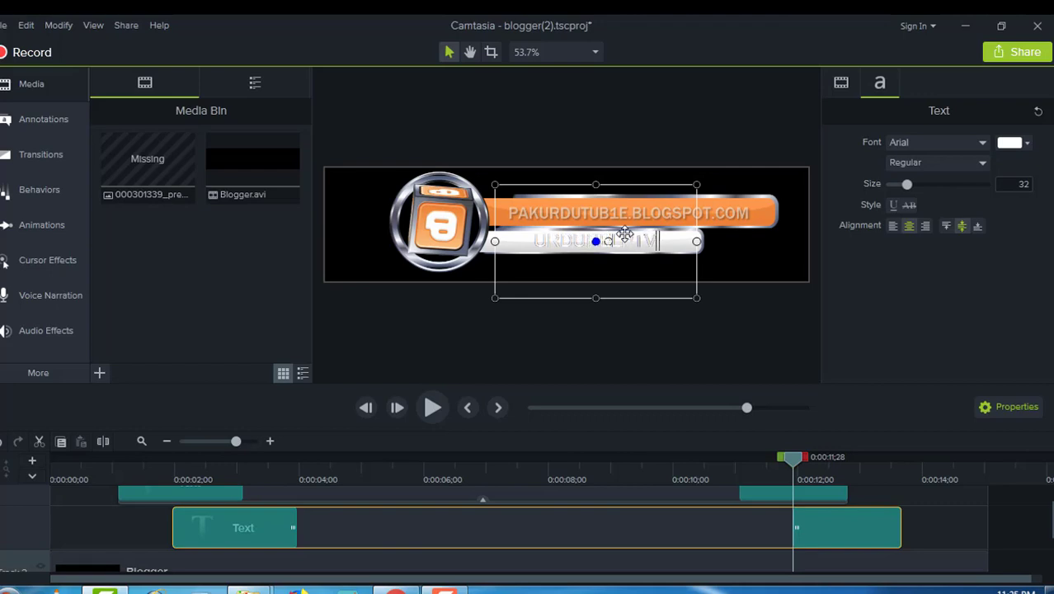
text(.VOM)
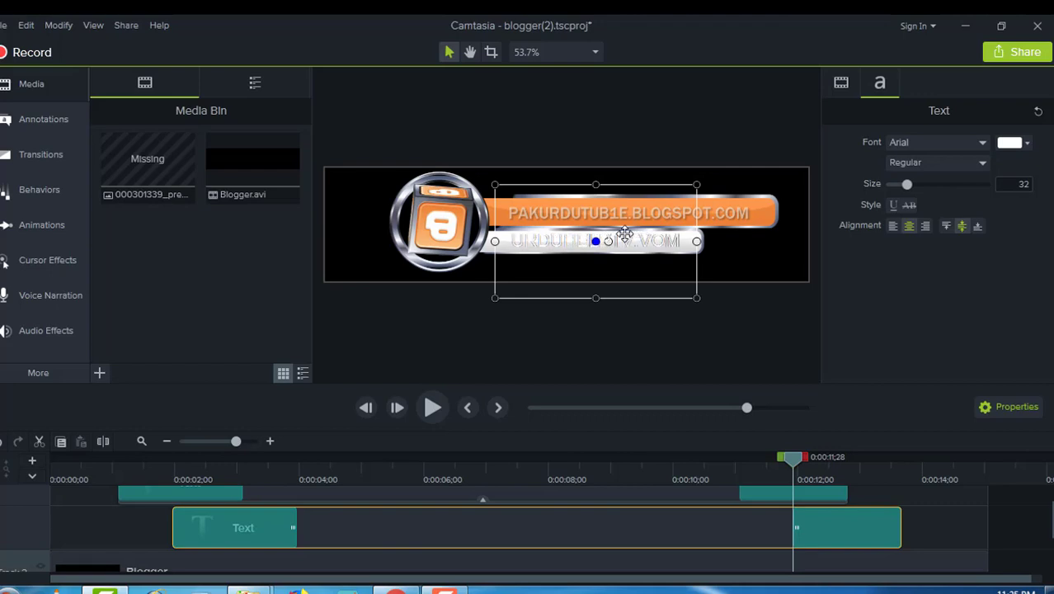
Step: Reopen the new address text at the transition, then rewind the preview to the start
click(766, 490)
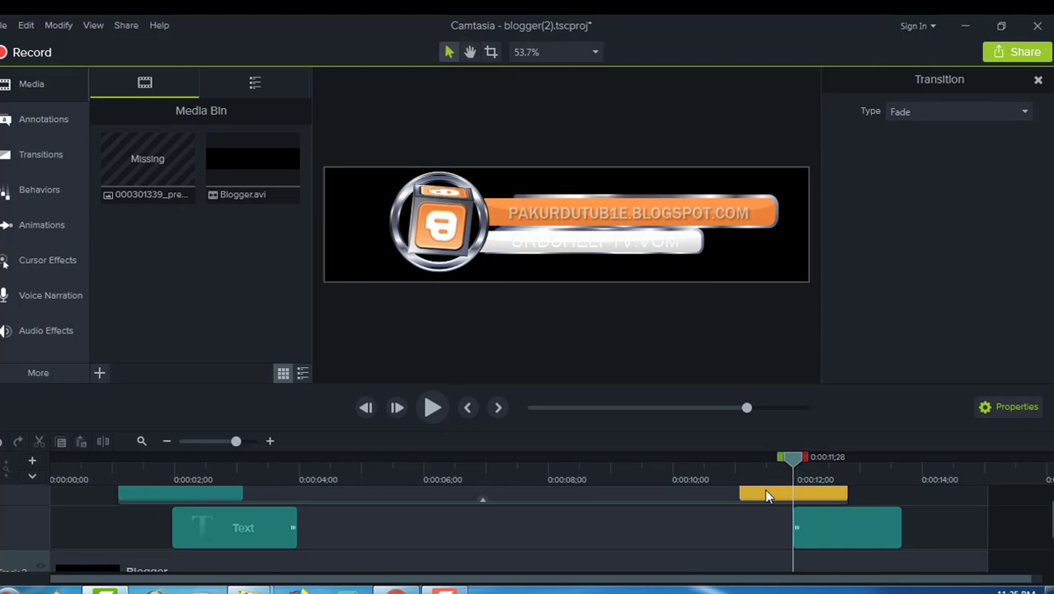
double_click(766, 492)
double_click(588, 245)
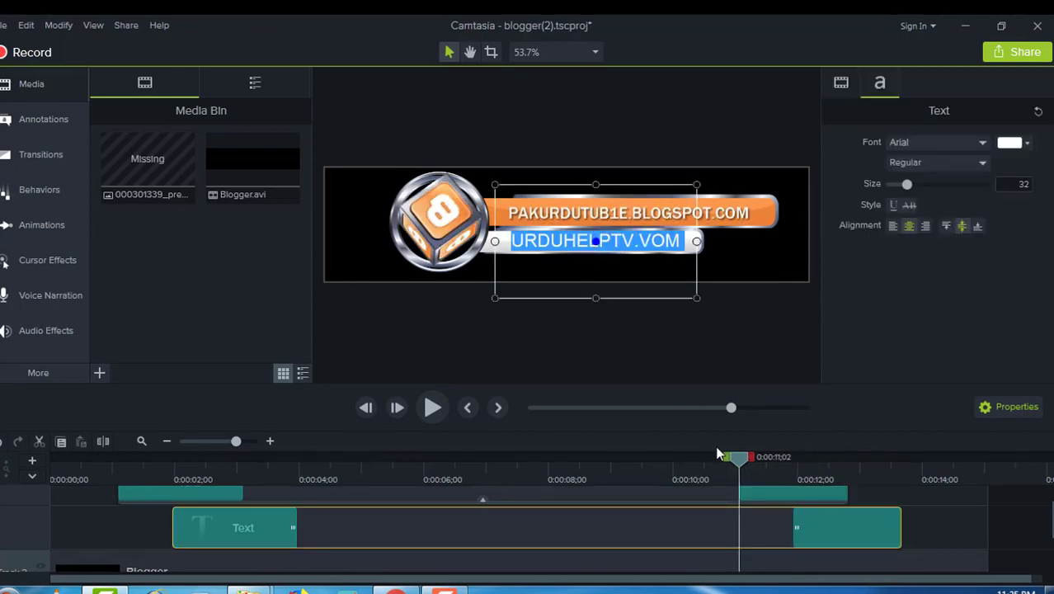
drag(737, 459, 54, 458)
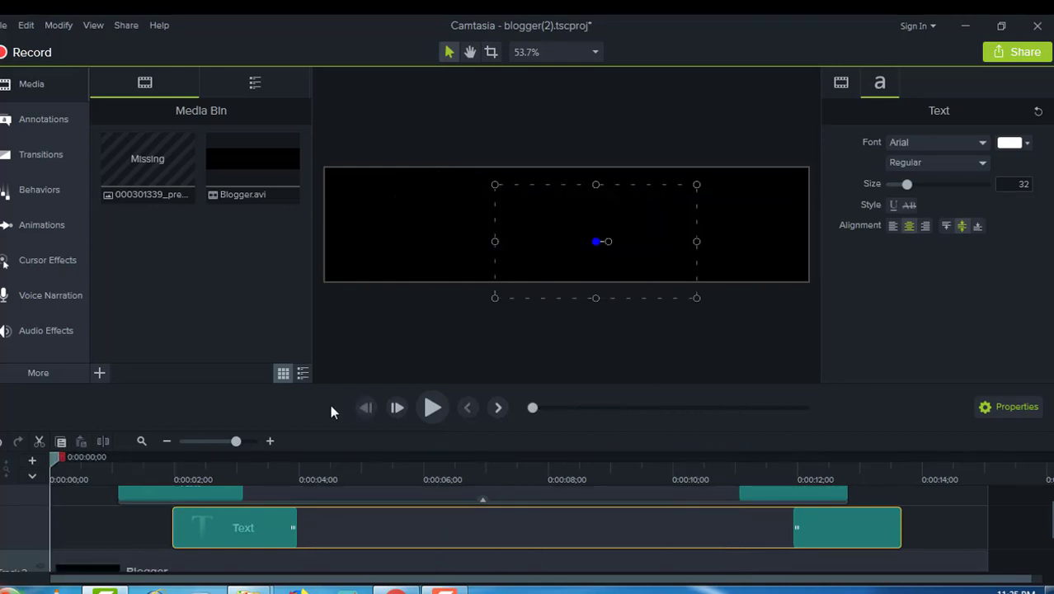
Step: Pause on the finished banner and colour the URDUHELPTV.VOM text dark grey
click(424, 405)
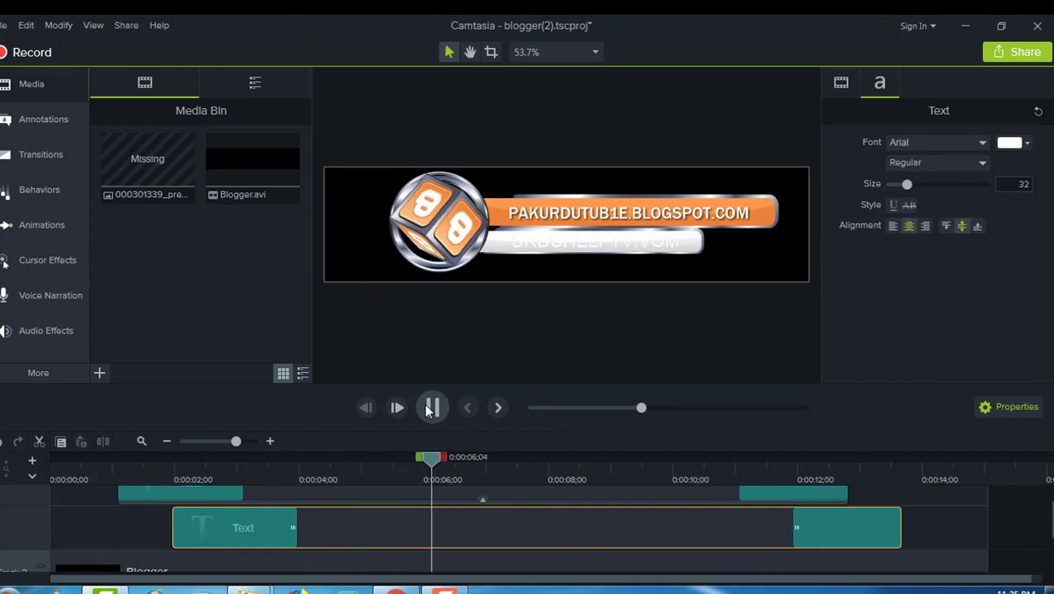
click(520, 290)
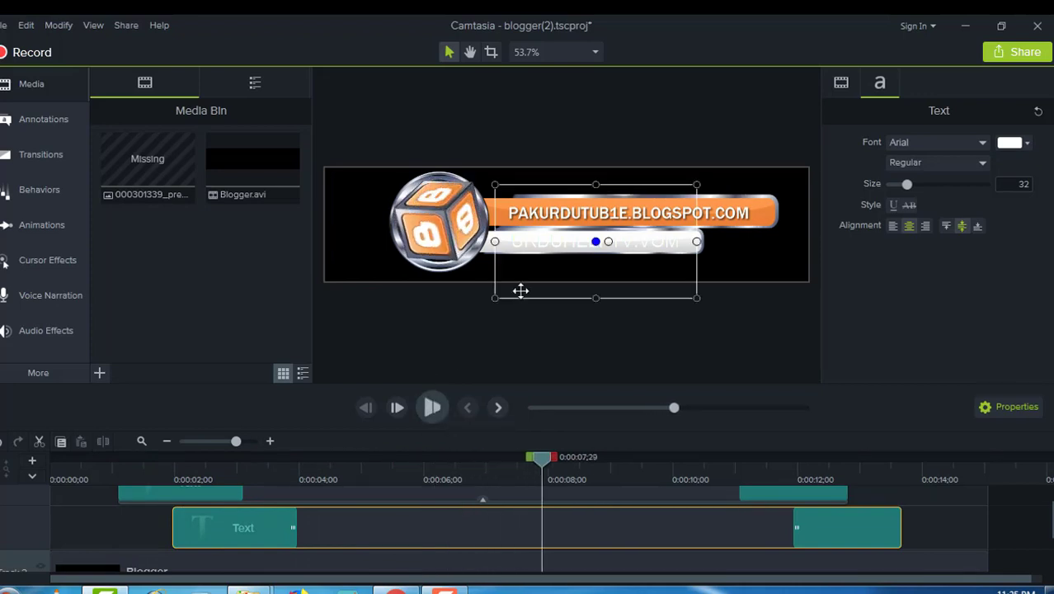
double_click(537, 240)
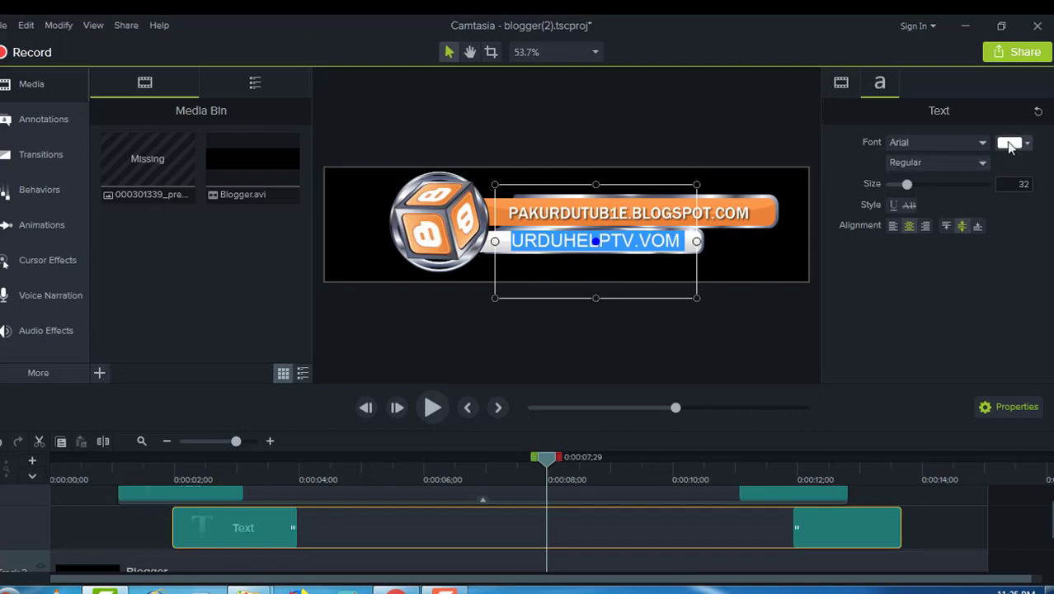
click(1010, 145)
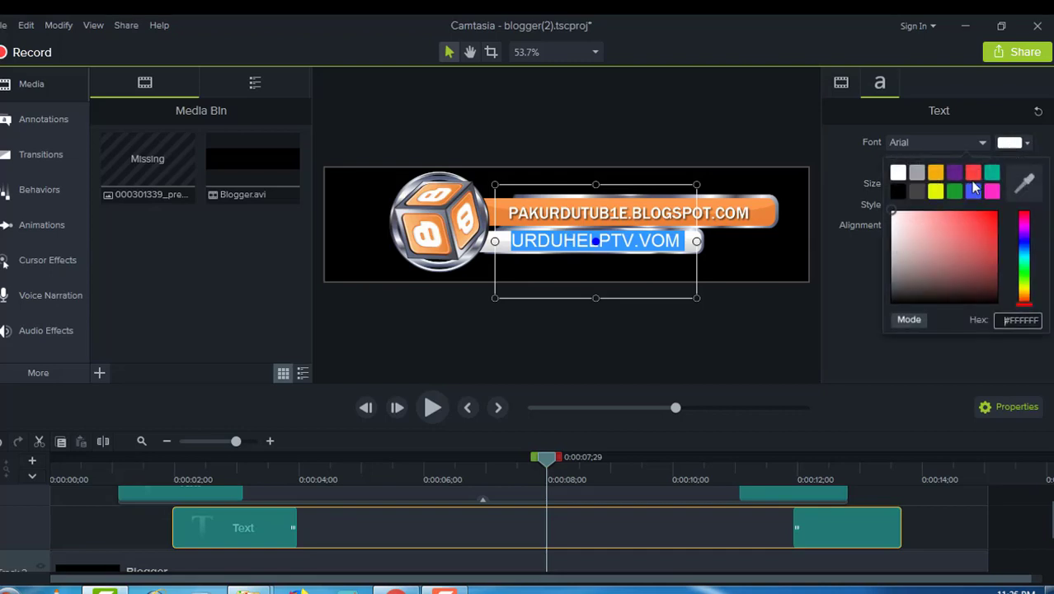
click(918, 193)
click(721, 341)
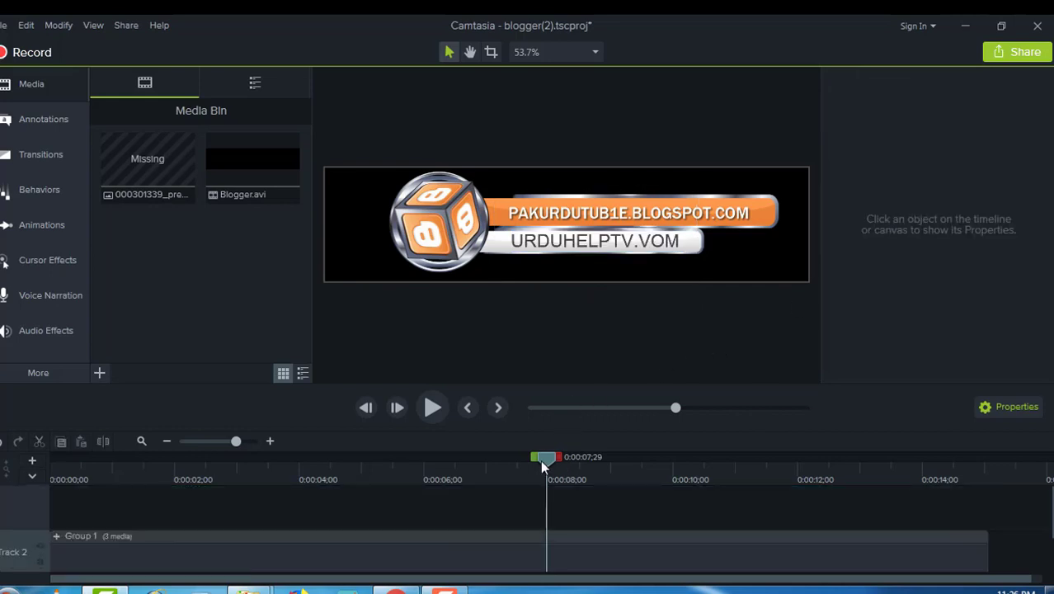
Step: Replay the lower third from the start to check the new text colour
drag(544, 464, 8, 535)
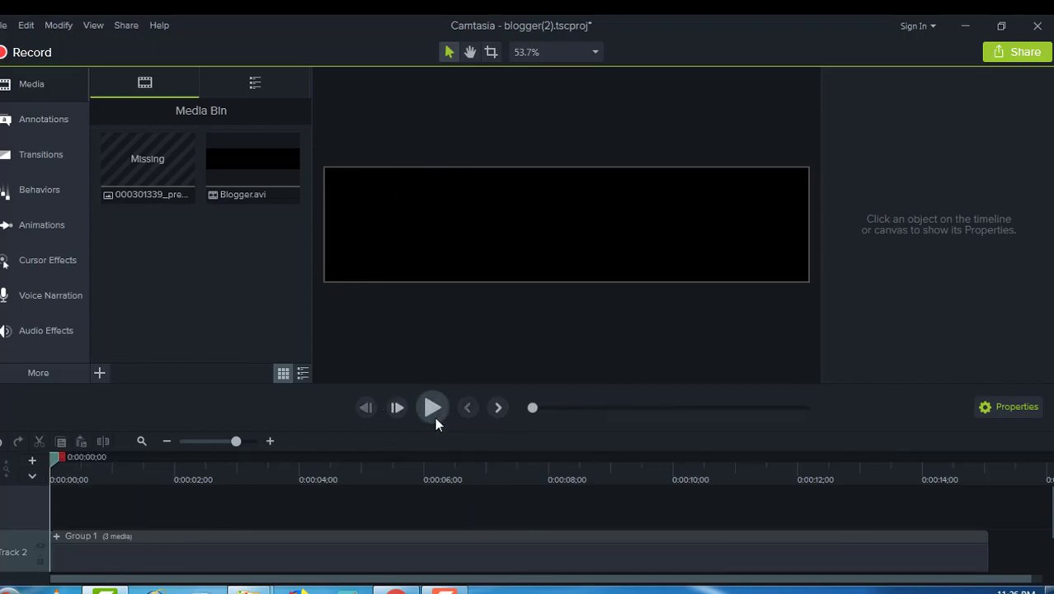
click(431, 405)
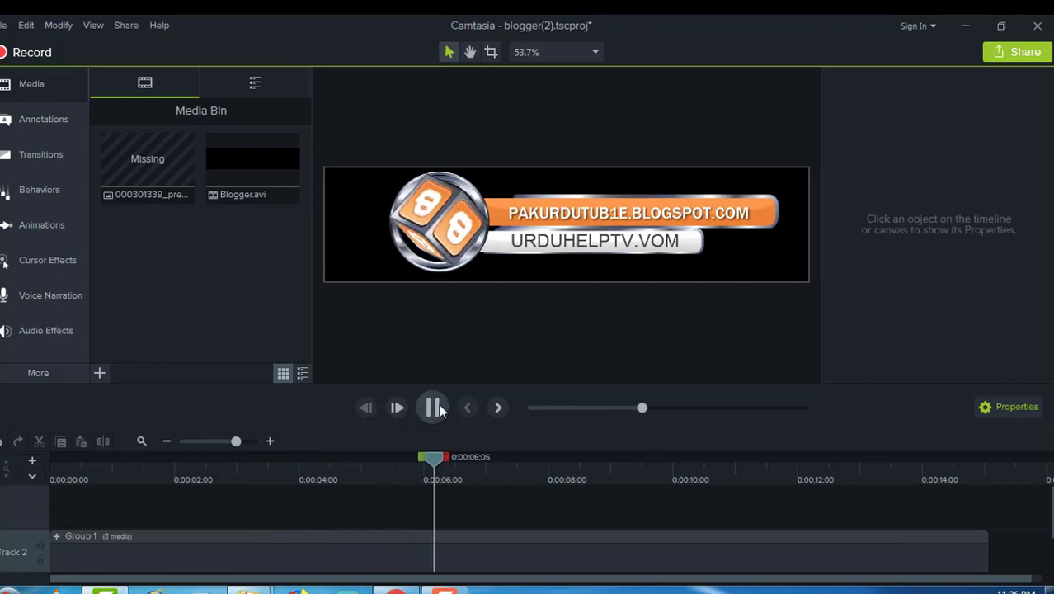
click(434, 408)
click(673, 241)
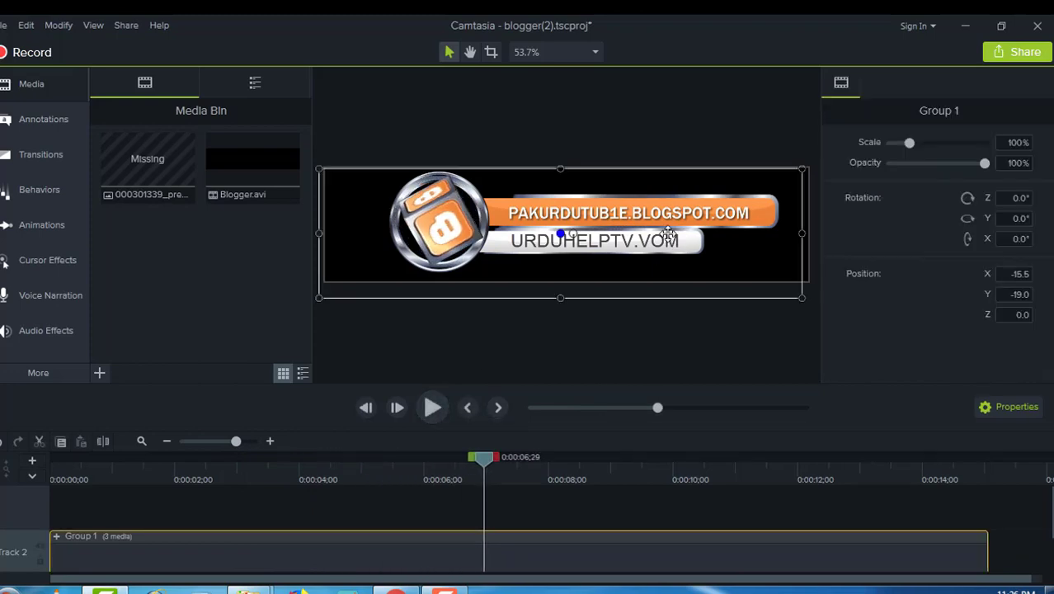
Step: Fix the VOM typo so the white-bar address reads URDUHELPTV.COM, then preview it
click(664, 238)
double_click(655, 239)
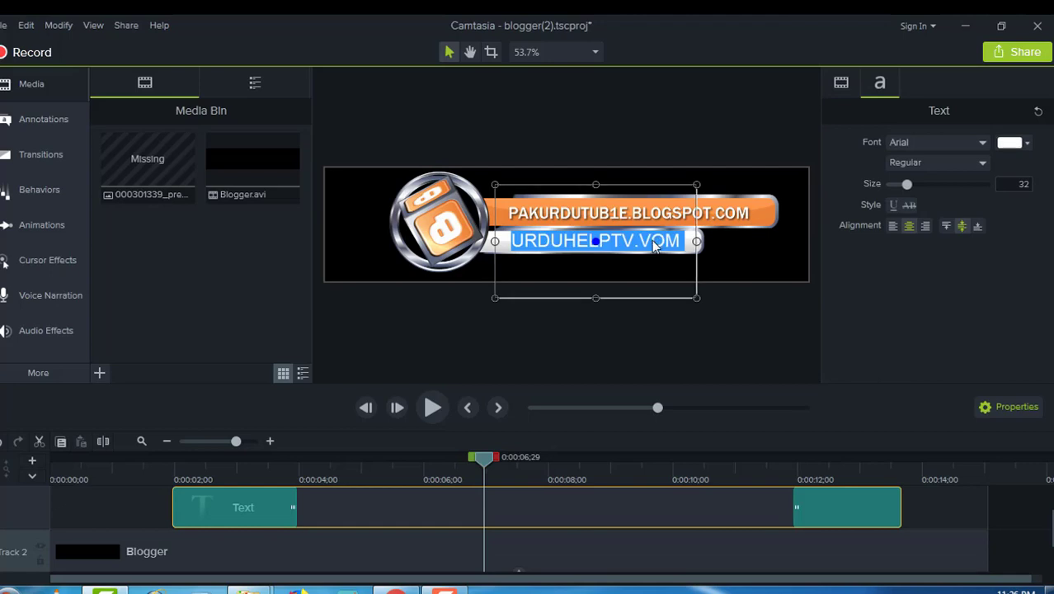
click(652, 244)
key(BackSpace)
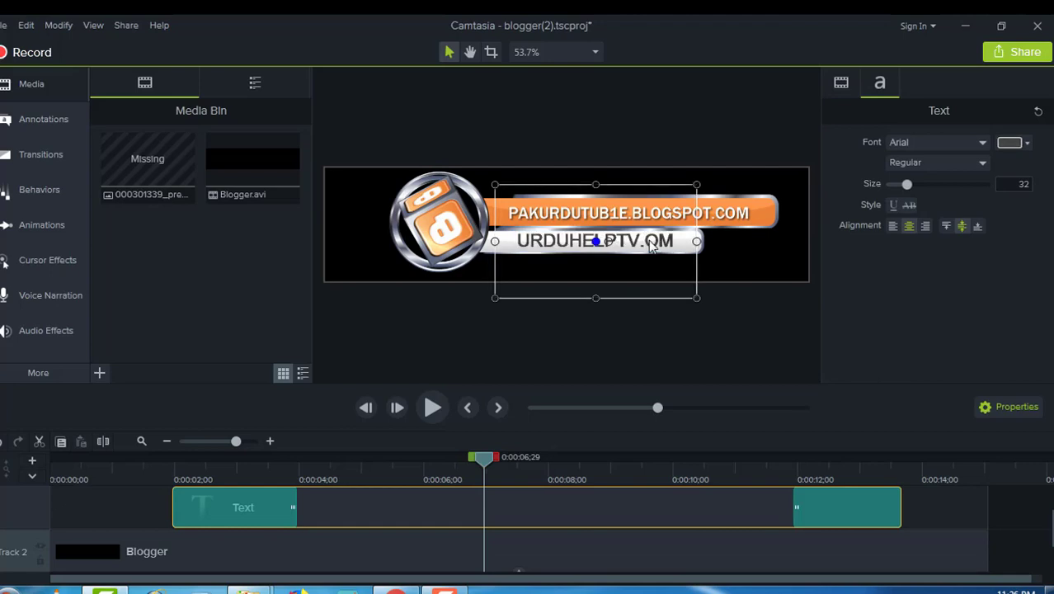
text(C)
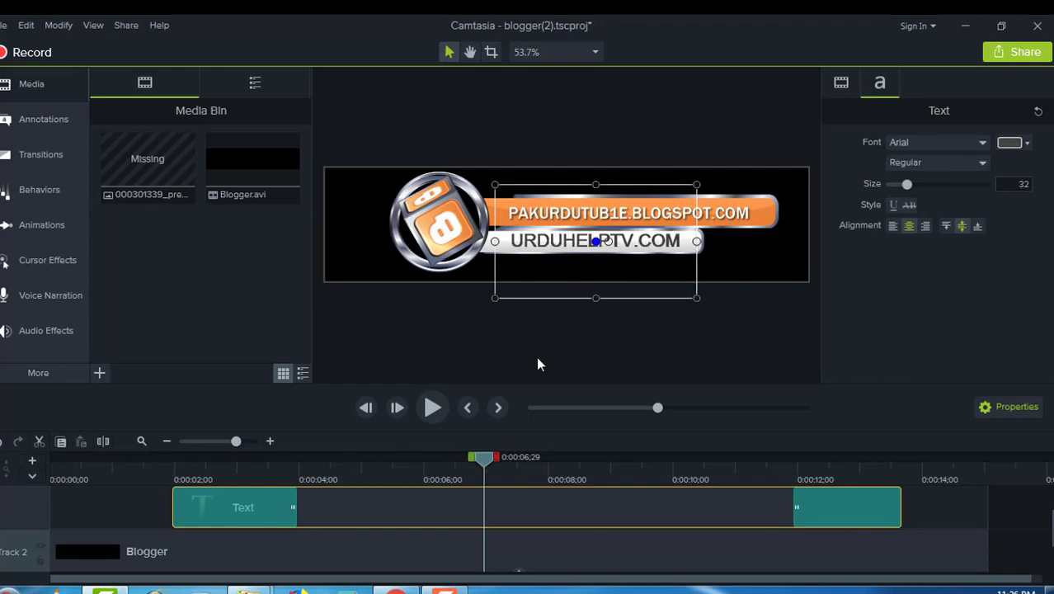
click(430, 408)
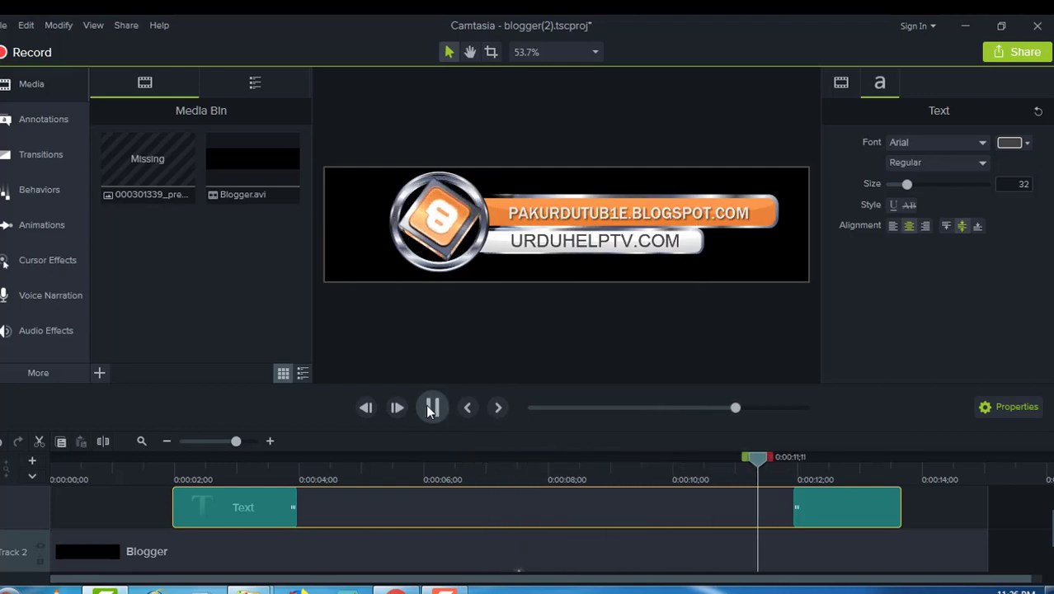
click(430, 408)
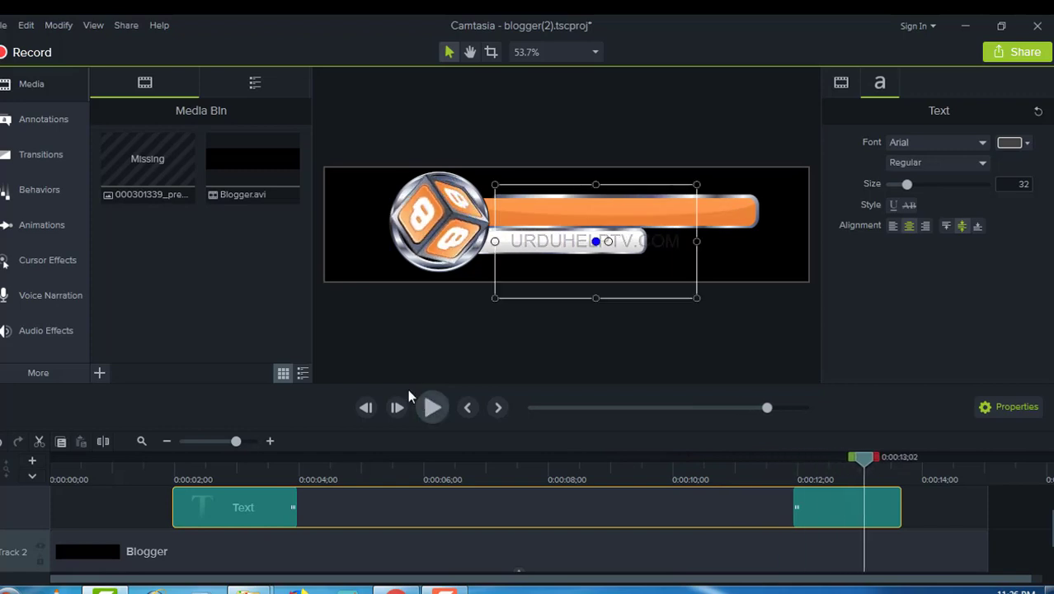
Step: Start a Share > Local File export, dismiss the licence warning, then cancel the Production Wizard
click(126, 25)
click(133, 43)
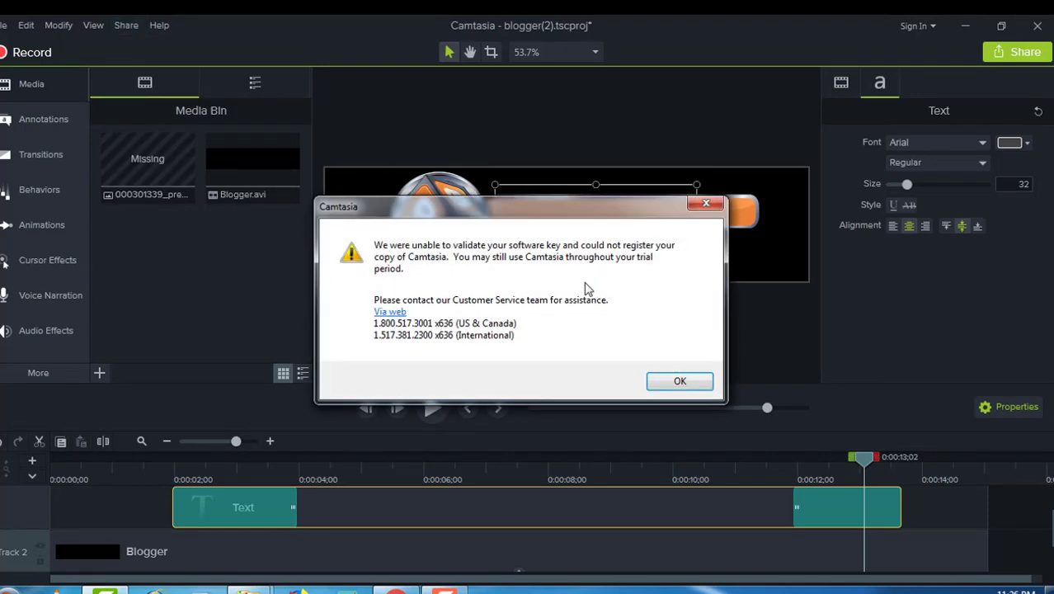
click(678, 381)
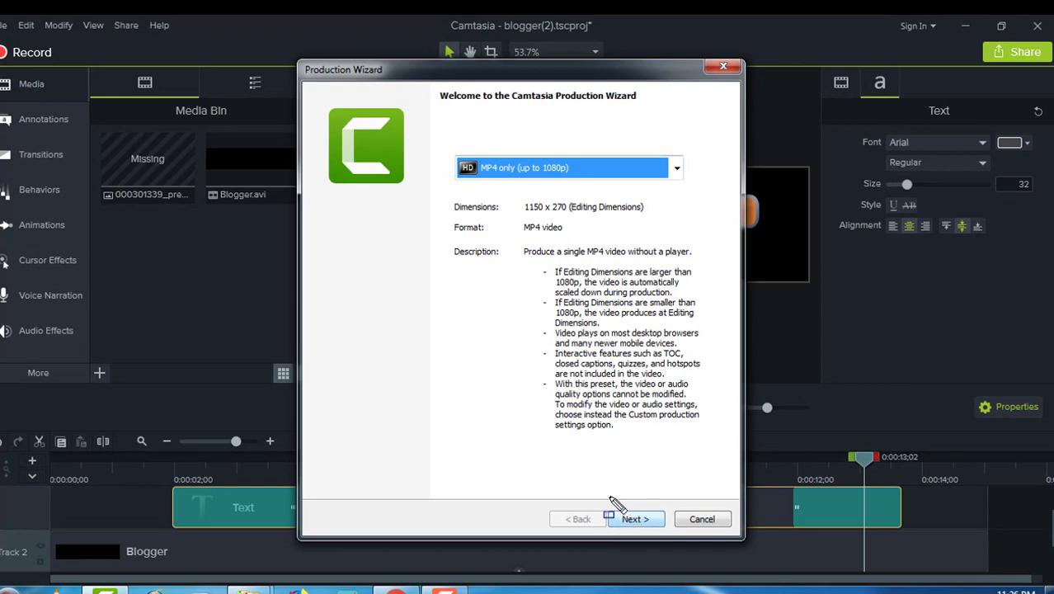
mouse_move(609, 497)
mouse_down()
mouse_move(627, 524)
mouse_move(665, 546)
mouse_up()
key(Escape)
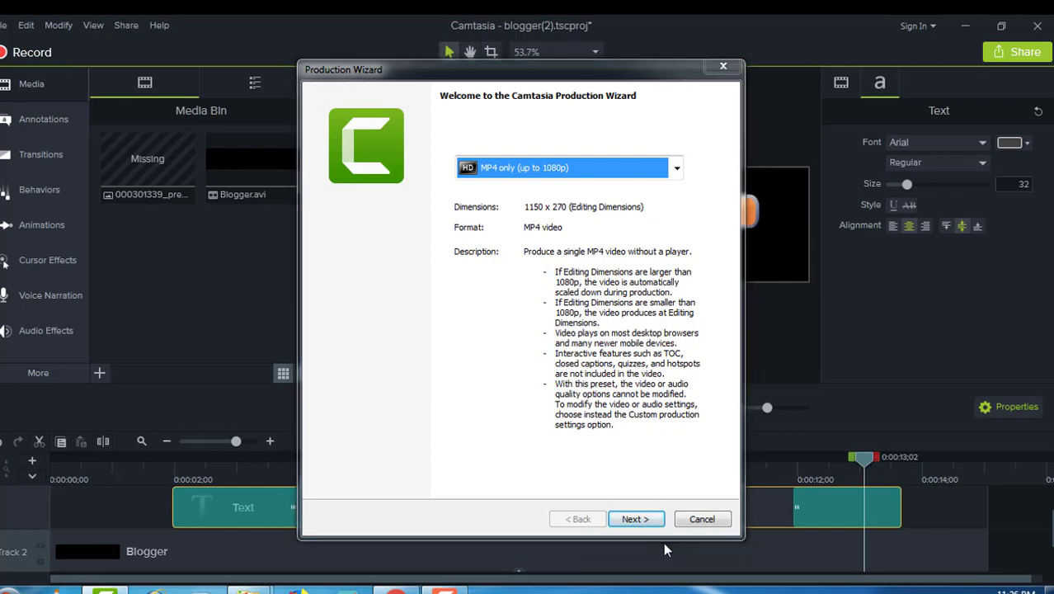
click(698, 513)
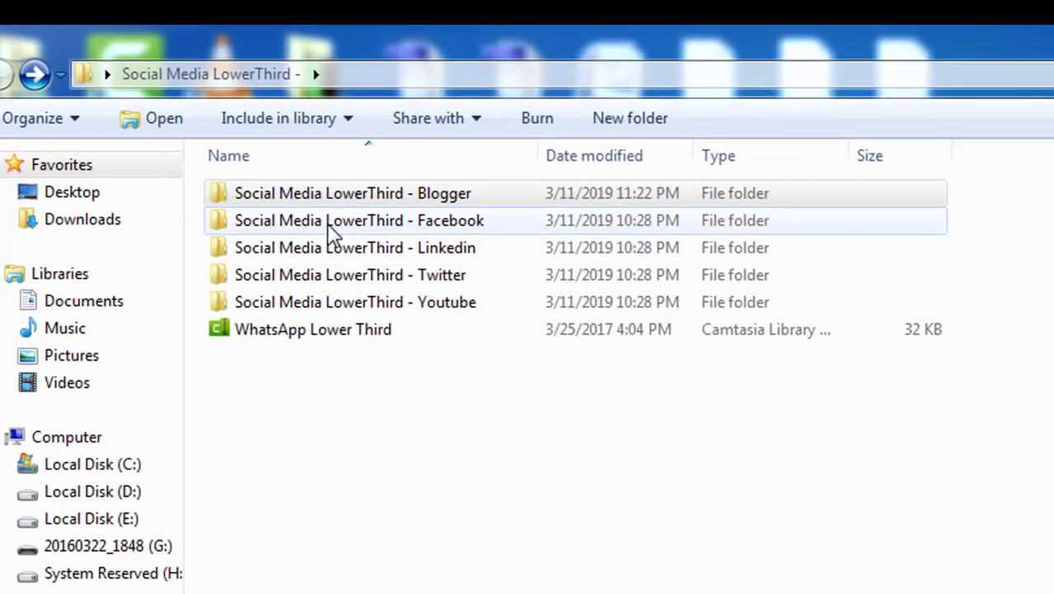
Step: Open the Social Media LowerThird - Facebook folder and its Camtasia project file
click(199, 136)
double_click(347, 234)
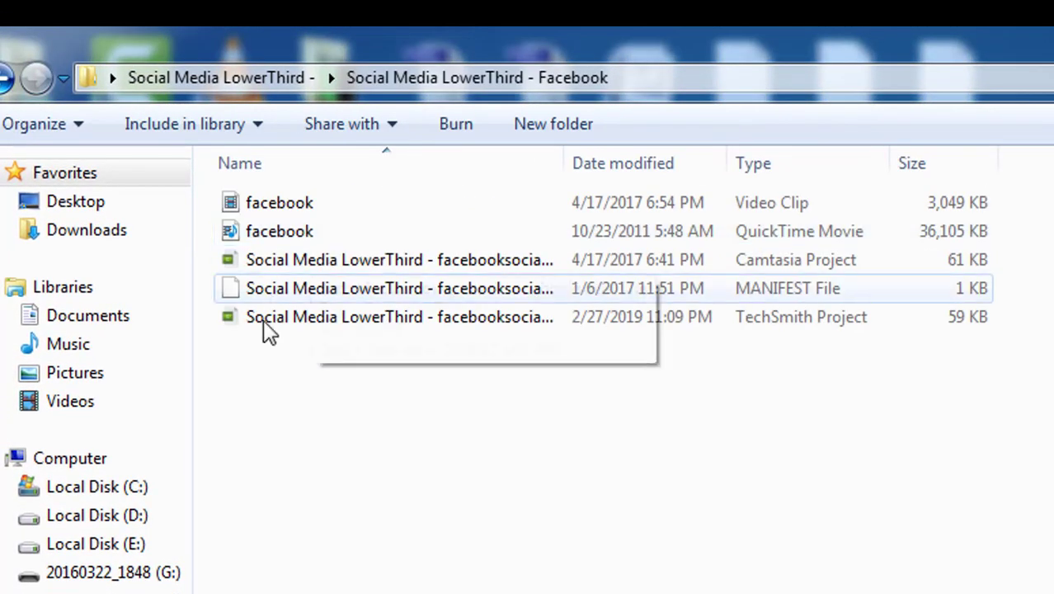
double_click(327, 259)
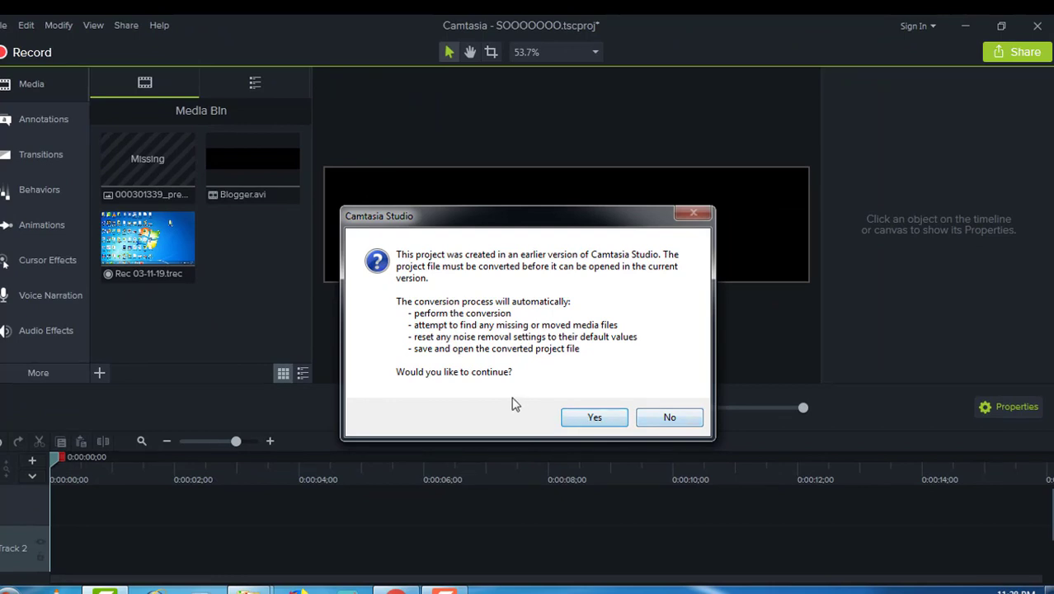
Step: Convert the Facebook project after saving the blogger one, skipping the missing image and warnings
click(588, 418)
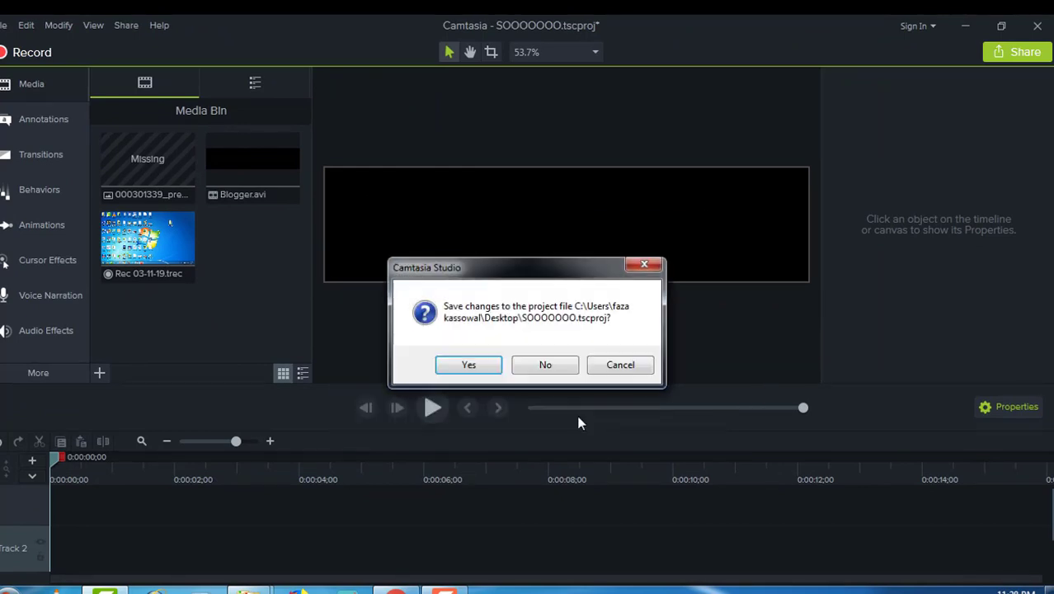
click(493, 365)
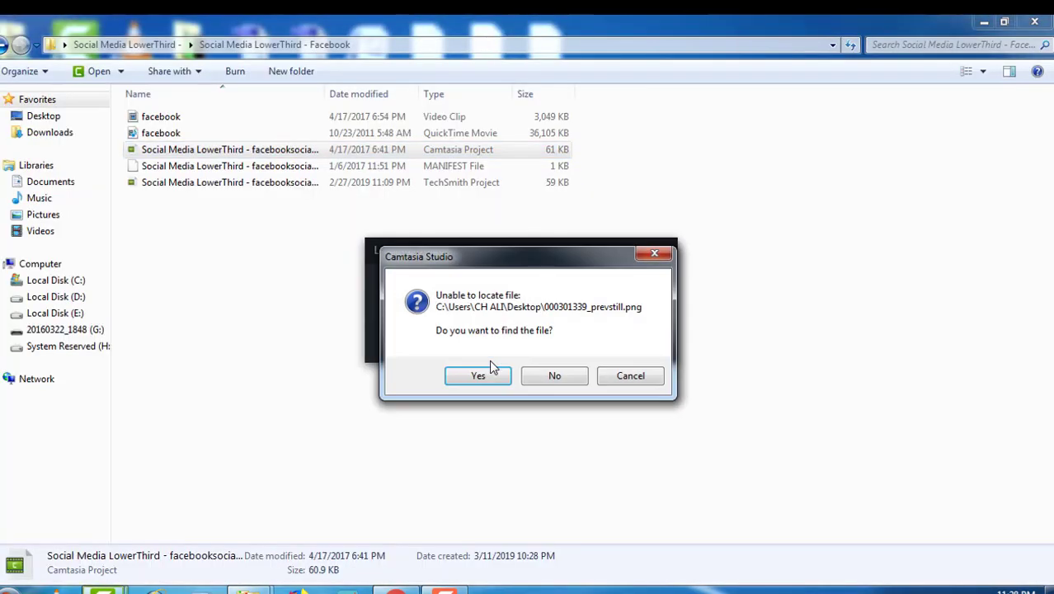
click(482, 377)
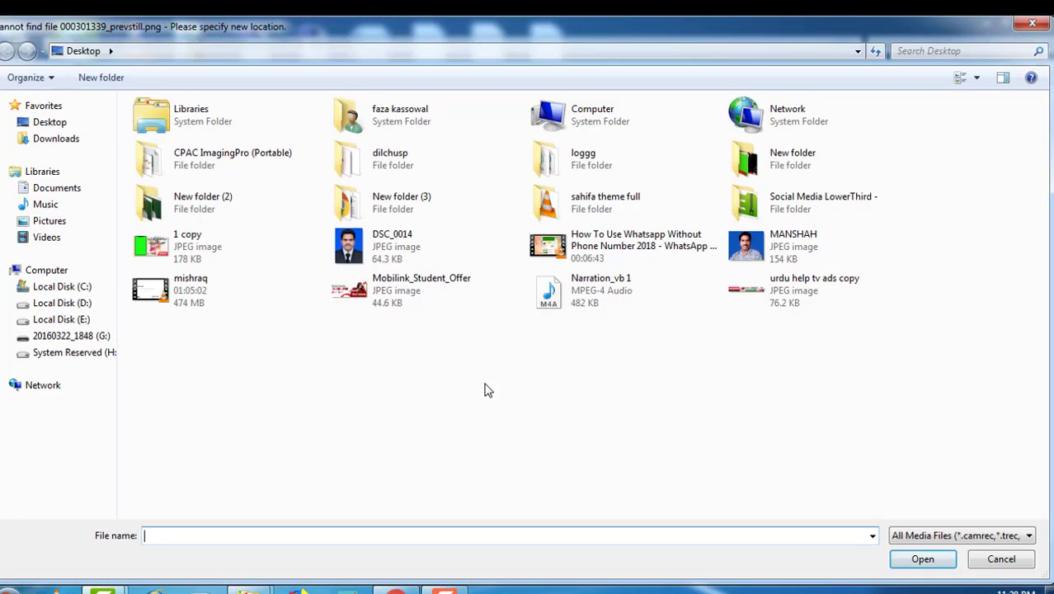
click(1009, 561)
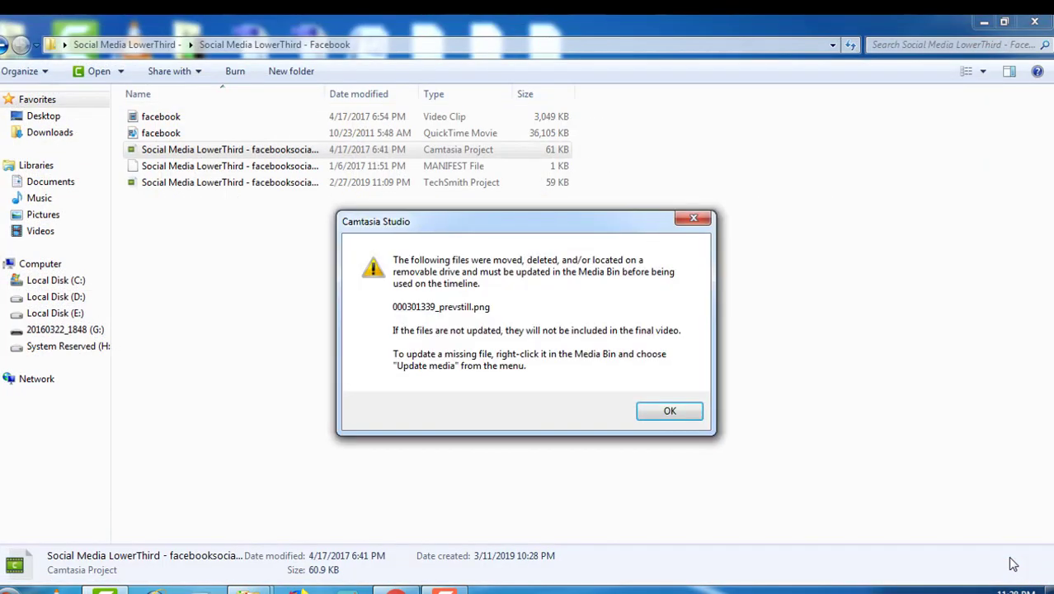
click(676, 413)
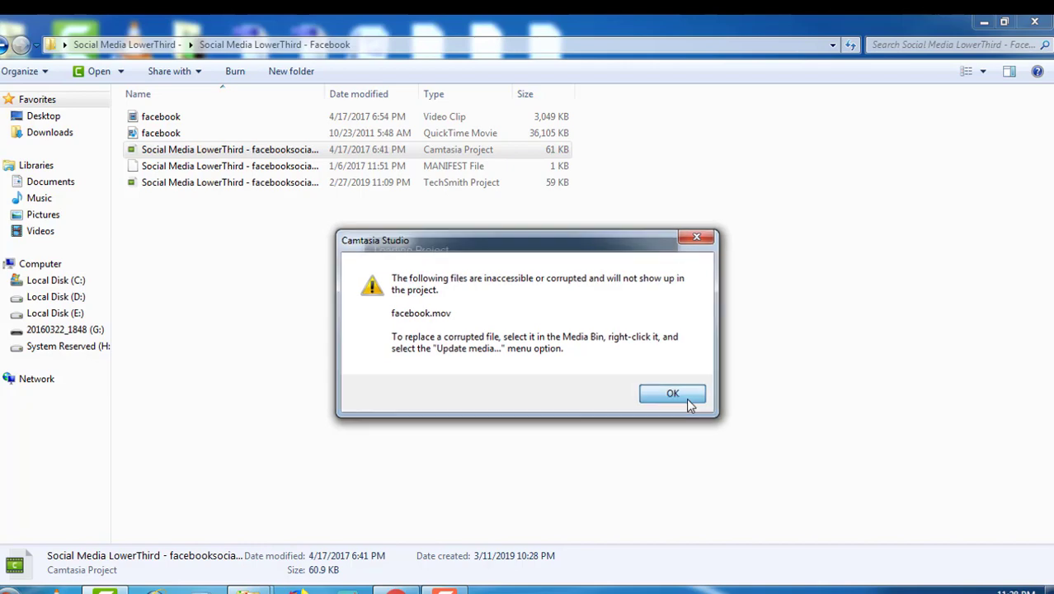
click(687, 399)
click(683, 399)
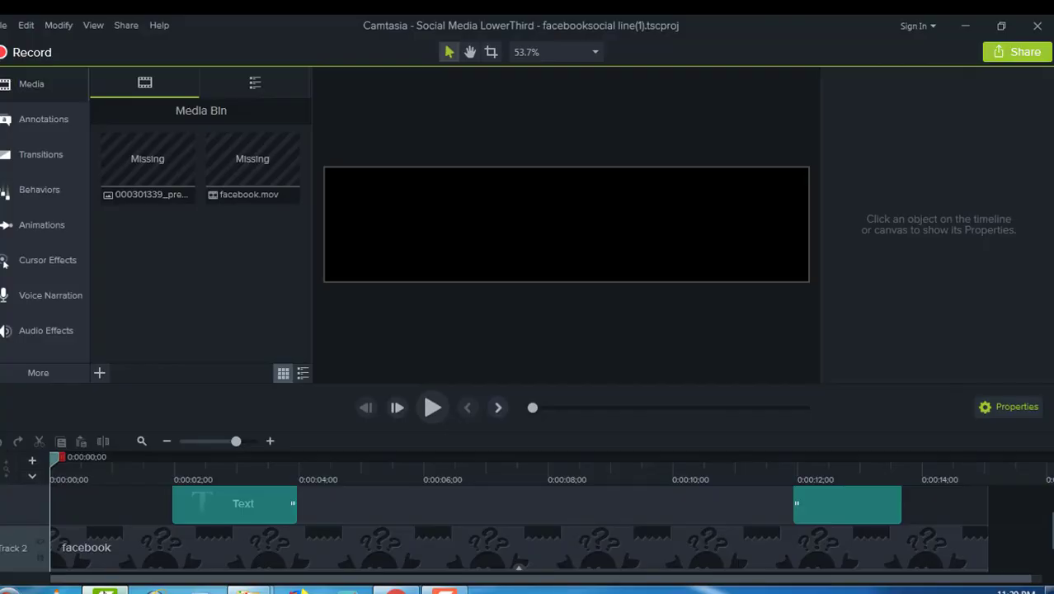
Step: Relink the missing facebook clip to the facebook video in the Facebook subfolder
click(268, 546)
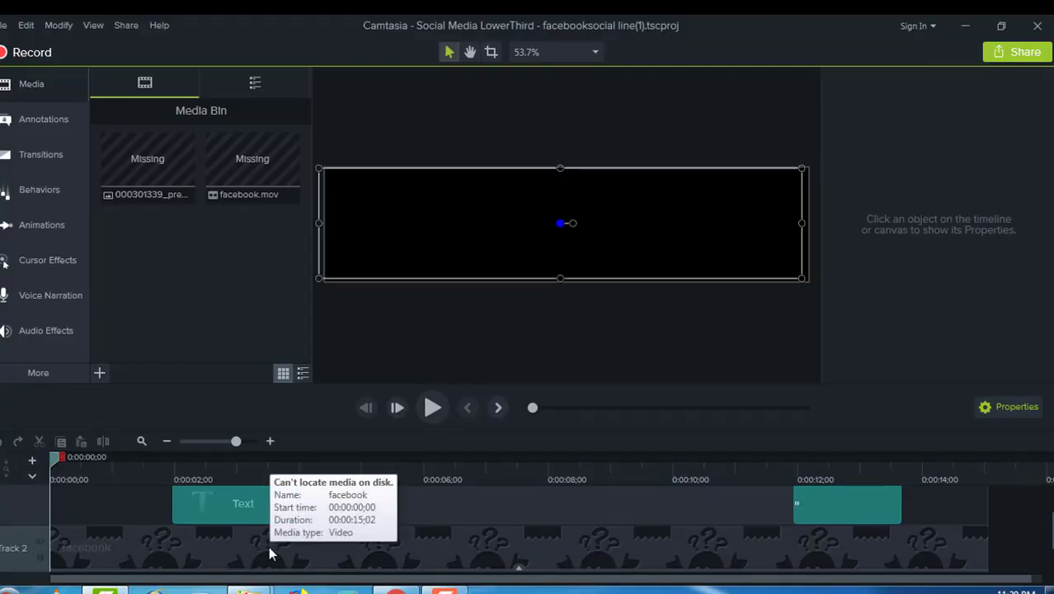
right_click(268, 546)
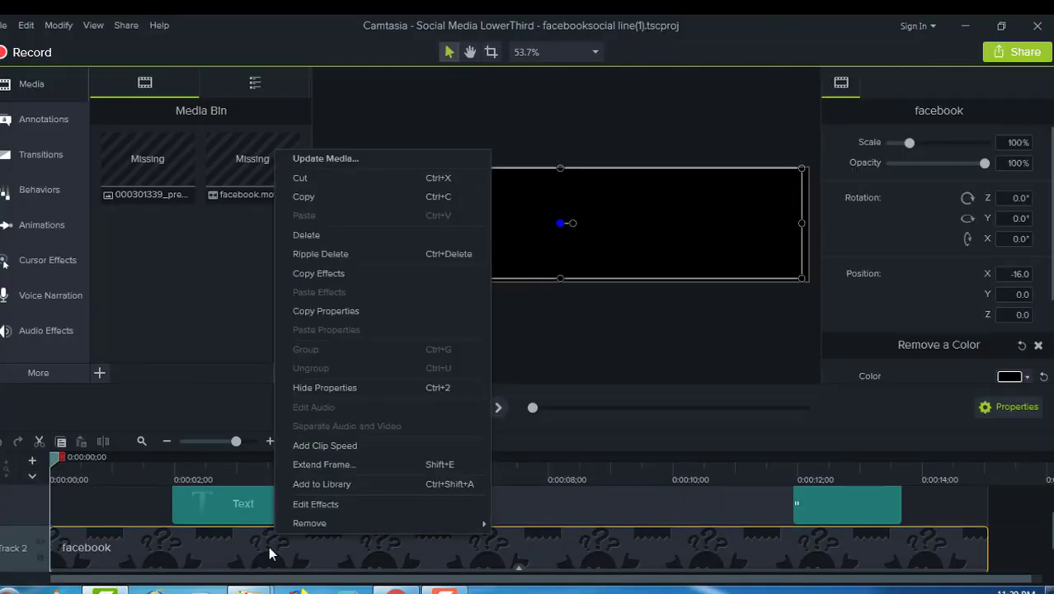
click(320, 162)
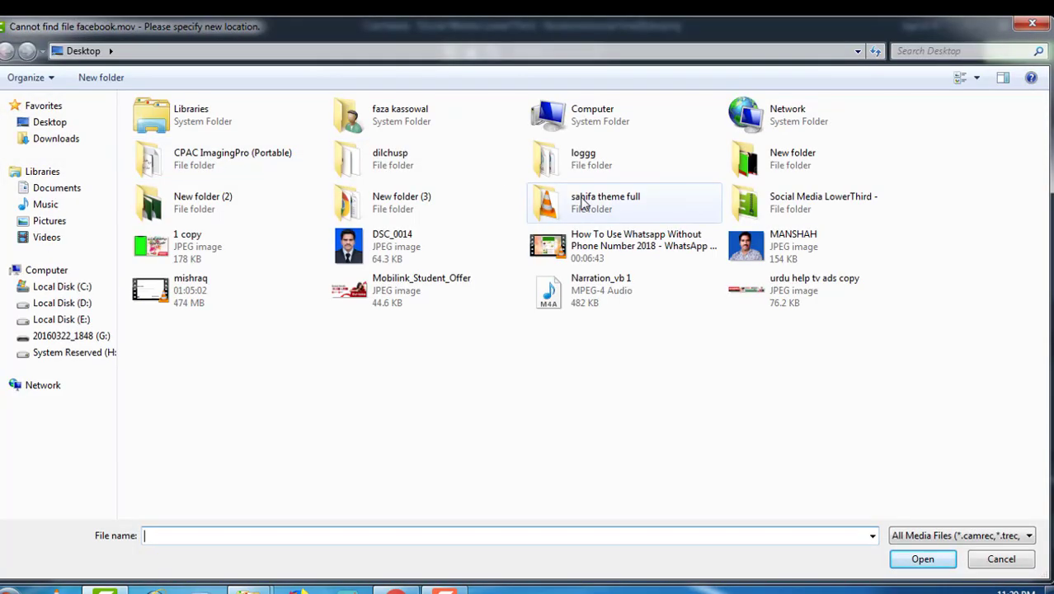
double_click(769, 206)
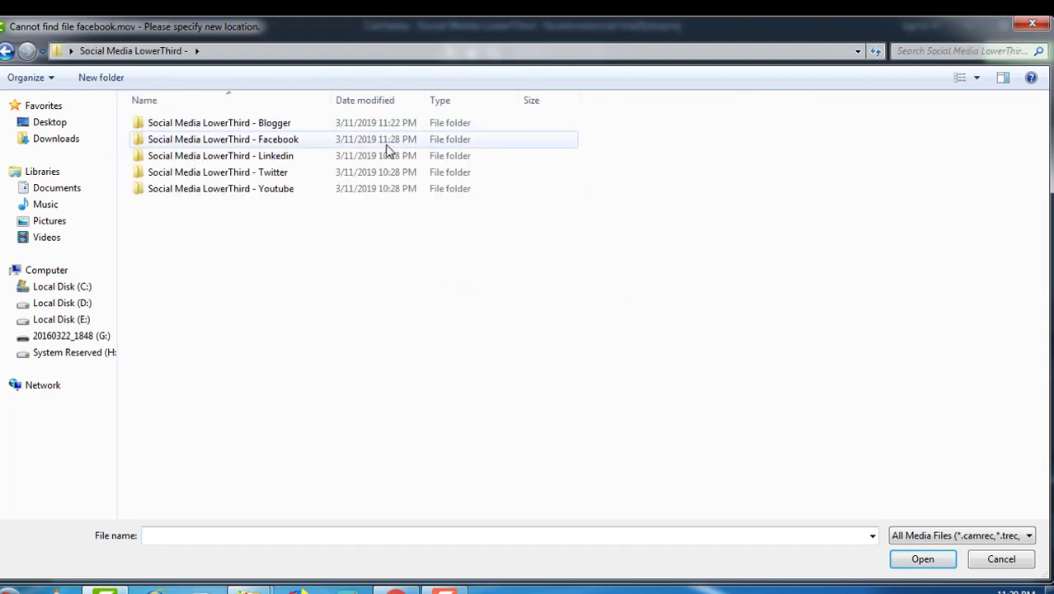
double_click(296, 141)
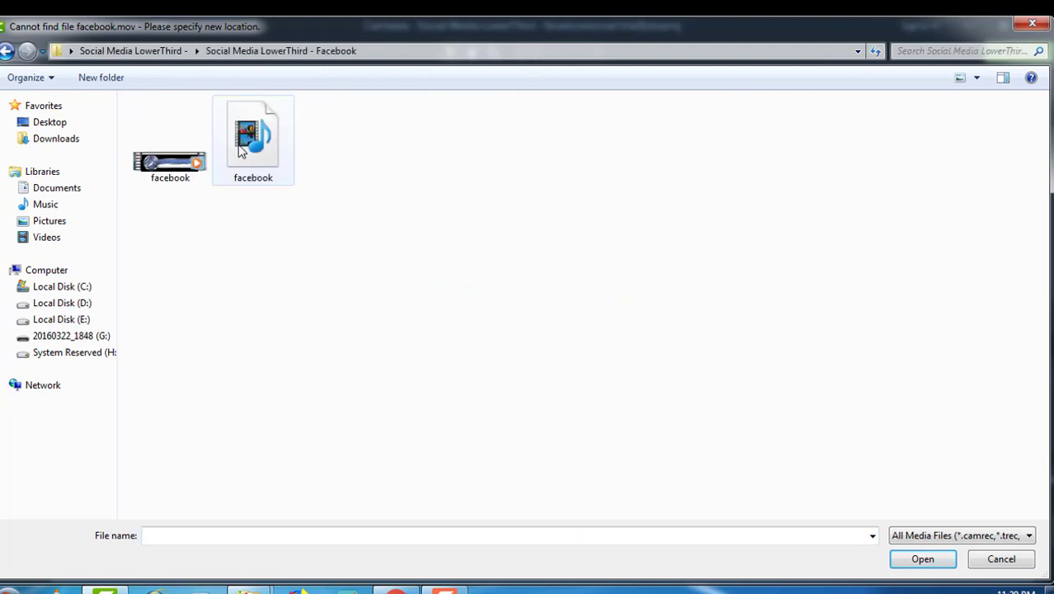
double_click(173, 165)
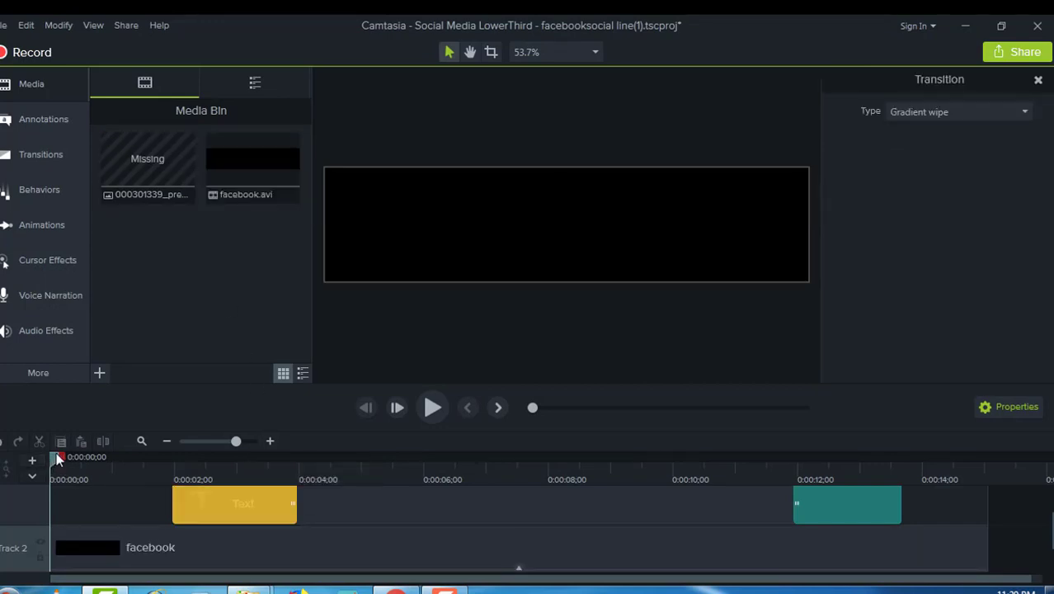
Step: Scrub to where the Facebook lower third shows and retype its banner as FACEBOOK.COM/PAKURDUTUBE
drag(56, 452, 216, 538)
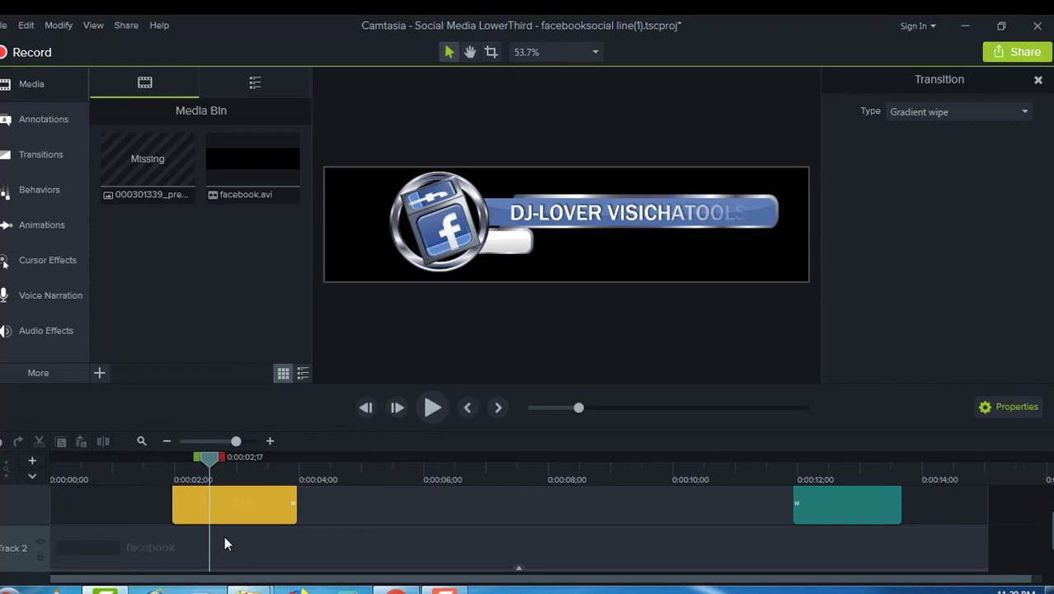
double_click(238, 518)
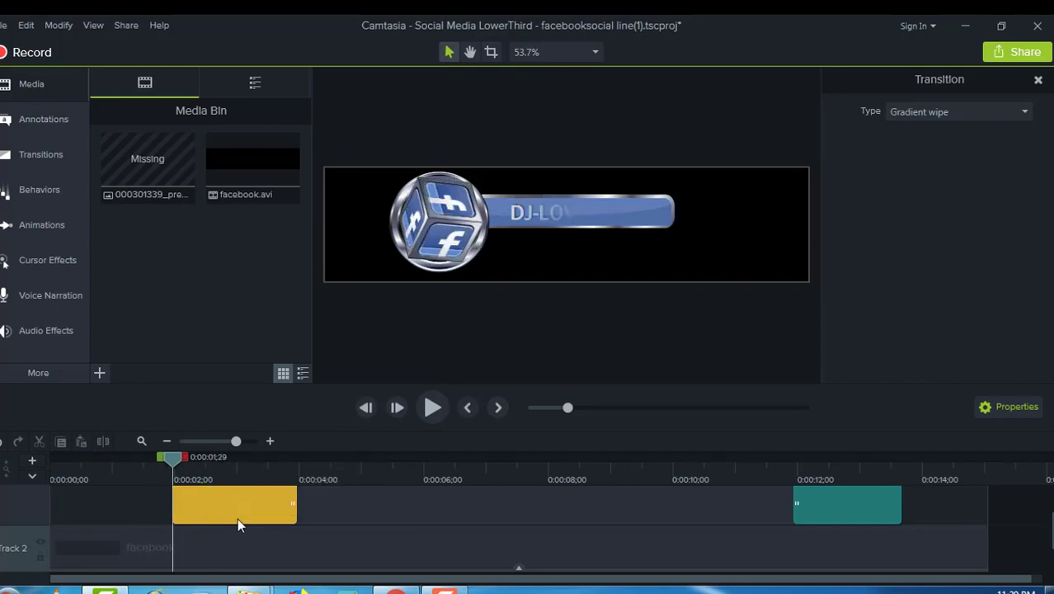
drag(174, 456, 221, 494)
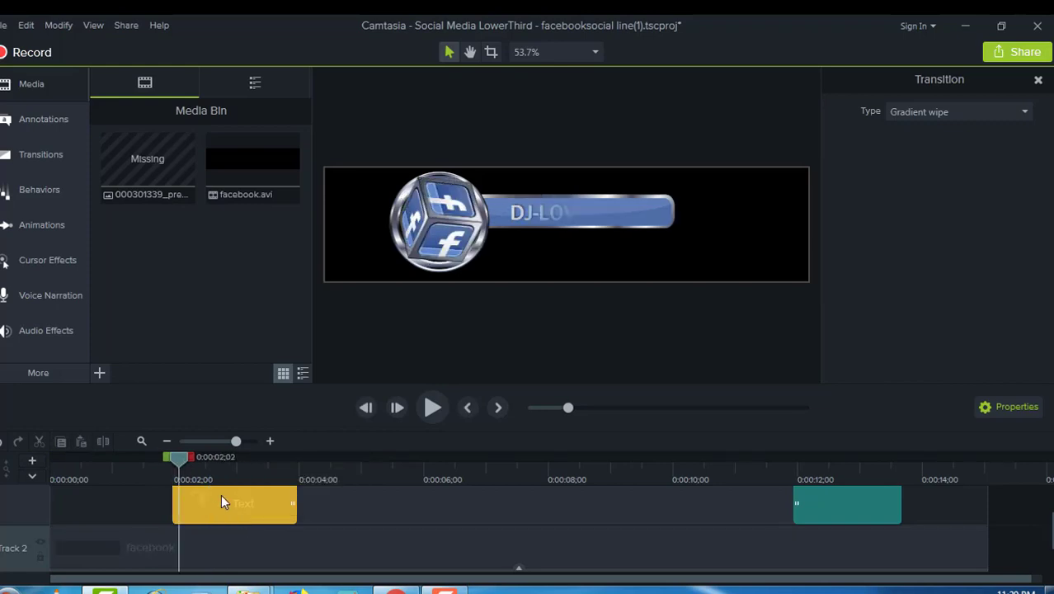
double_click(618, 215)
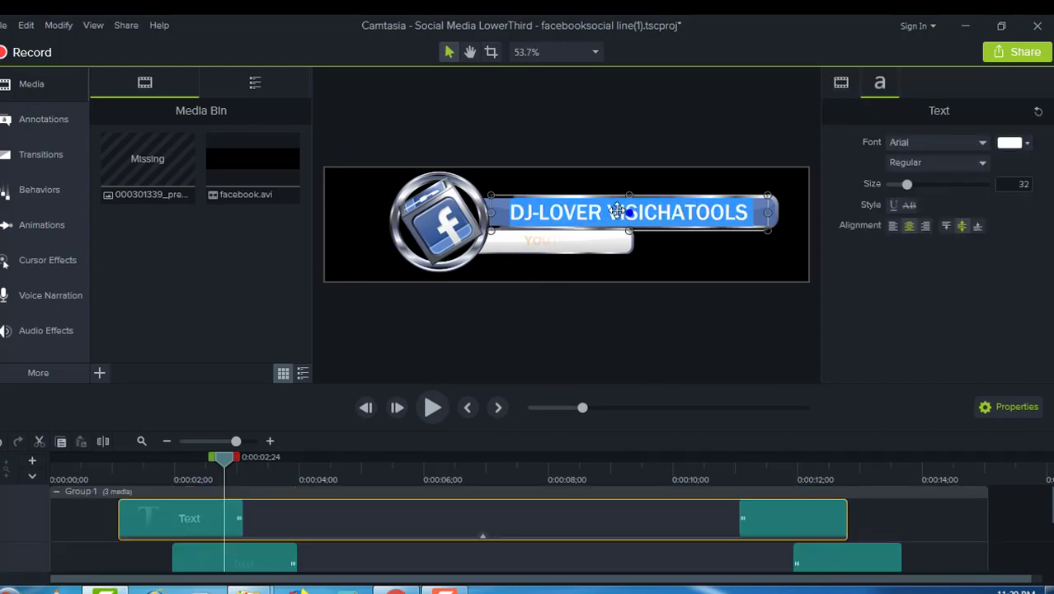
key(BackSpace)
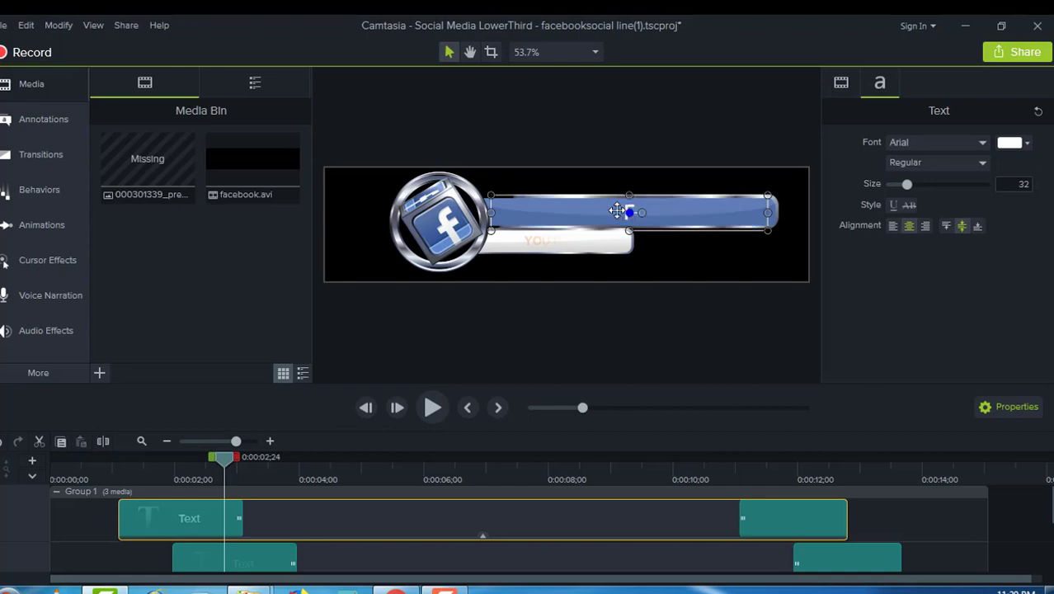
text(FACEB)
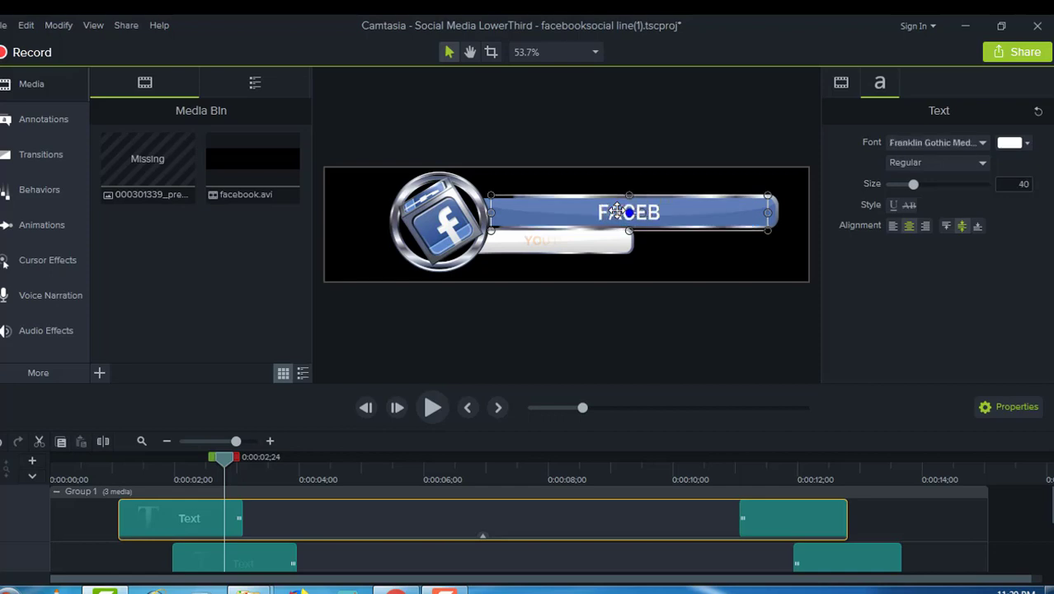
text(OOK.C)
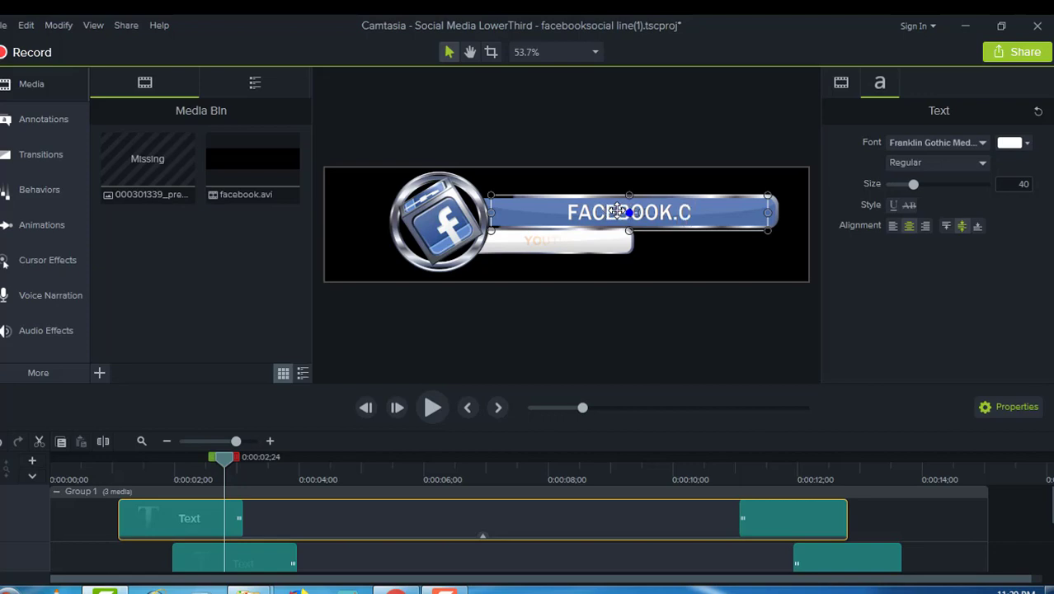
text(OM/)
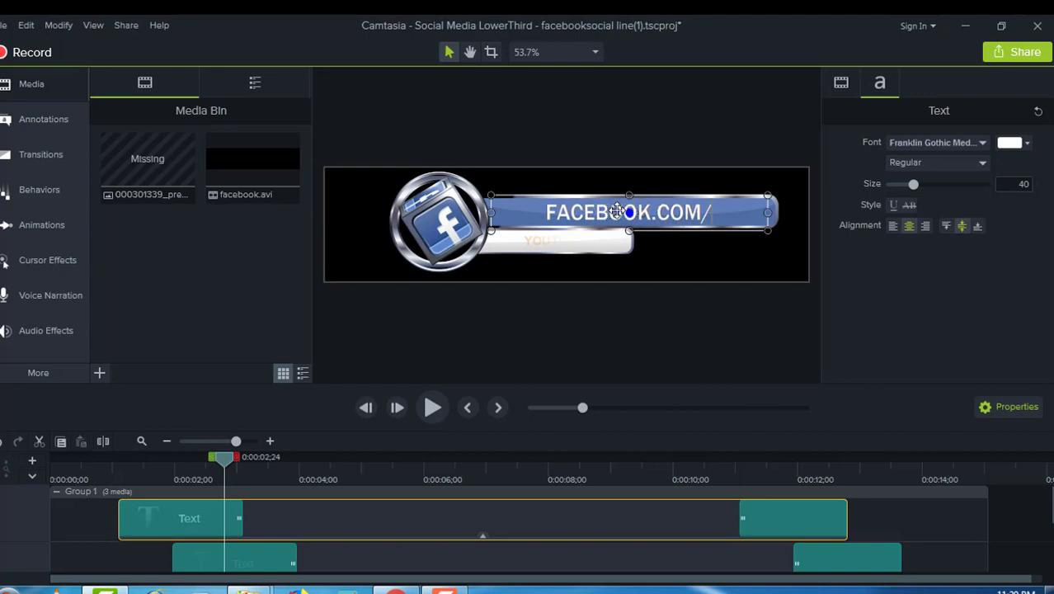
text(PAKUR)
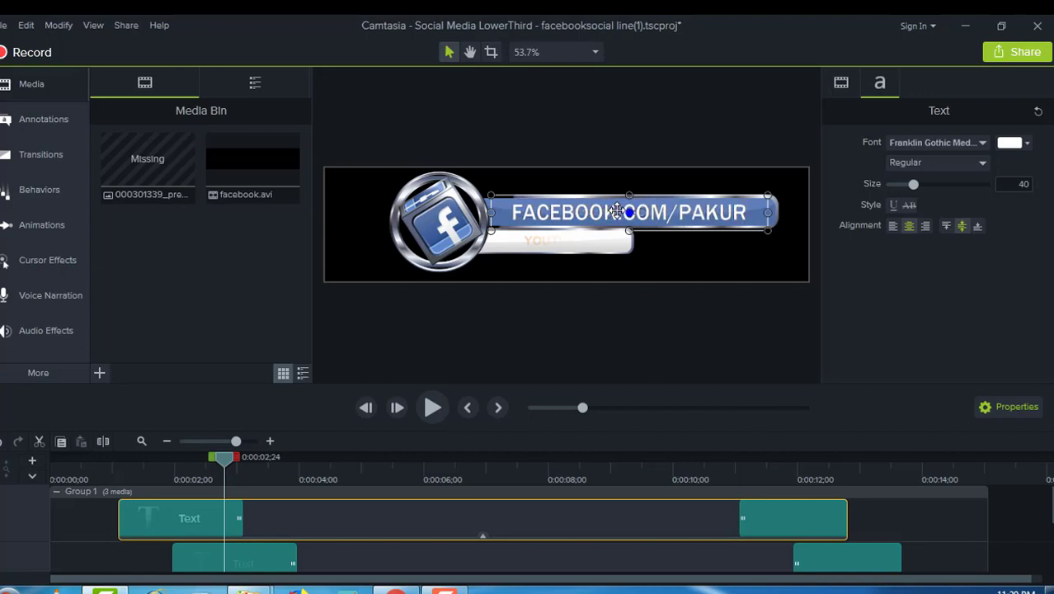
text(DUT)
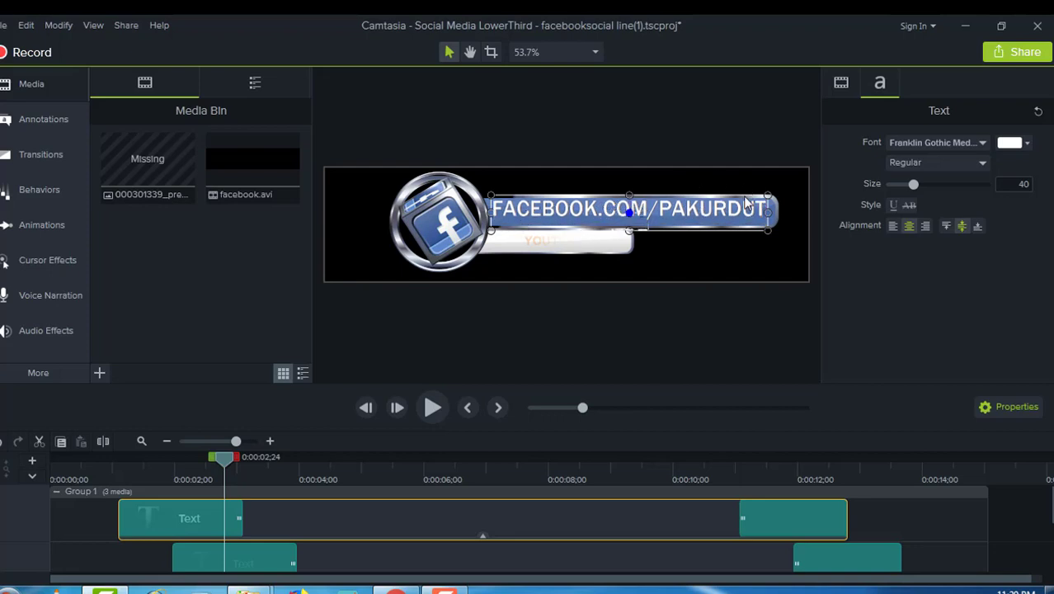
Step: Widen and reposition the address box, then shrink the text to size 29 to fit the blue bar
mouse_move(770, 192)
mouse_down()
mouse_move(798, 169)
mouse_move(775, 203)
mouse_up()
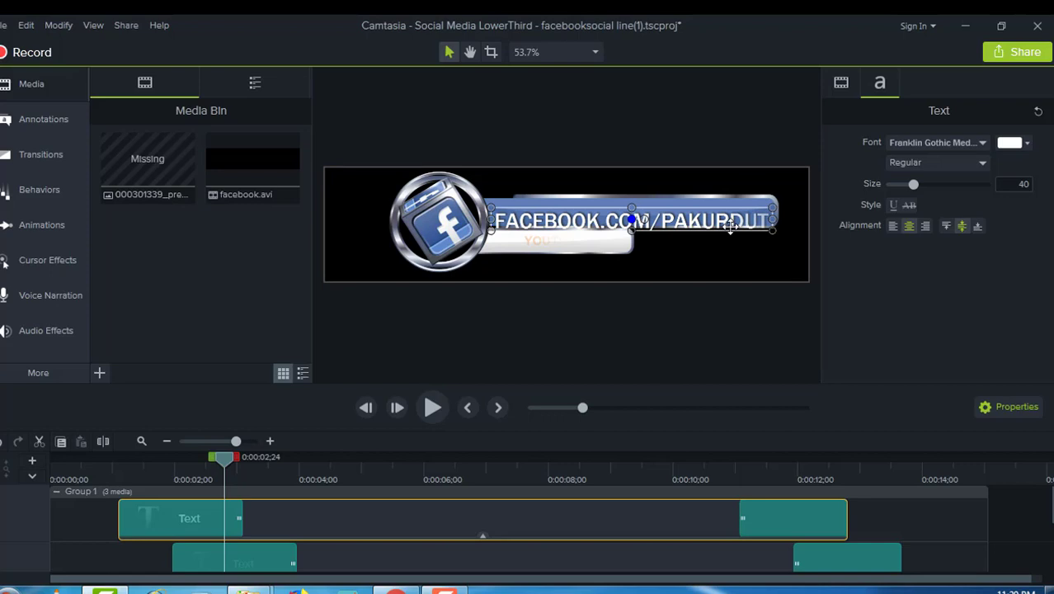
drag(730, 227, 731, 219)
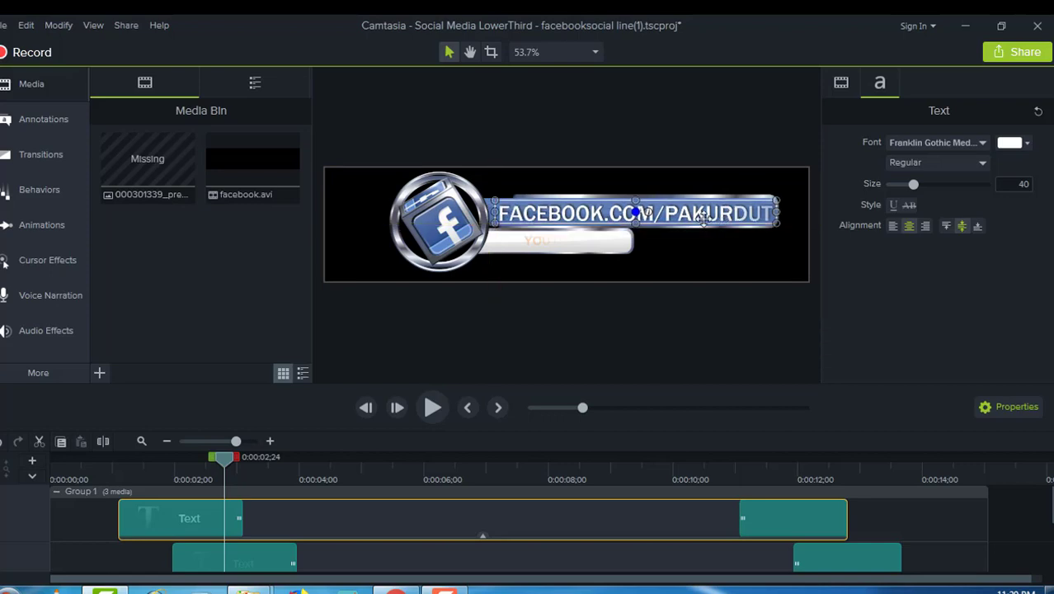
double_click(653, 219)
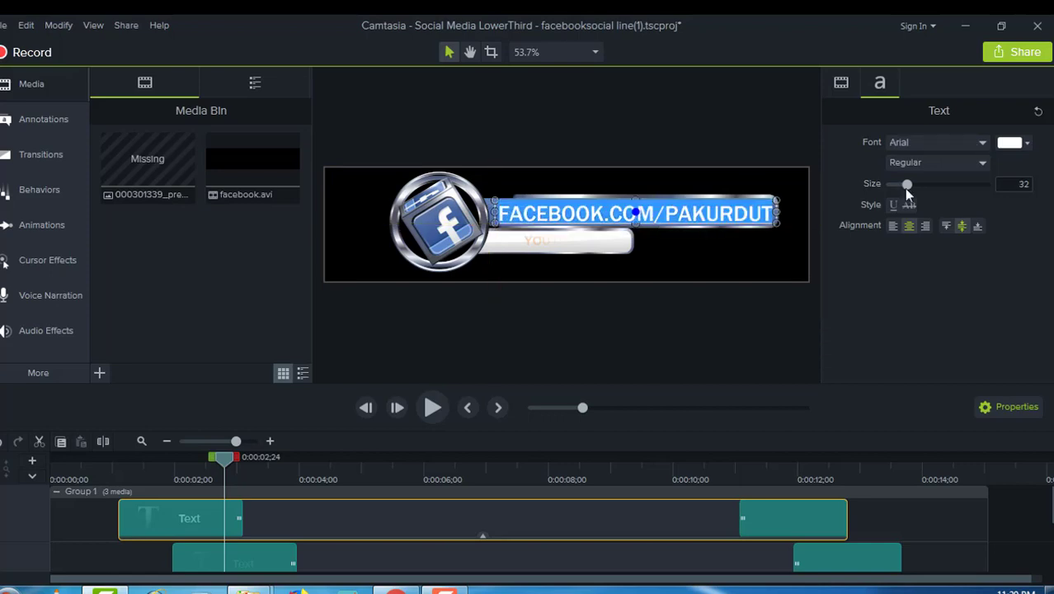
drag(903, 185, 900, 185)
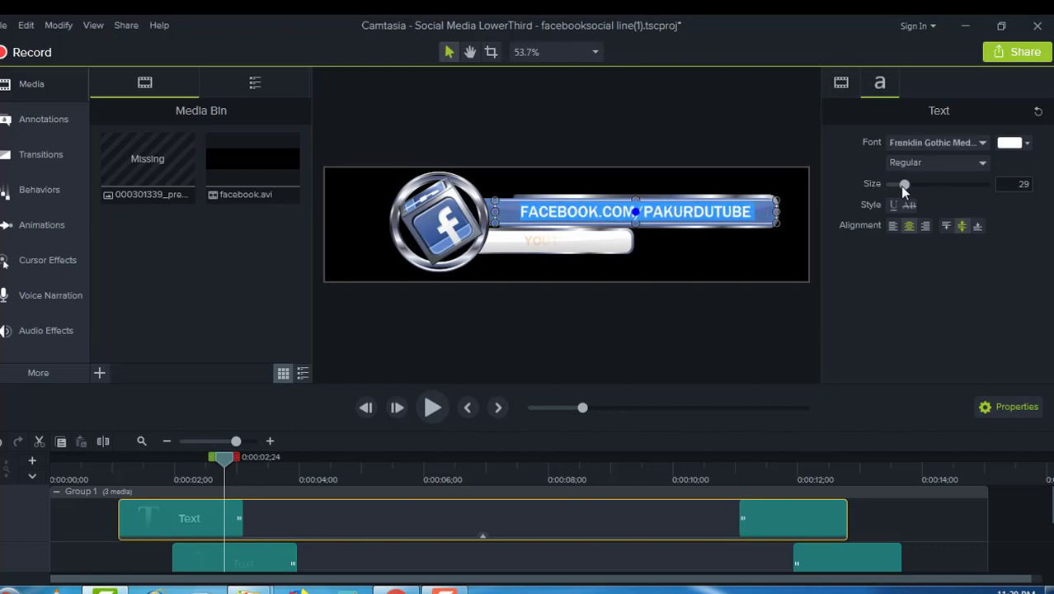
click(789, 261)
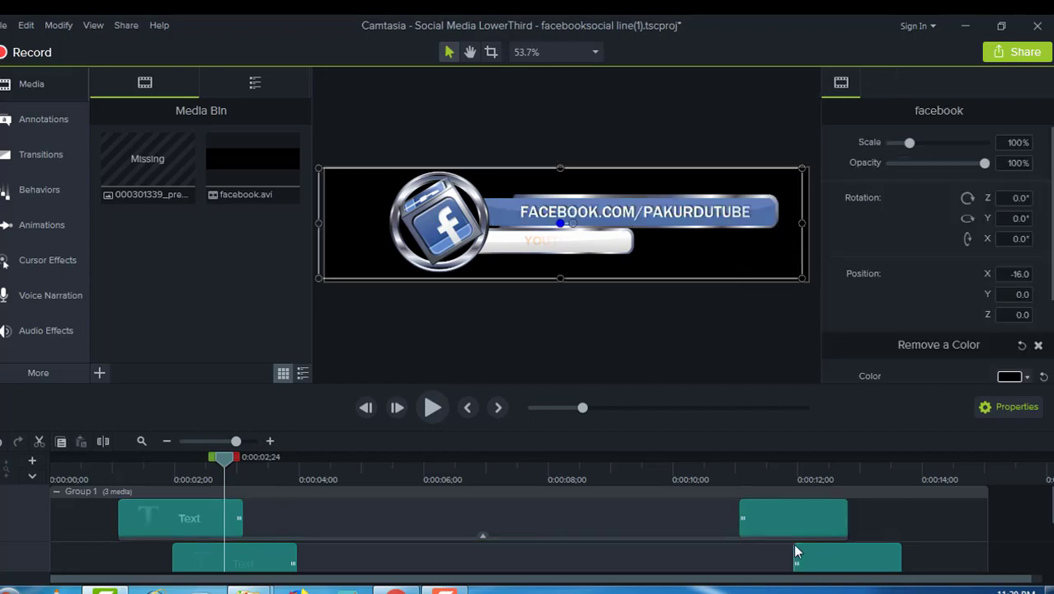
Step: Replace the old channel name on the orange line so it reads YOUTUBE.COM/PAKURDUTUBE
click(782, 524)
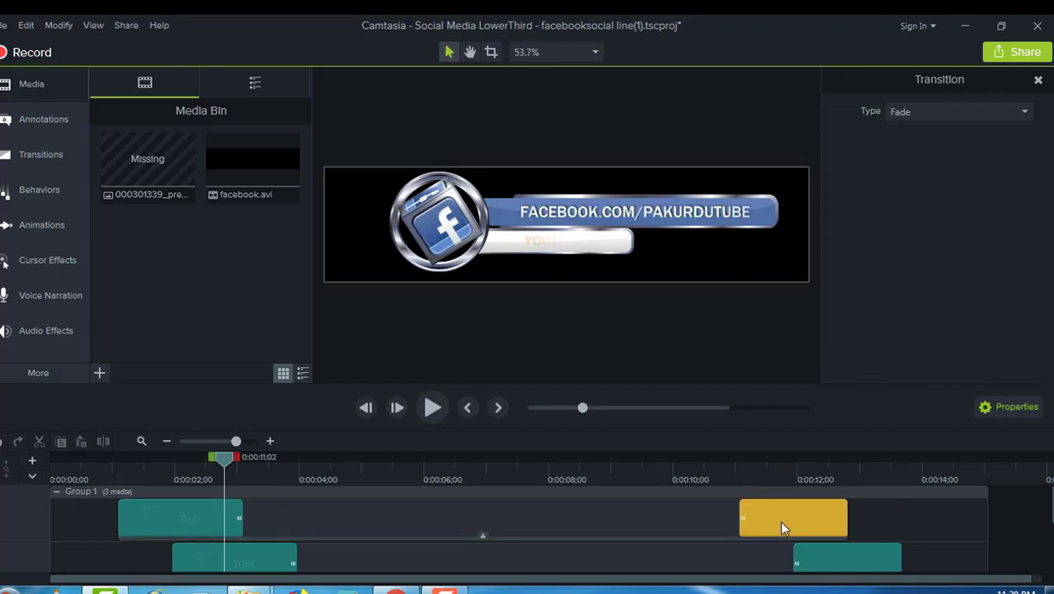
double_click(612, 250)
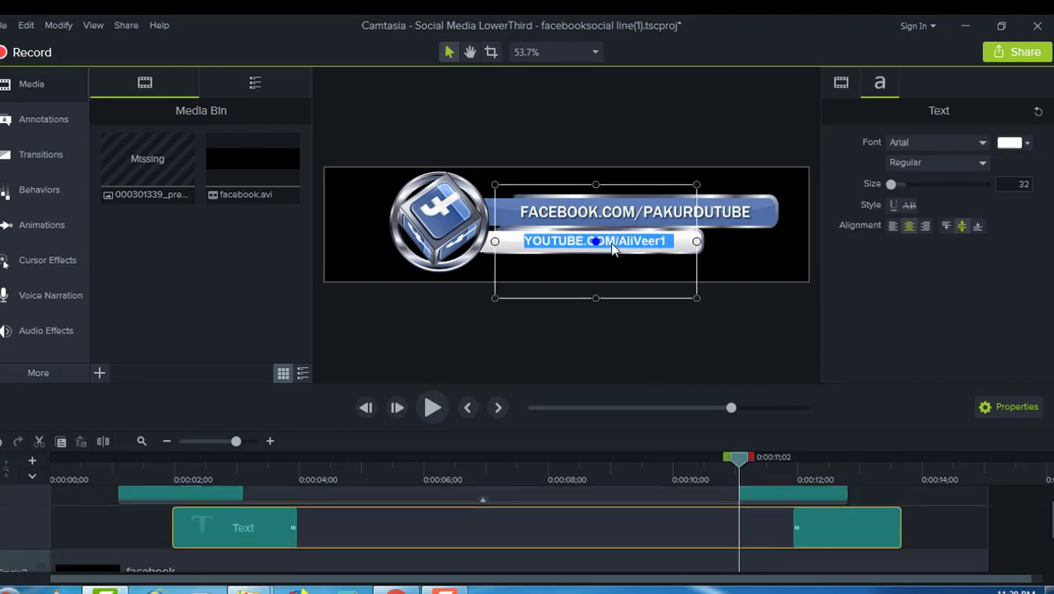
click(670, 244)
key(BackSpace)
key(BackSpace)
key(BackSpace)
key(BackSpace)
key(BackSpace)
key(BackSpace)
key(BackSpace)
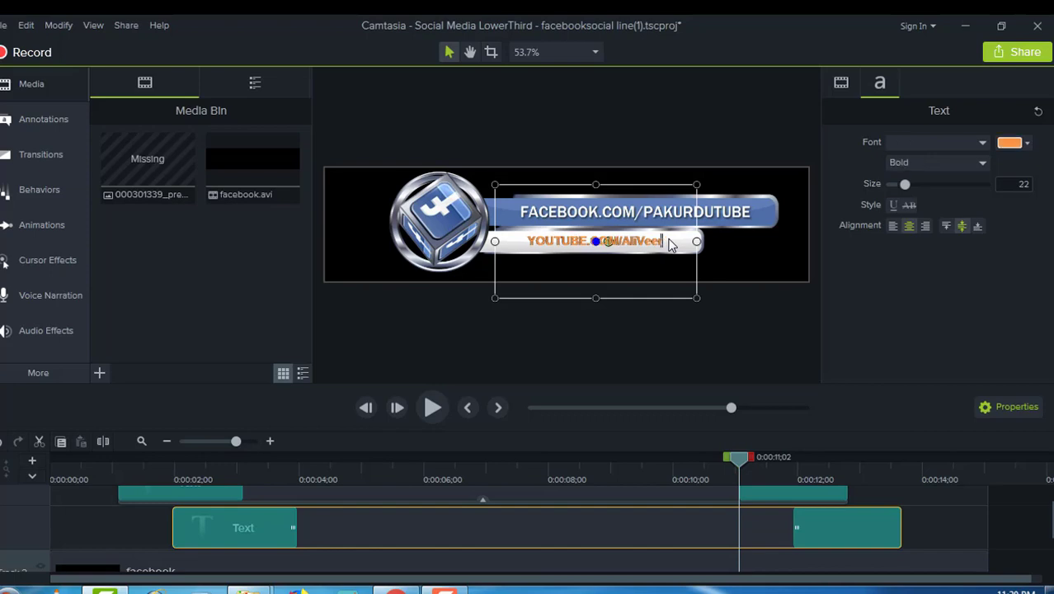
key(BackSpace)
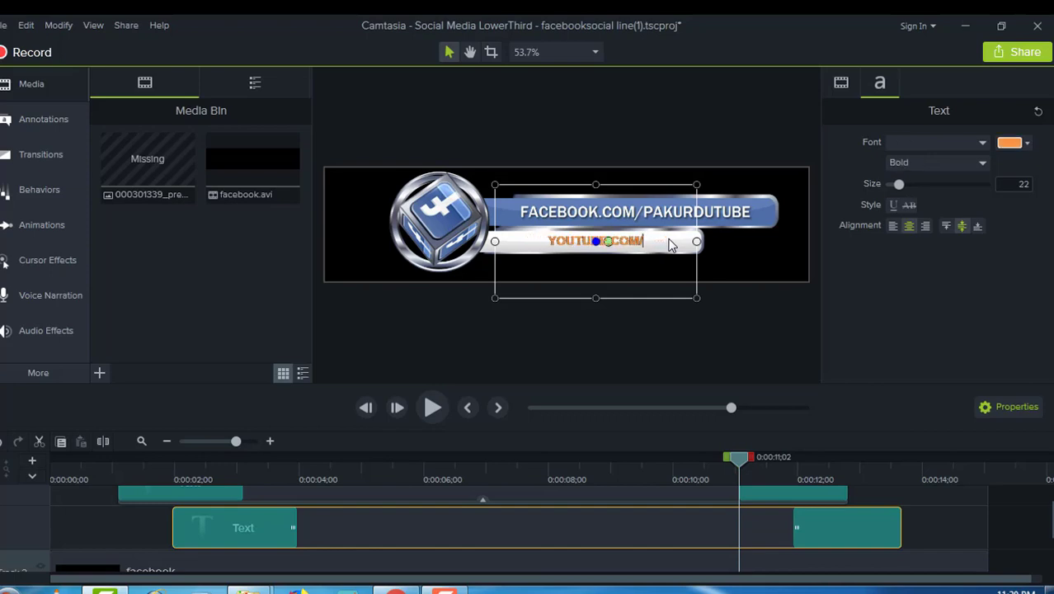
text(PA)
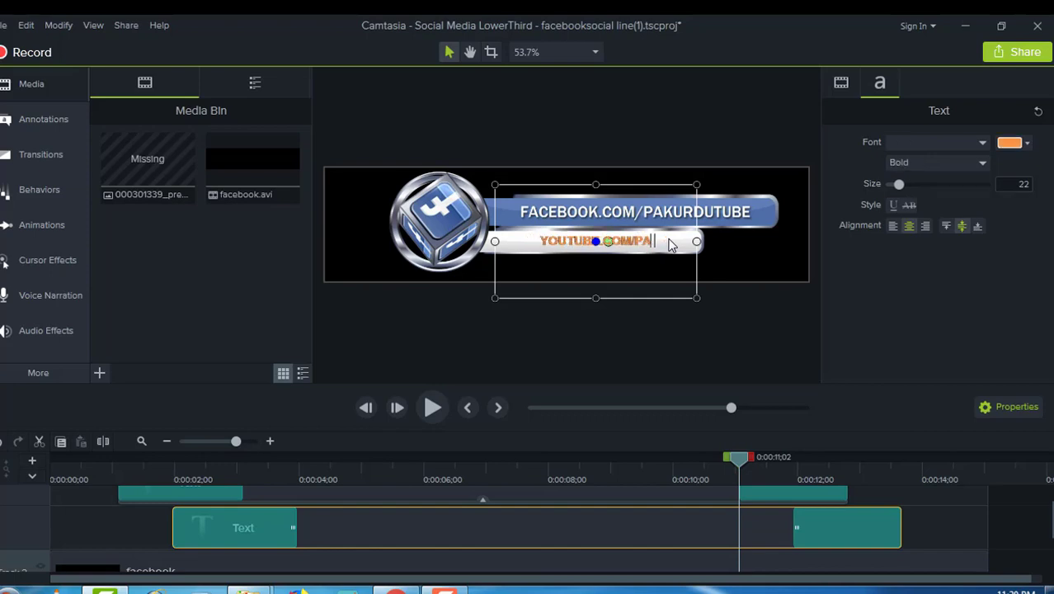
text(KURDU)
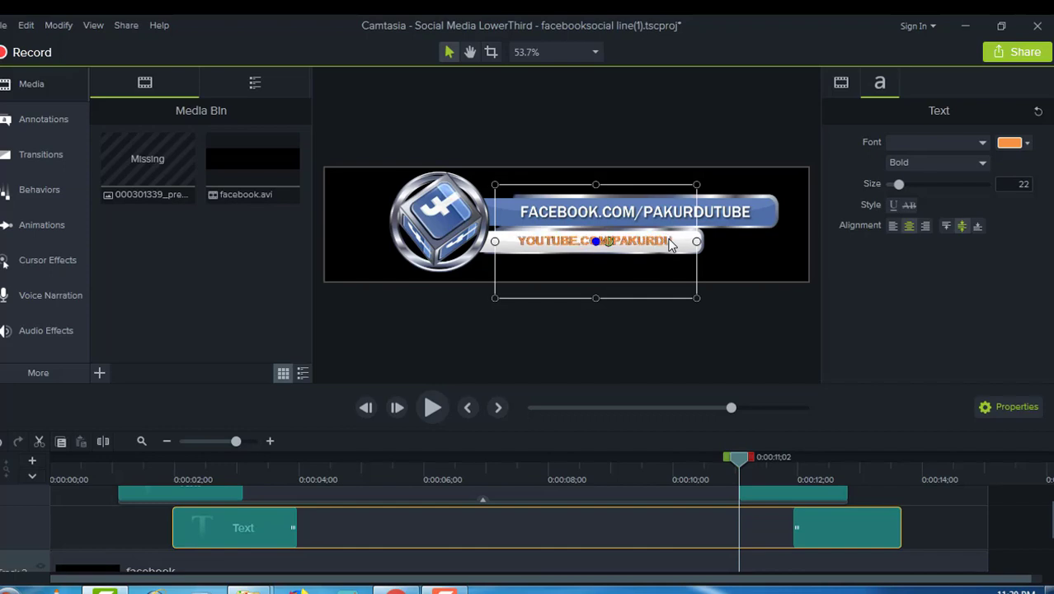
text(TUBE)
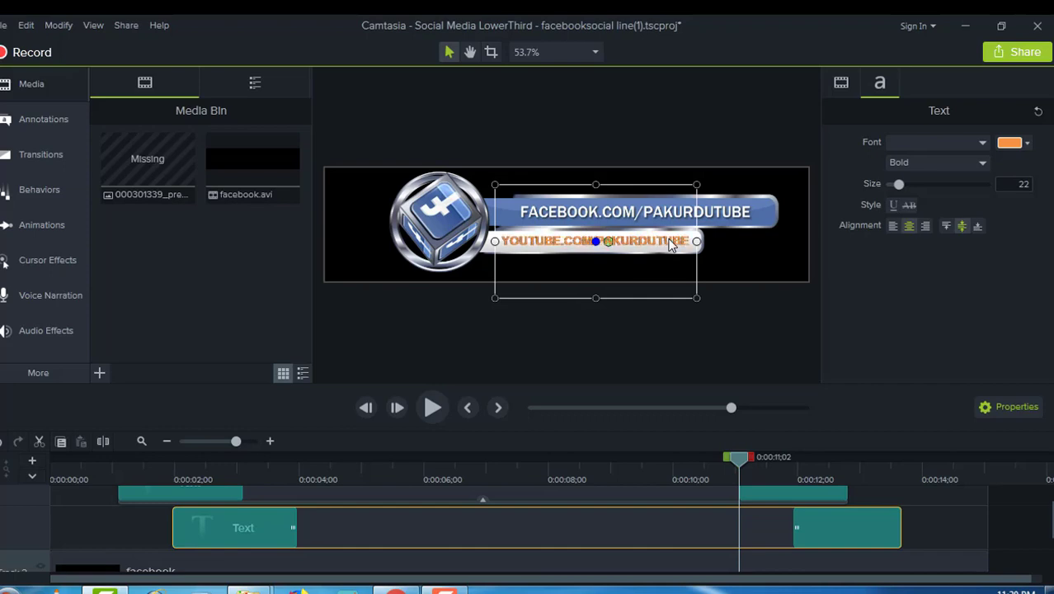
click(579, 337)
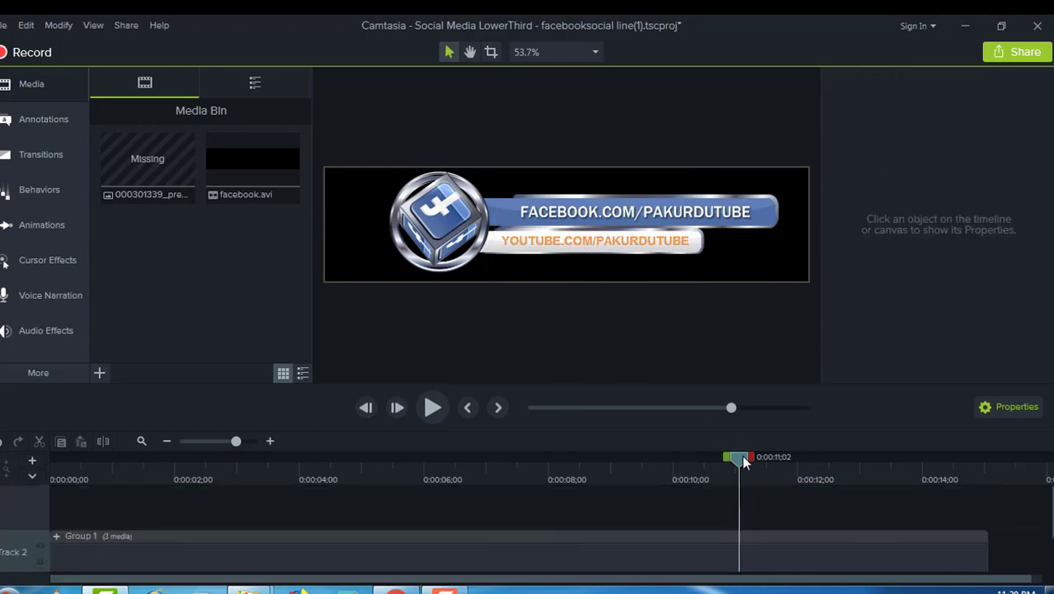
Step: Rewind the Facebook lower third to 0:00 and play the preview
drag(739, 458, 51, 460)
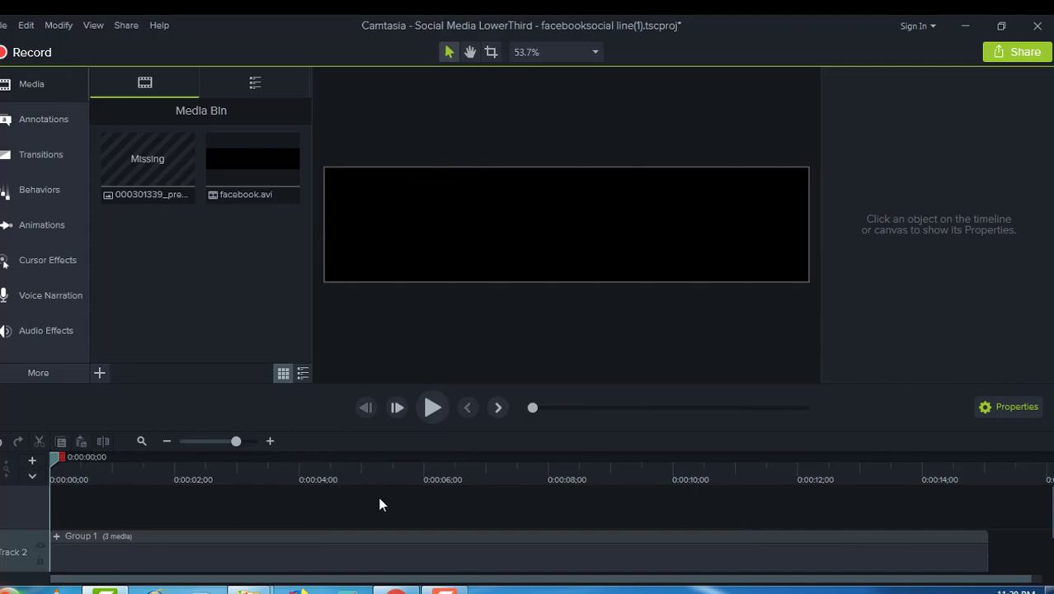
click(430, 408)
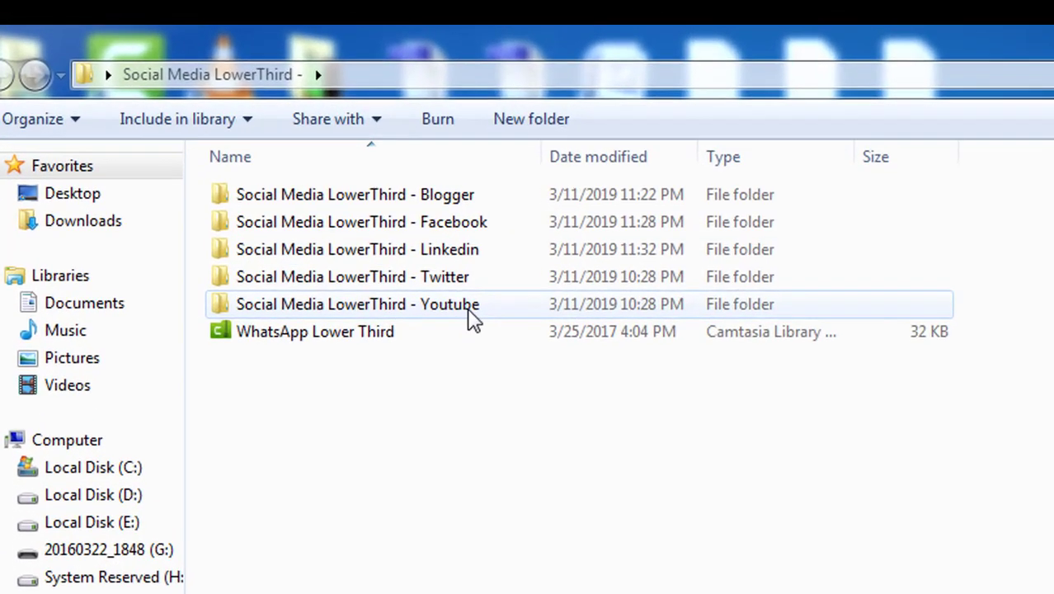
Step: Open the youtube TechSmith project from the Youtube folder and bring the loading Camtasia window forward
double_click(284, 186)
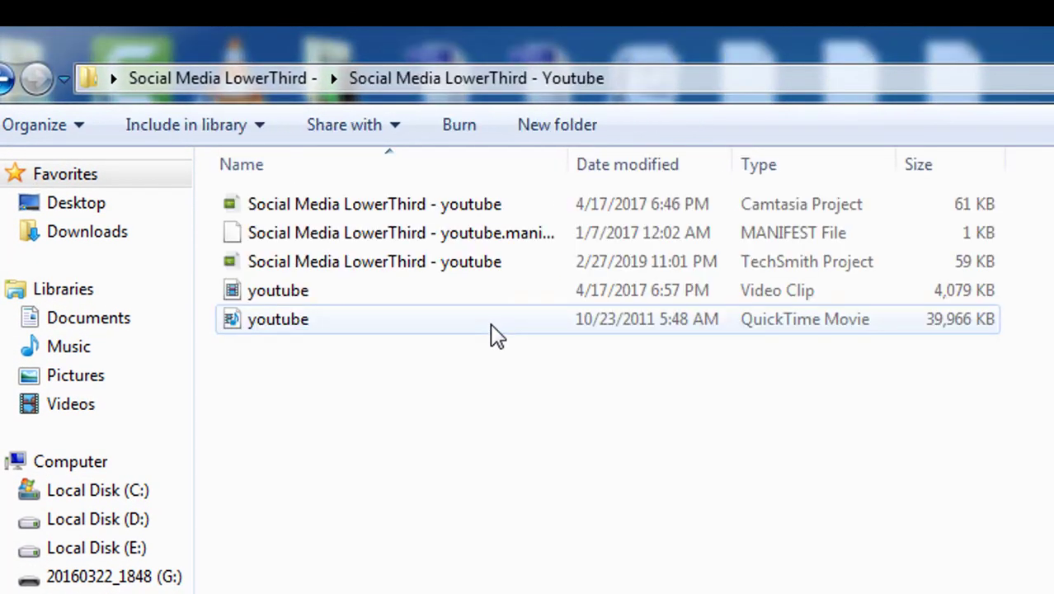
double_click(371, 268)
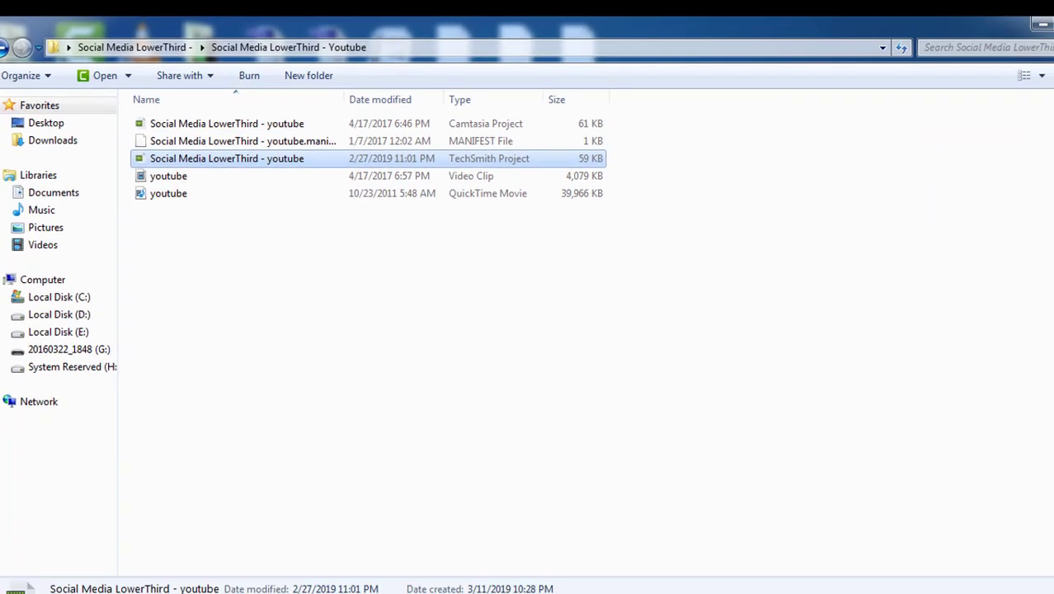
mouse_move(105, 590)
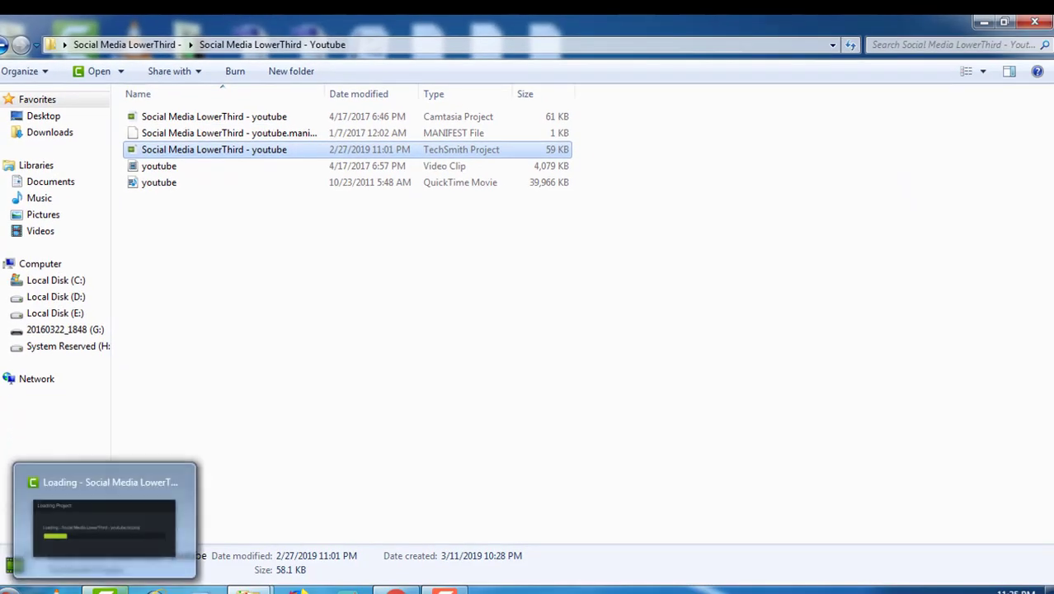
click(115, 526)
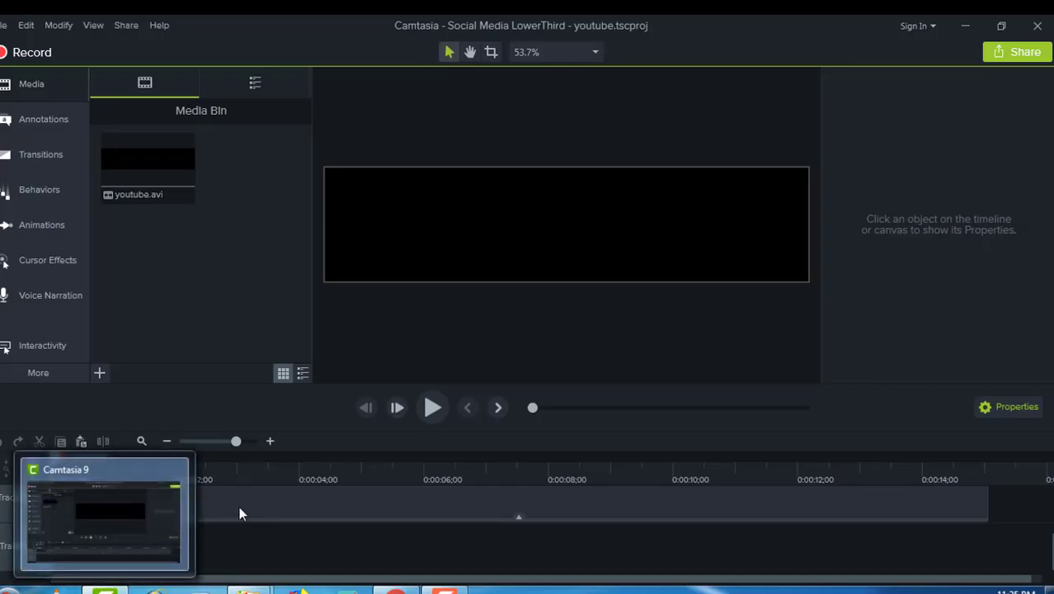
click(258, 512)
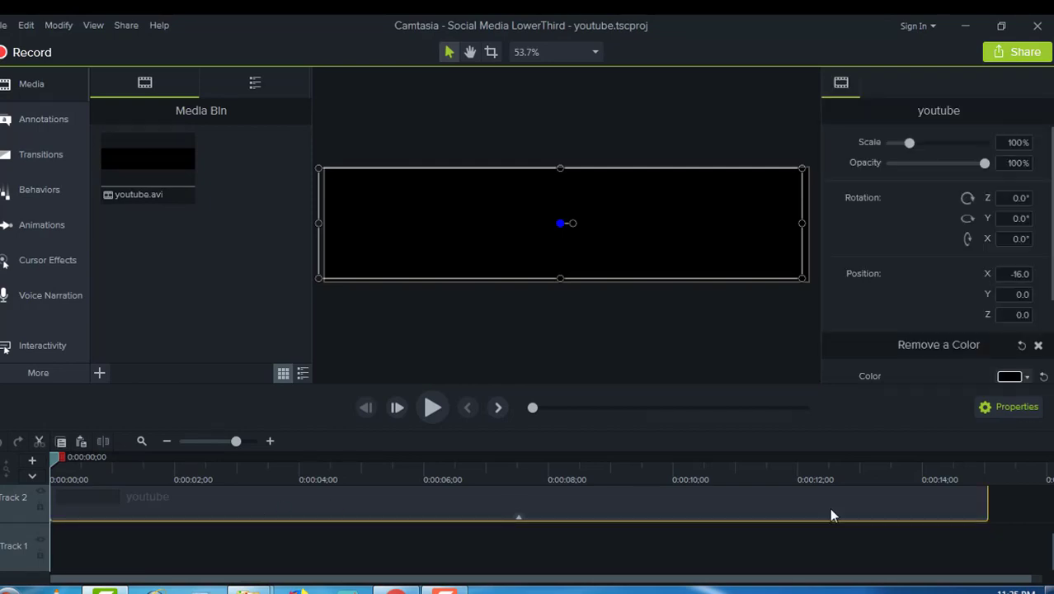
drag(1051, 559, 1052, 531)
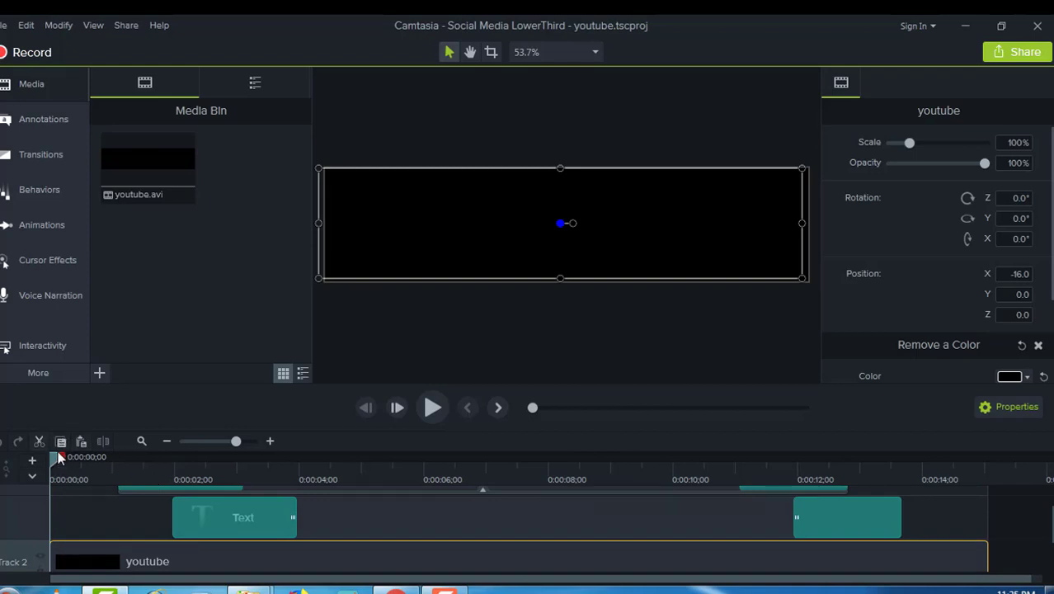
drag(61, 461, 224, 497)
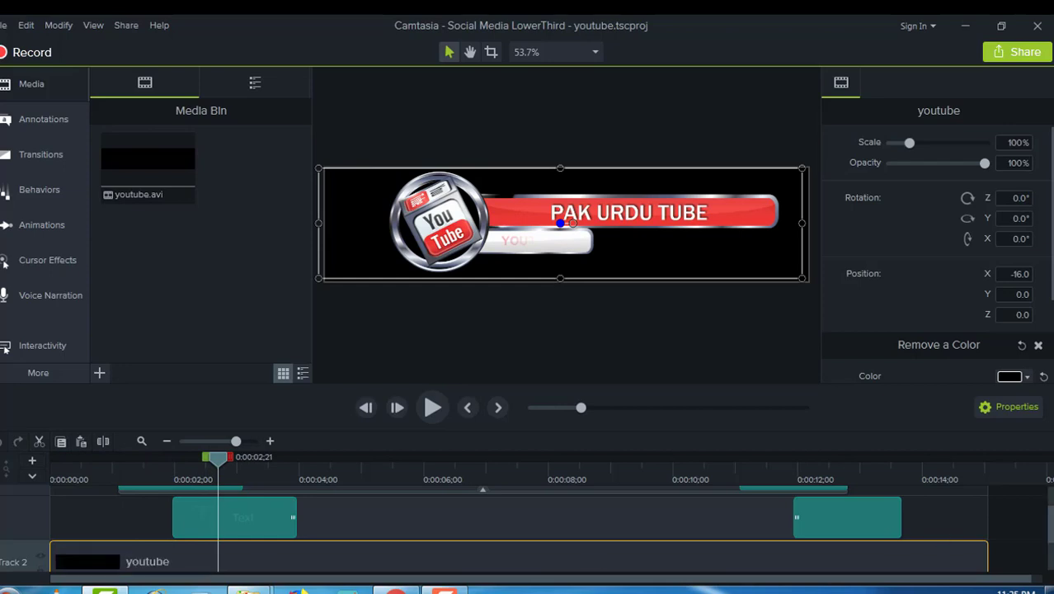
drag(1052, 525, 1050, 503)
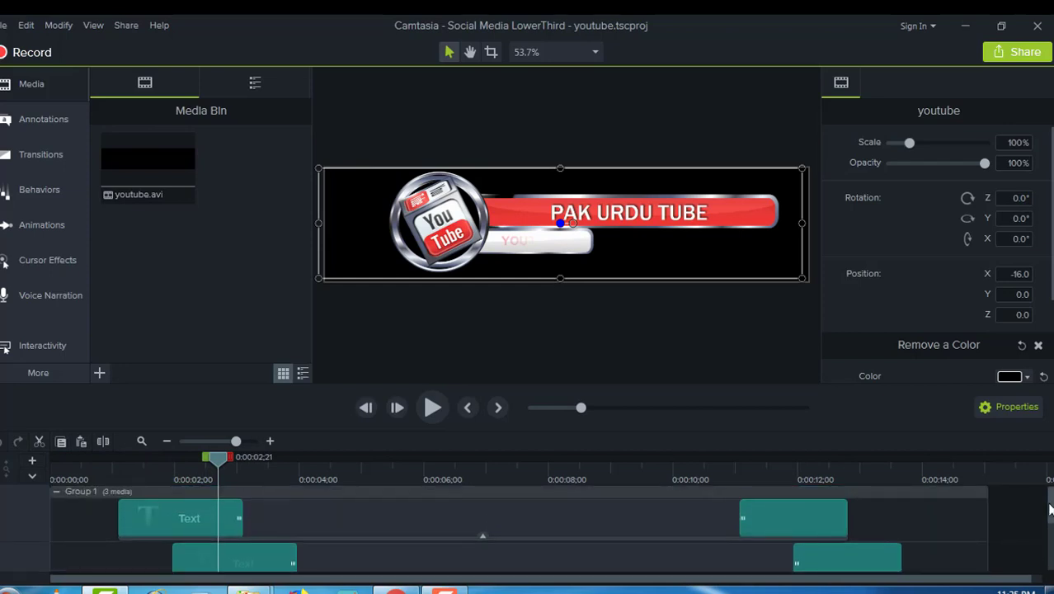
click(203, 513)
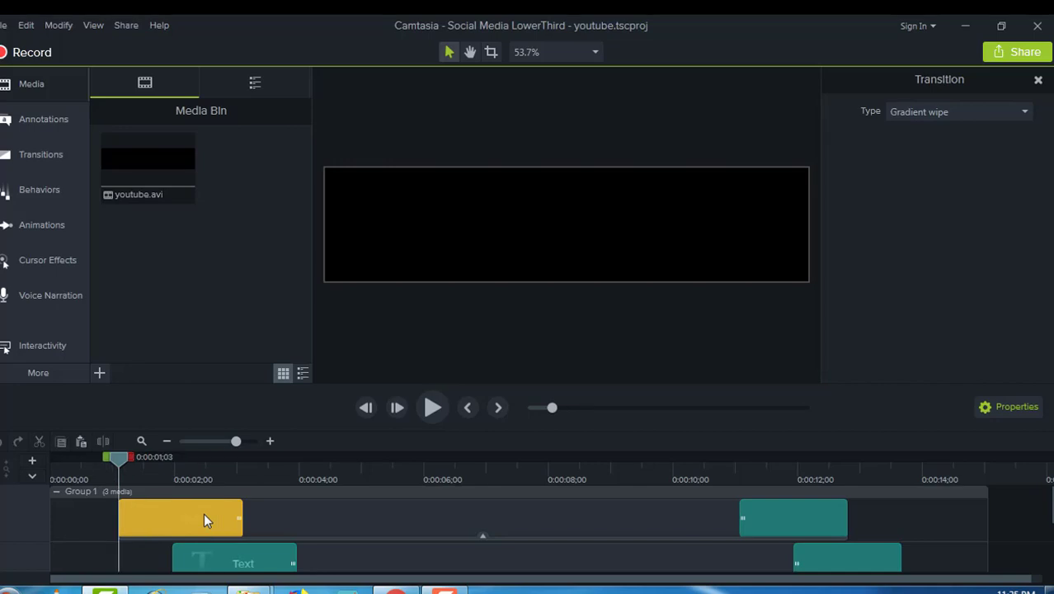
drag(117, 455, 235, 537)
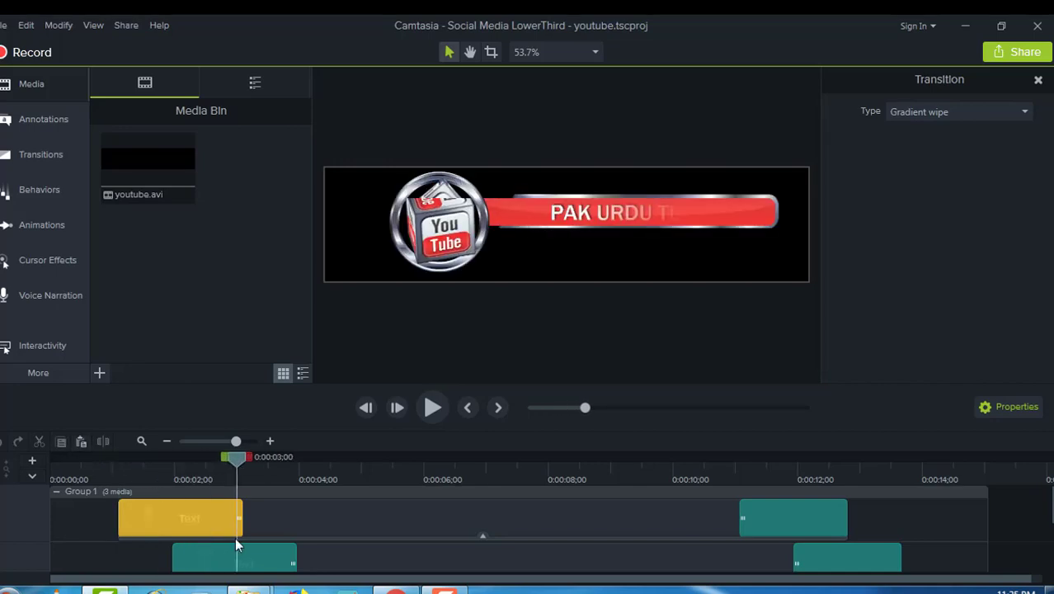
click(597, 206)
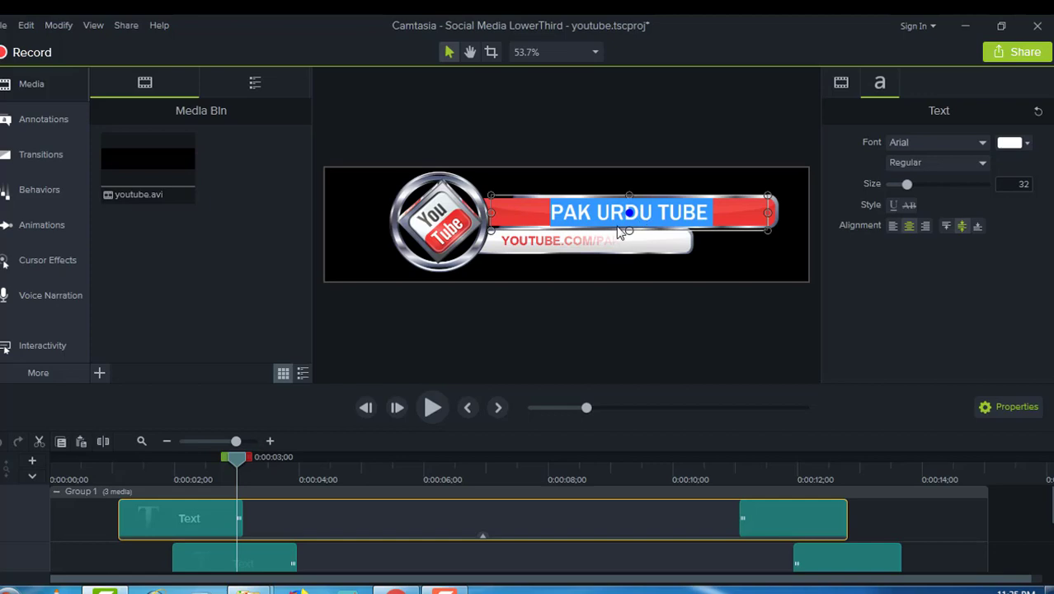
click(606, 243)
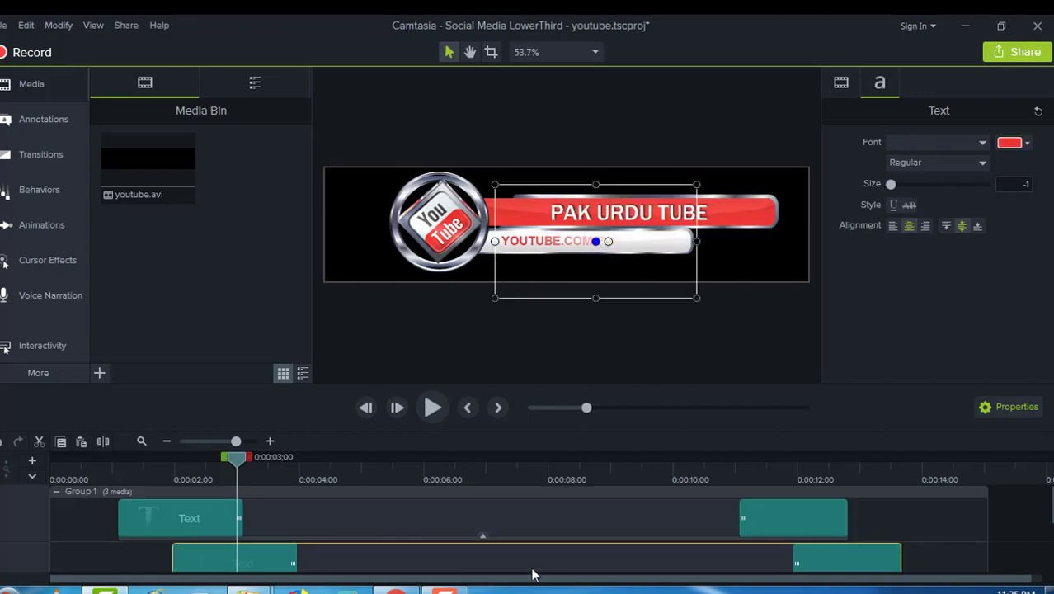
click(776, 528)
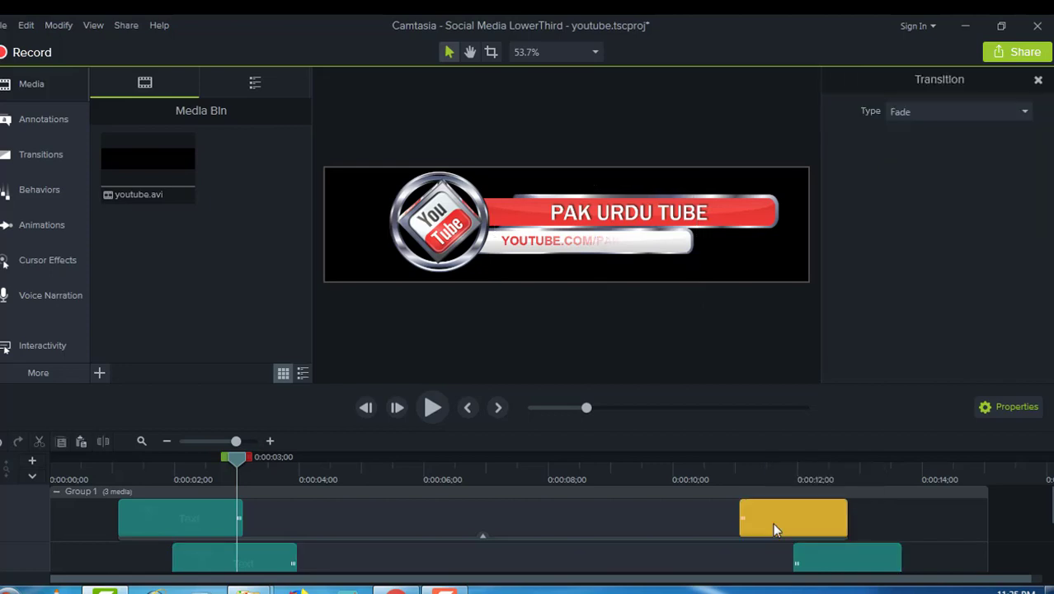
Step: Narrow the YOUTUBE.COM address box and play the lower third to check how it wraps
double_click(581, 240)
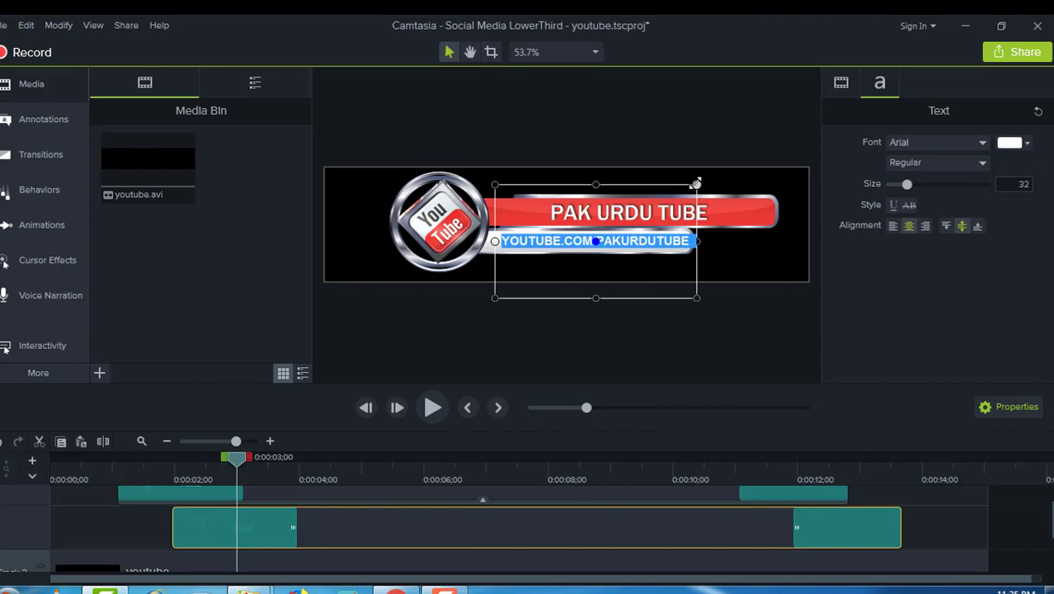
click(696, 183)
drag(696, 183, 681, 195)
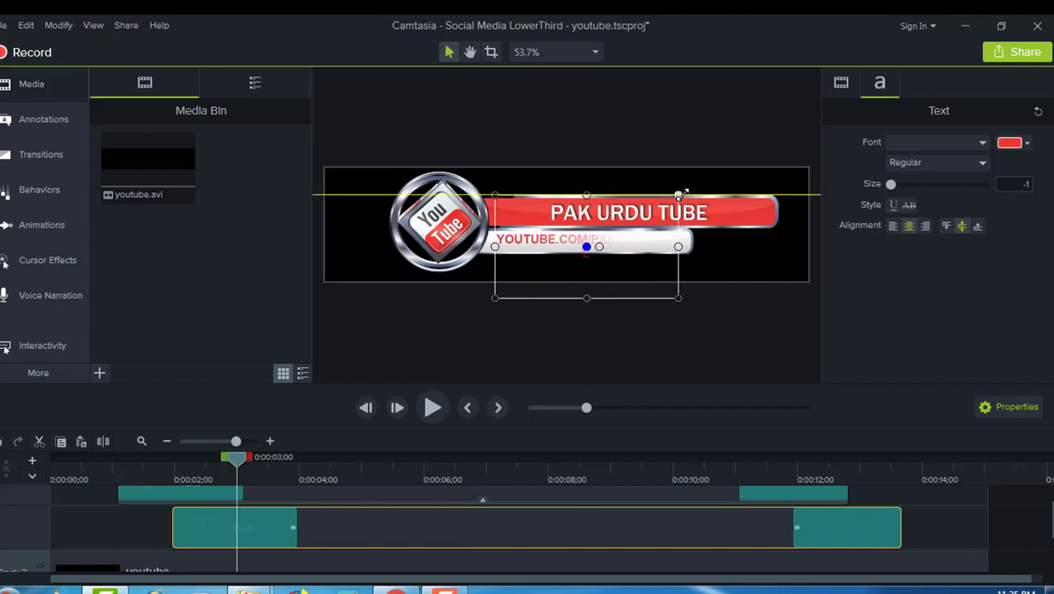
click(426, 407)
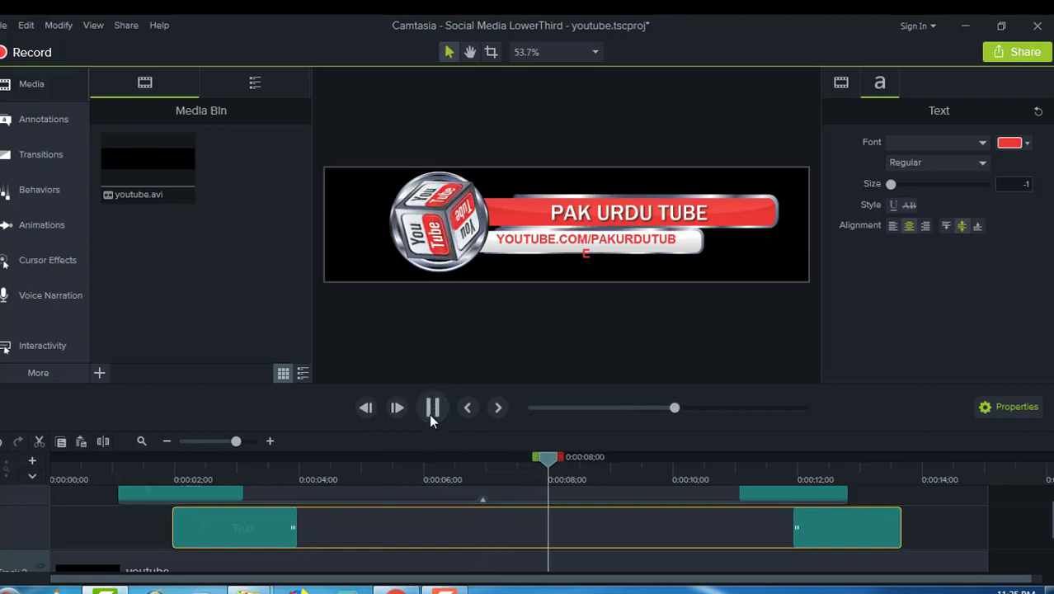
click(430, 413)
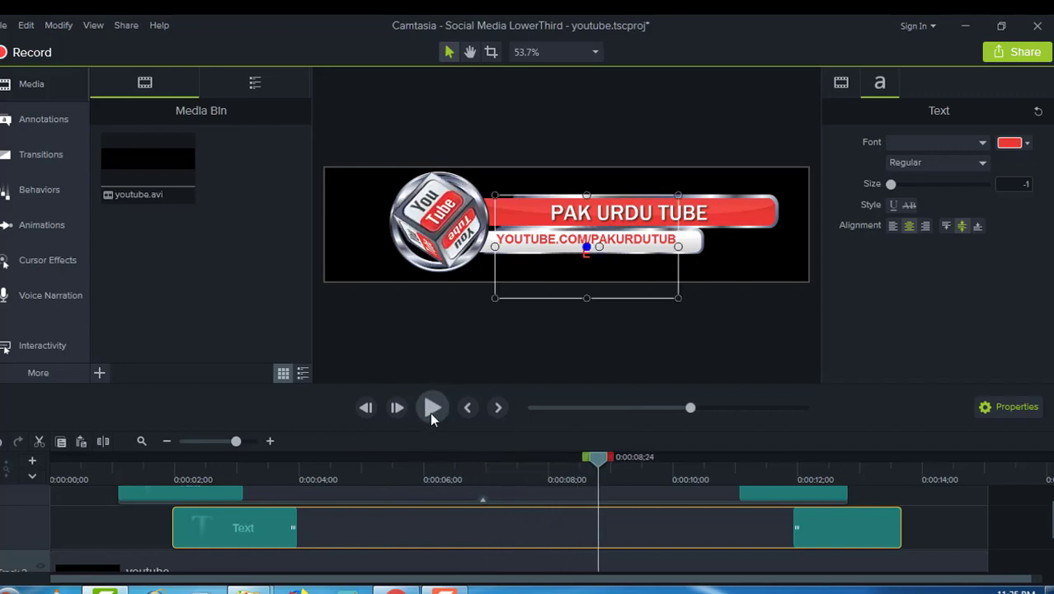
Step: Shrink the URL text to about size 17 and make it bold so it fits one line, then replay
double_click(600, 246)
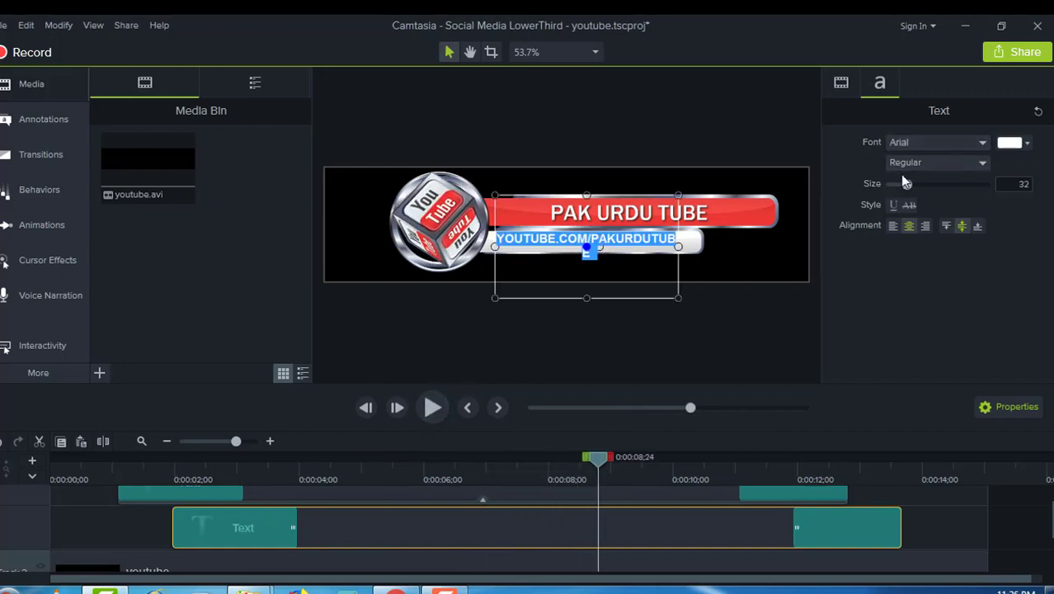
drag(905, 183, 901, 184)
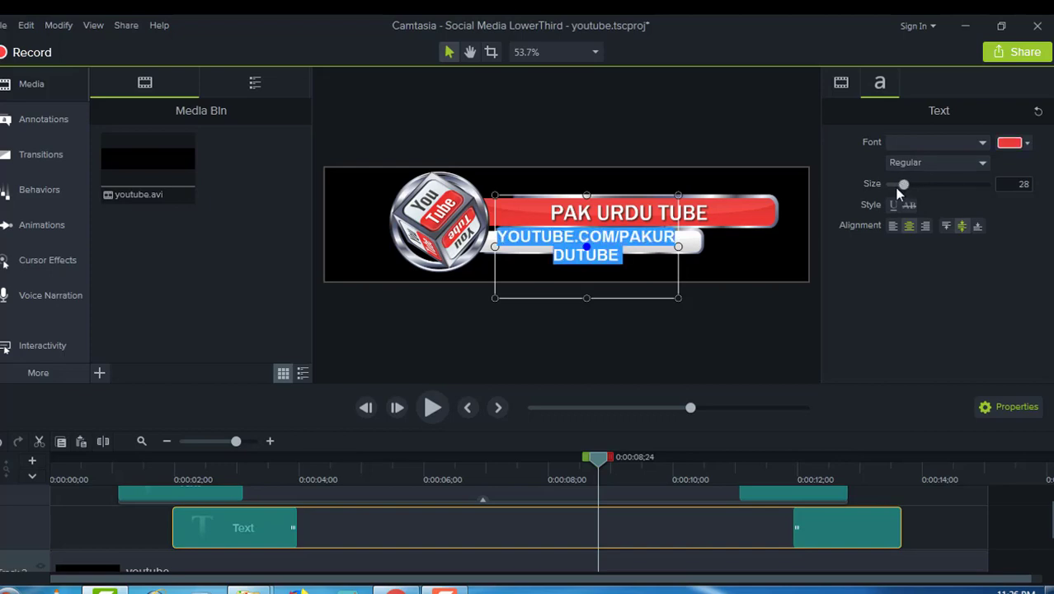
drag(897, 188, 892, 188)
key(ctrl+b)
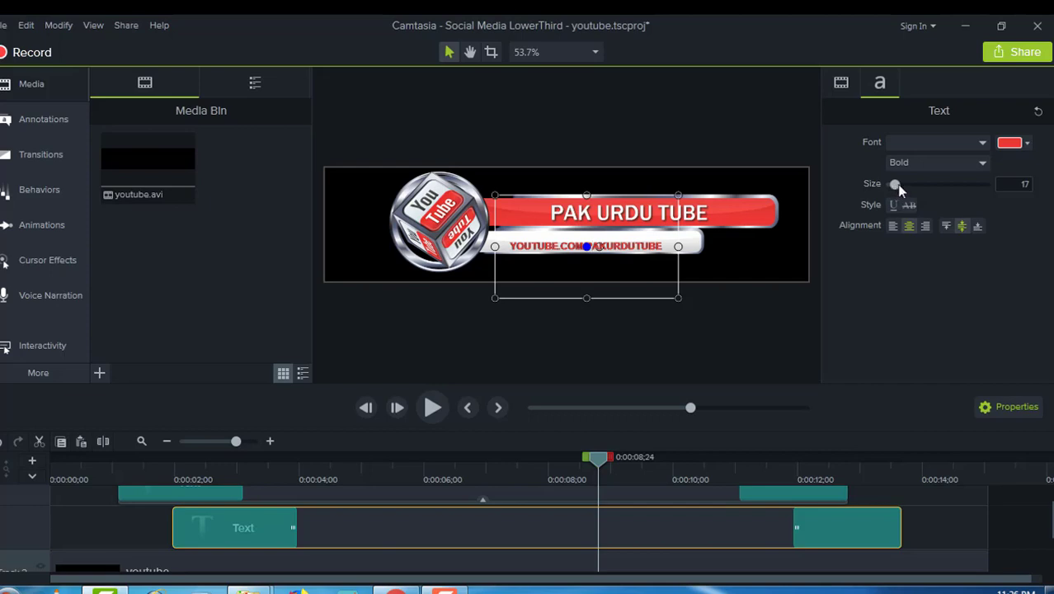
click(433, 408)
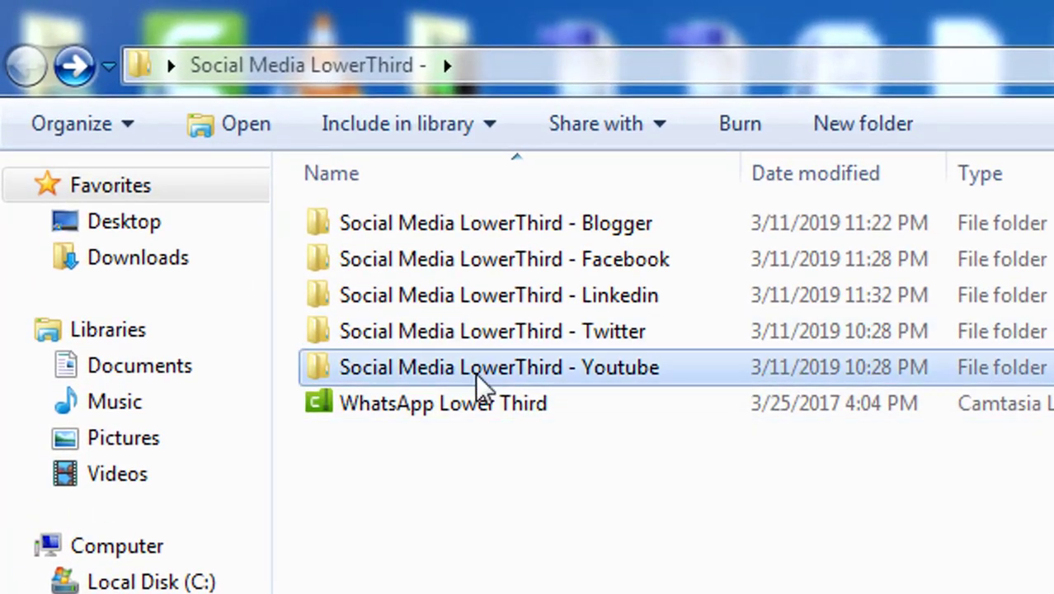
Step: Open the WhatsApp Lower Third library file and dismiss the duplicate-asset warning in Camtasia
double_click(484, 410)
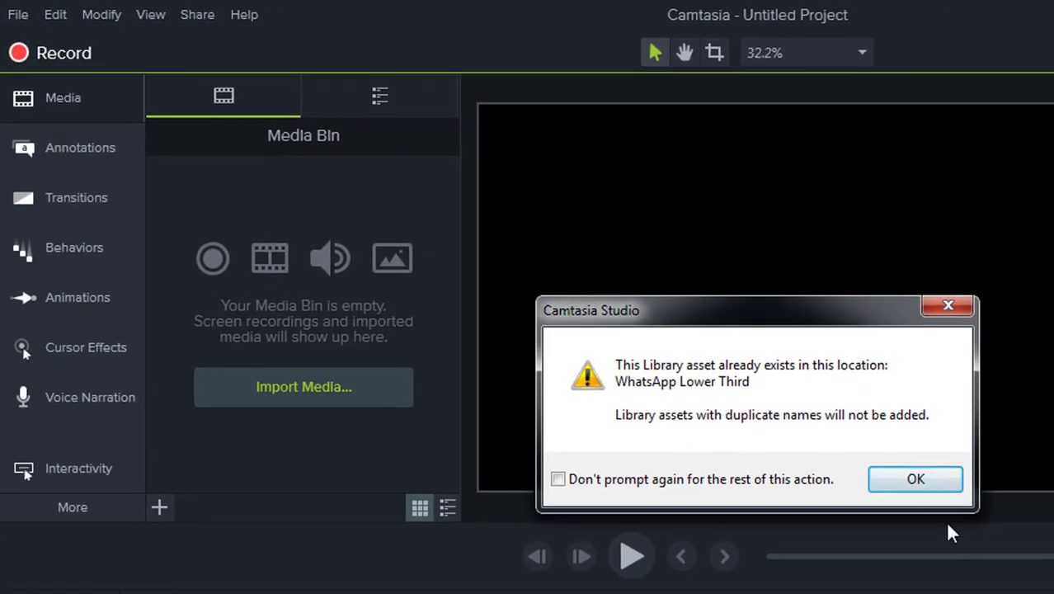
click(924, 487)
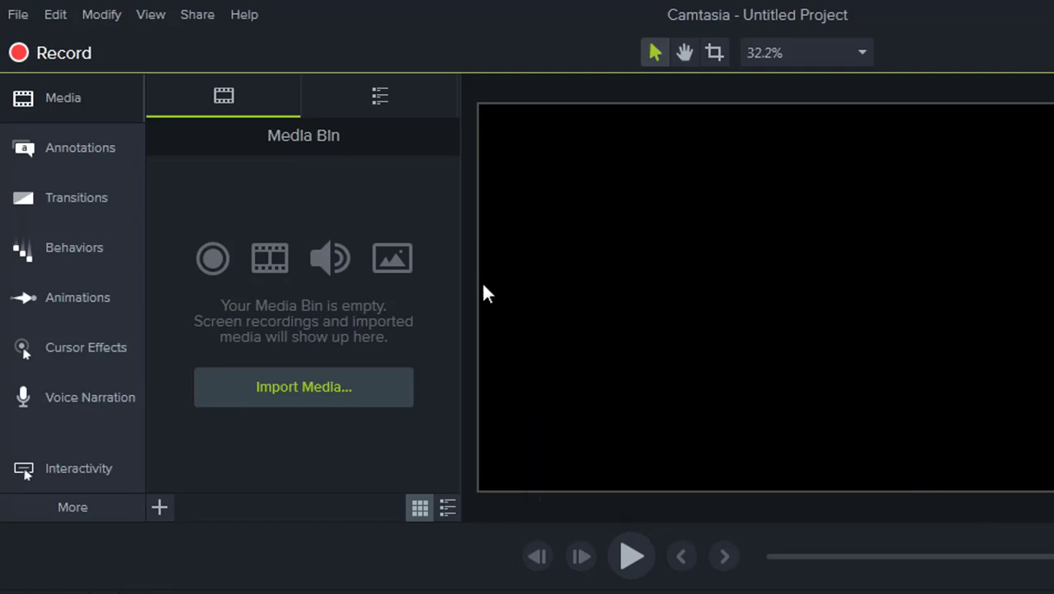
Step: Add WhatsApp Lower Third from the Library at the playhead and scale it up to about 206%
click(367, 95)
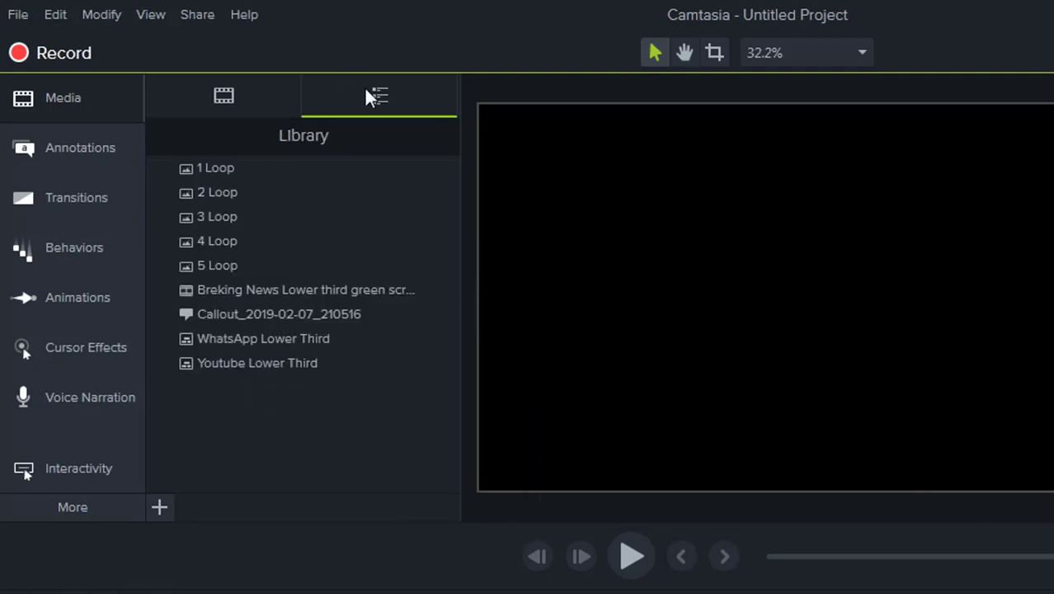
right_click(245, 333)
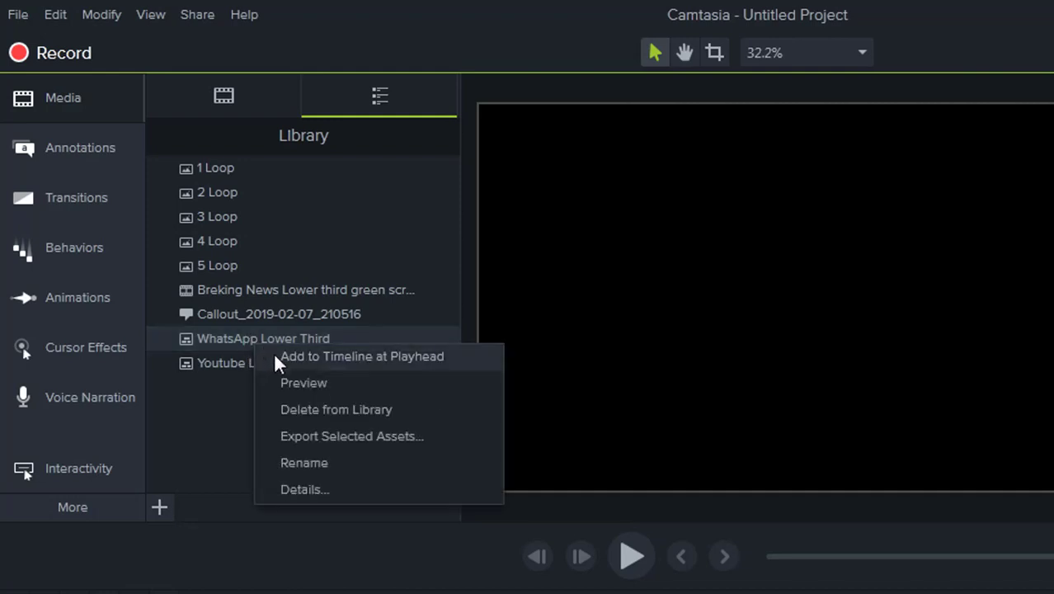
click(275, 357)
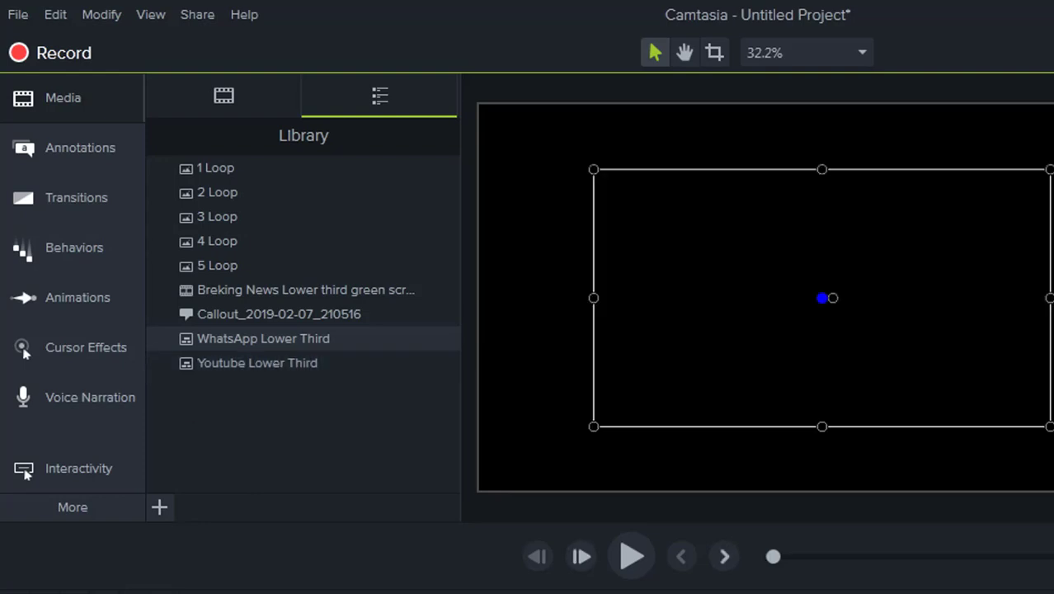
drag(92, 593, 146, 593)
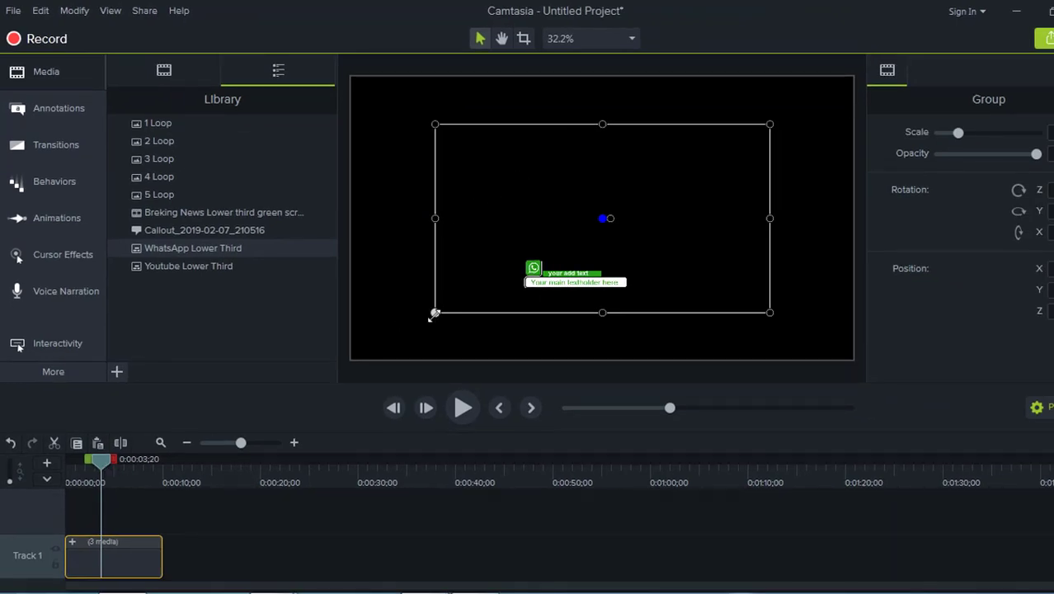
drag(435, 312, 340, 391)
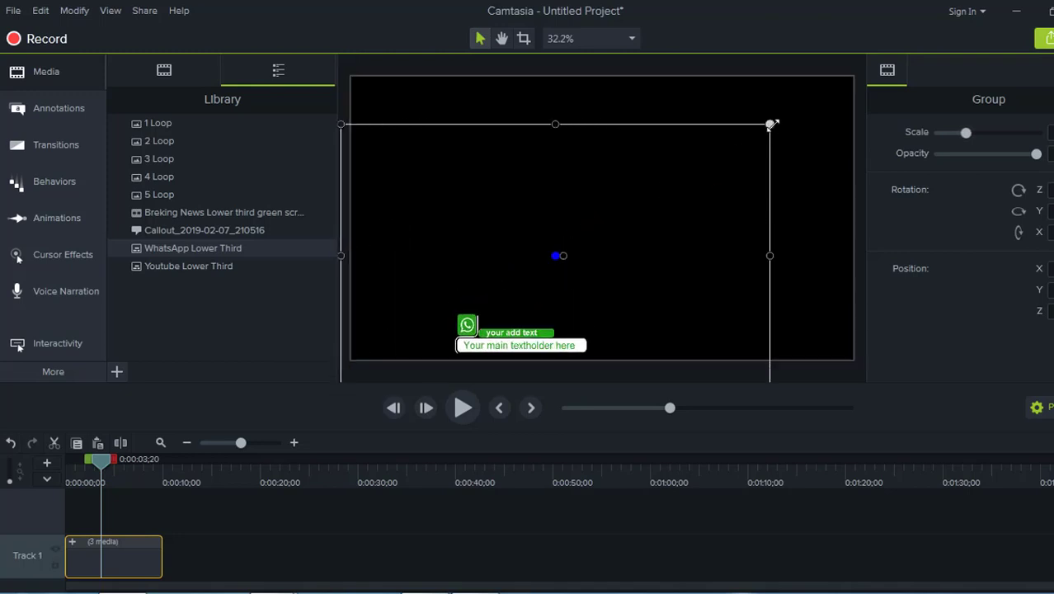
drag(769, 123, 996, 2)
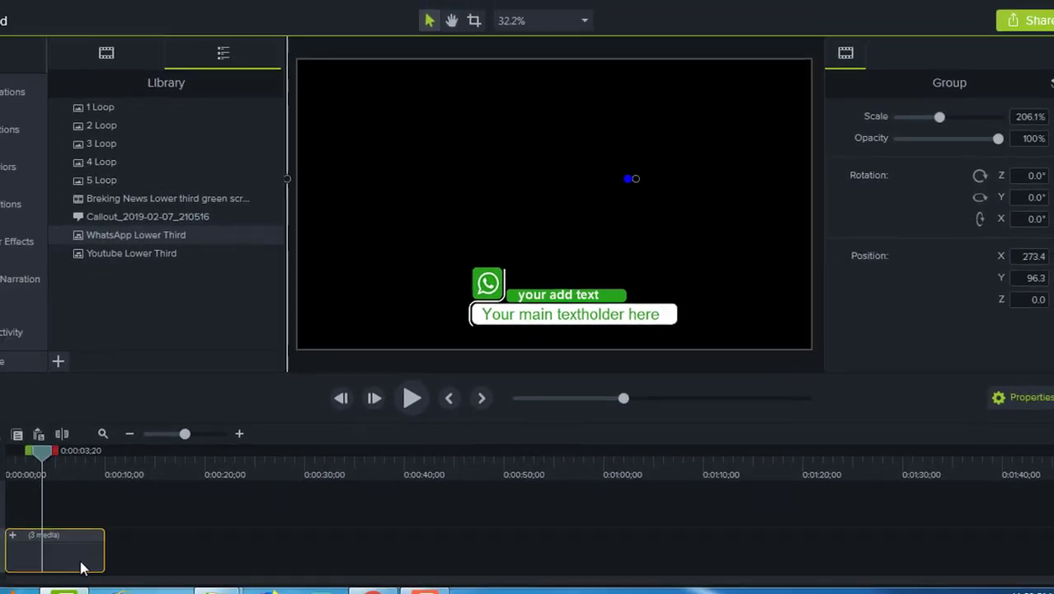
Step: Ungroup the WhatsApp lower third and regroup its clips into Group 1 with Ctrl+G
right_click(79, 563)
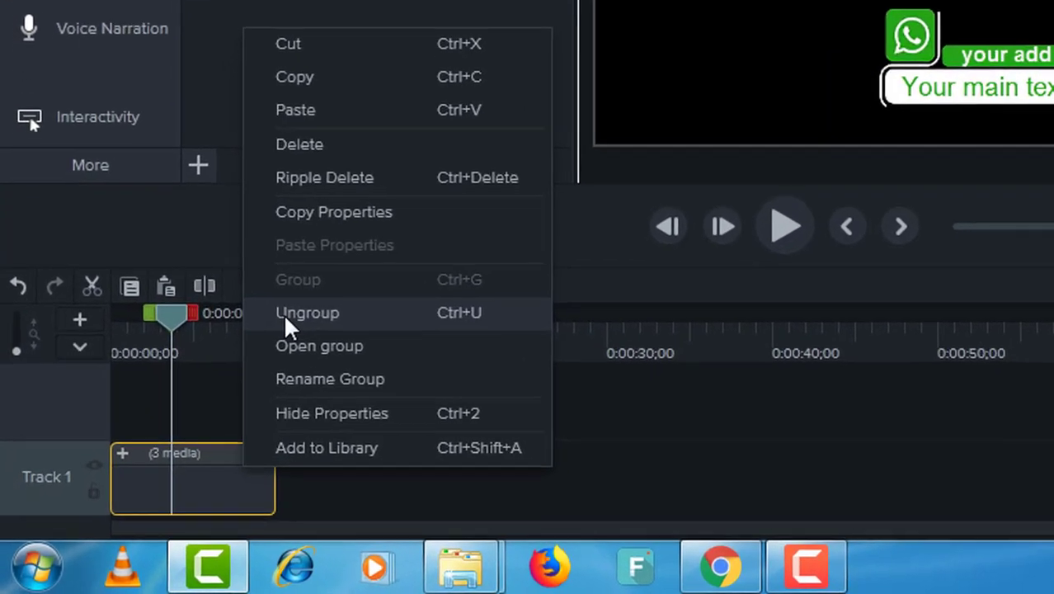
click(198, 405)
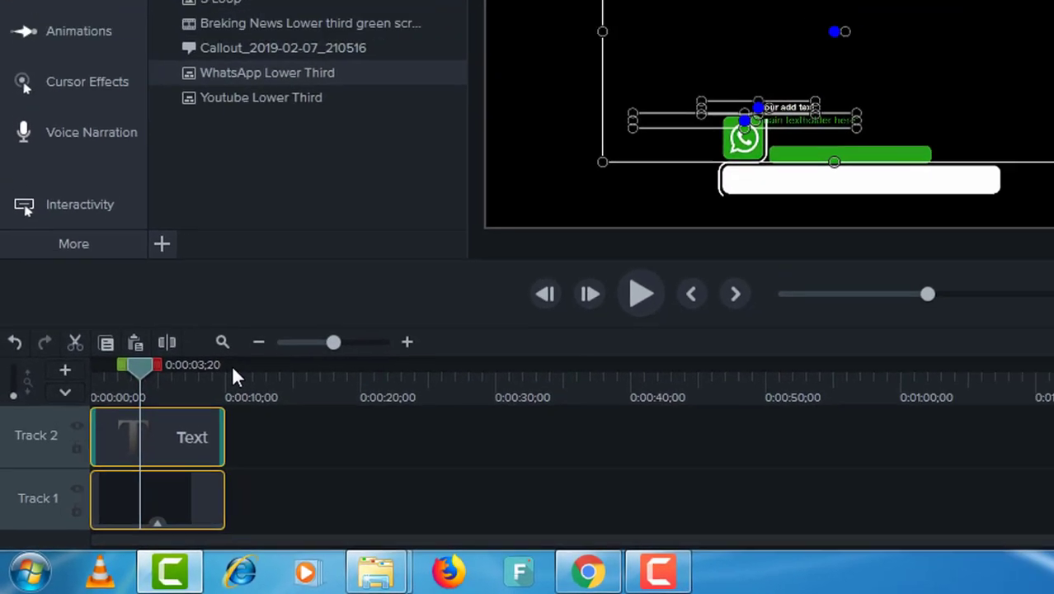
click(288, 309)
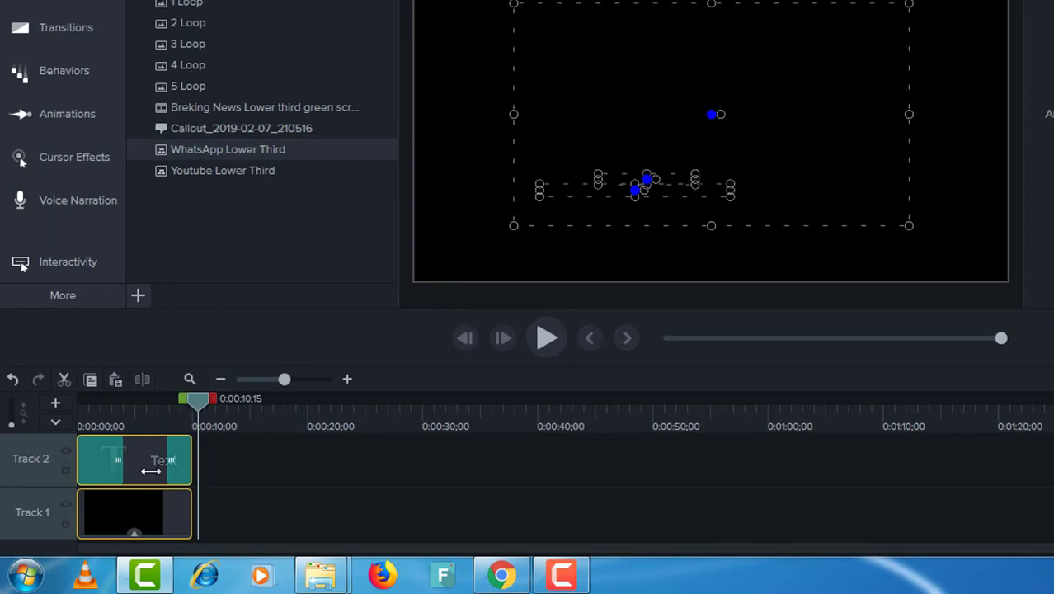
drag(198, 400, 112, 424)
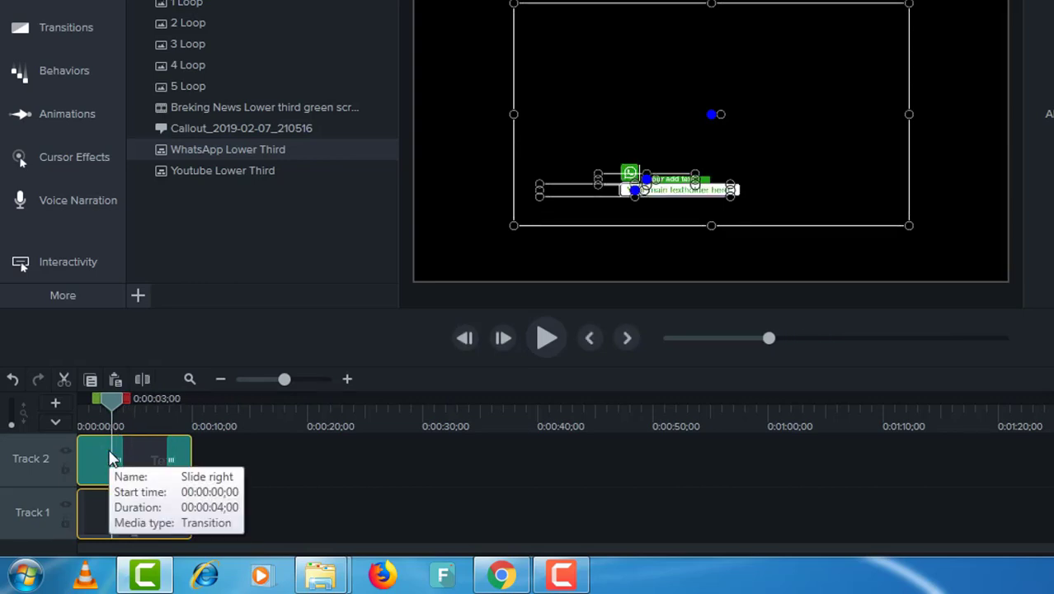
key(ctrl+g)
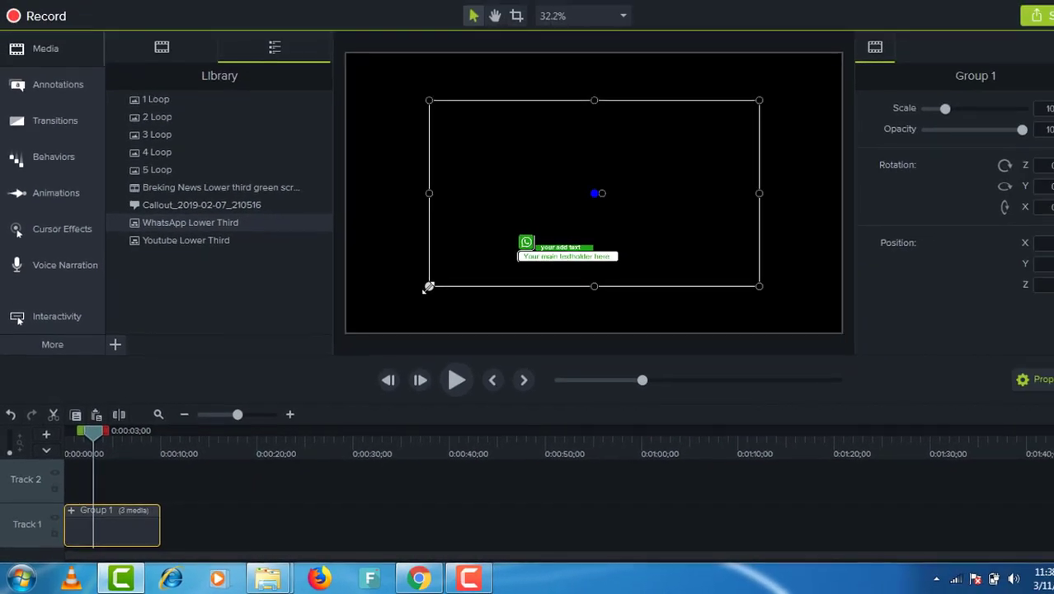
Step: Enlarge the regrouped lower third to about 210% and nudge it up two steps
drag(513, 226, 447, 277)
drag(372, 328, 294, 391)
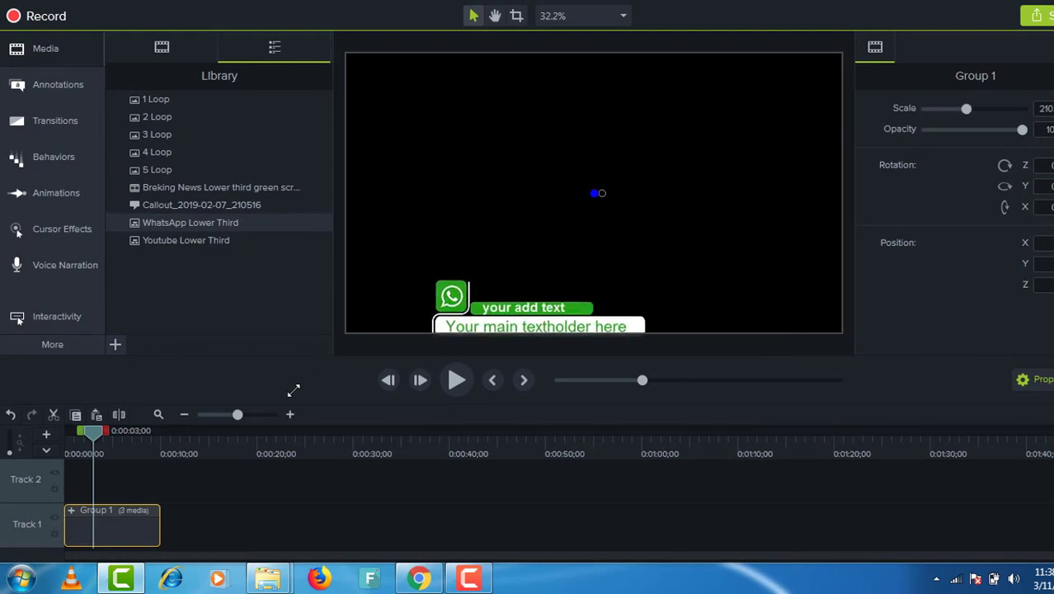
key(Up)
key(Up)
key(Up)
key(Up)
key(Up)
key(Up)
key(Up)
key(Up)
key(Up)
key(Up)
key(Up)
key(Up)
key(Up)
key(Up)
key(Up)
key(Up)
key(Up)
key(Up)
key(Up)
key(Up)
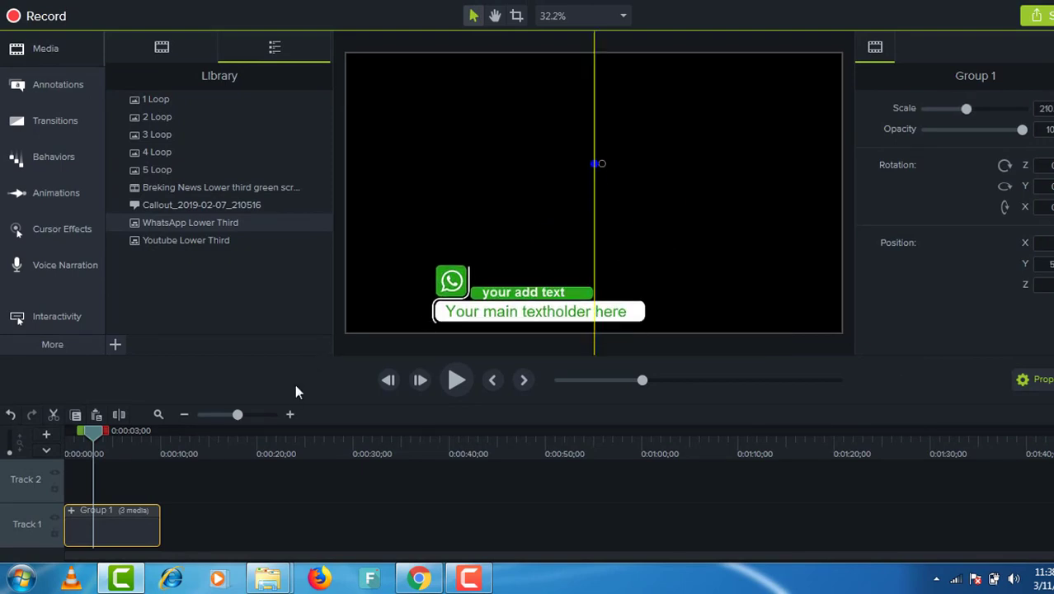
key(Up)
key(Up)
key(Up)
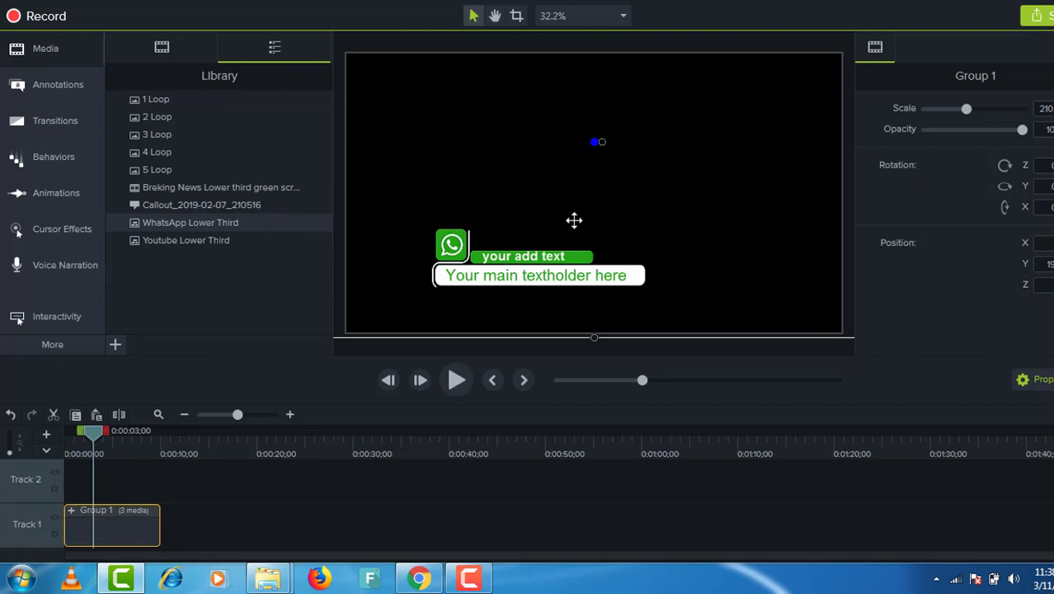
Step: Change the green label text of the WhatsApp lower third to HELP LINE
double_click(549, 261)
double_click(551, 263)
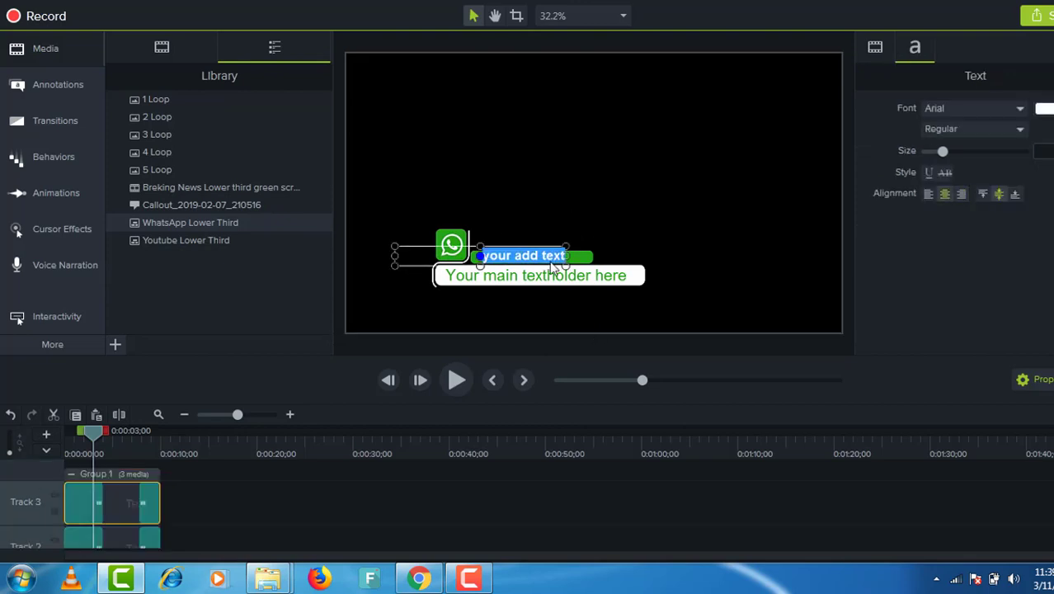
text(HELP)
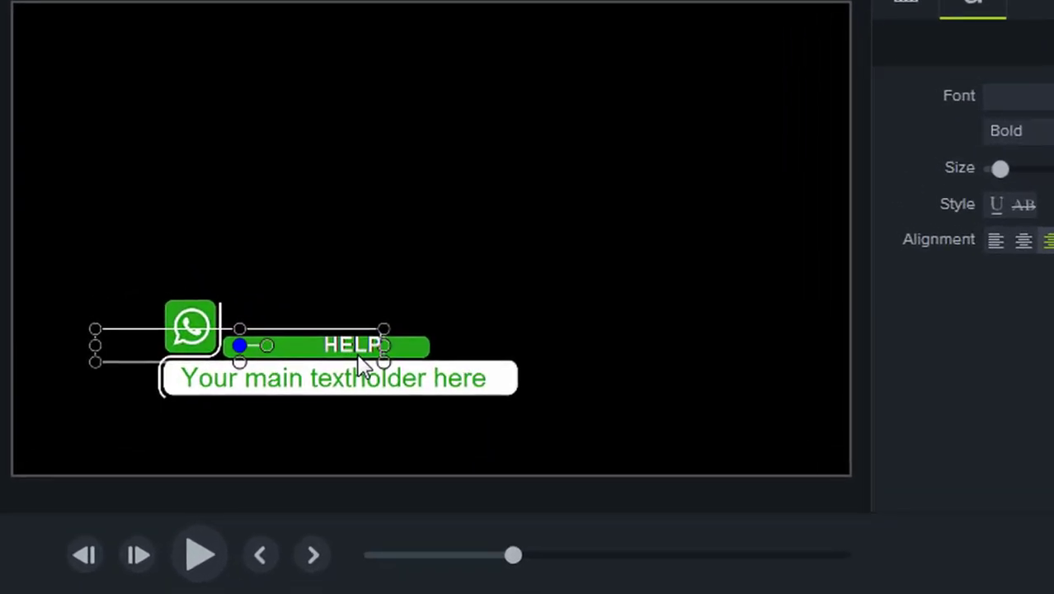
text( LINE)
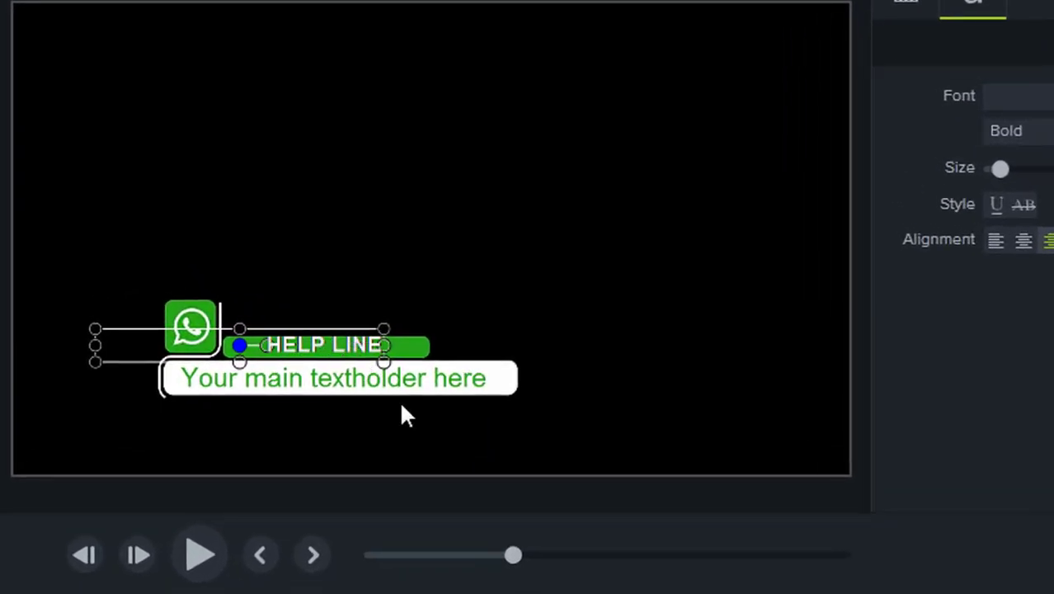
Step: Replace the main placeholder with the help-line phone number, widen and shift its box left, then replay
click(393, 380)
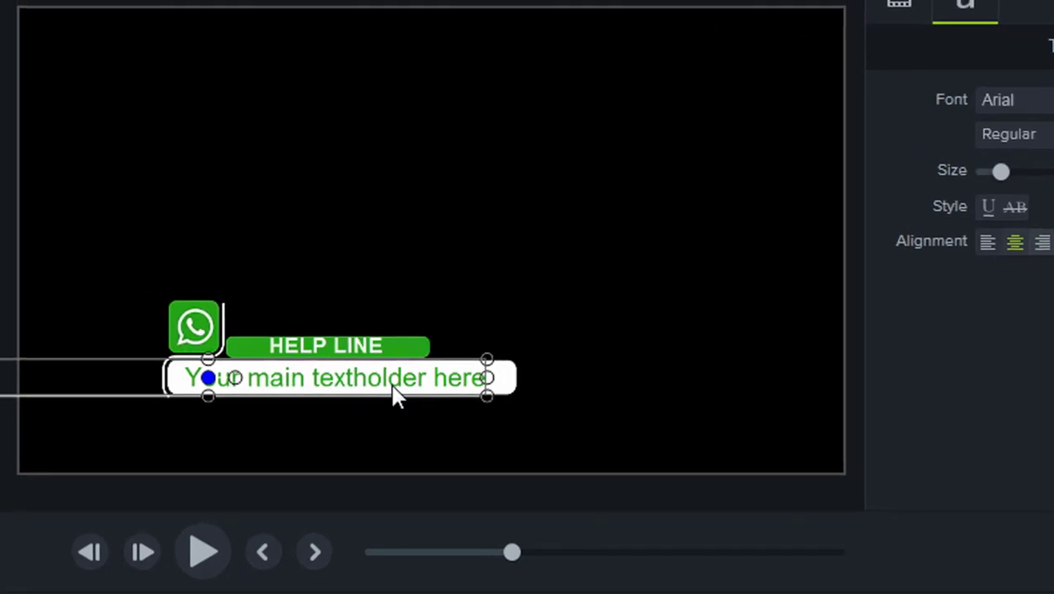
double_click(395, 387)
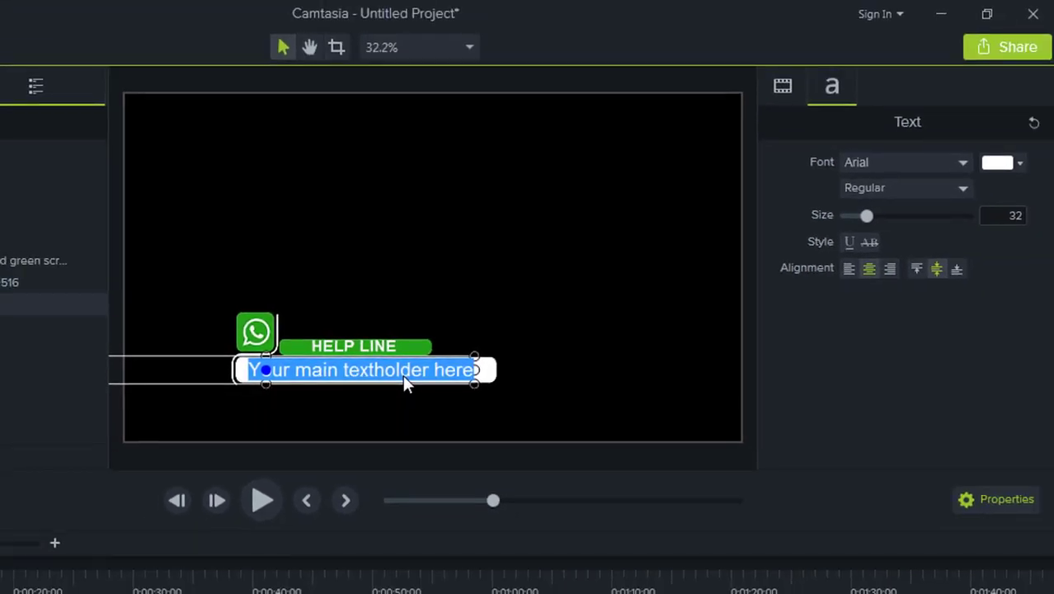
key(BackSpace)
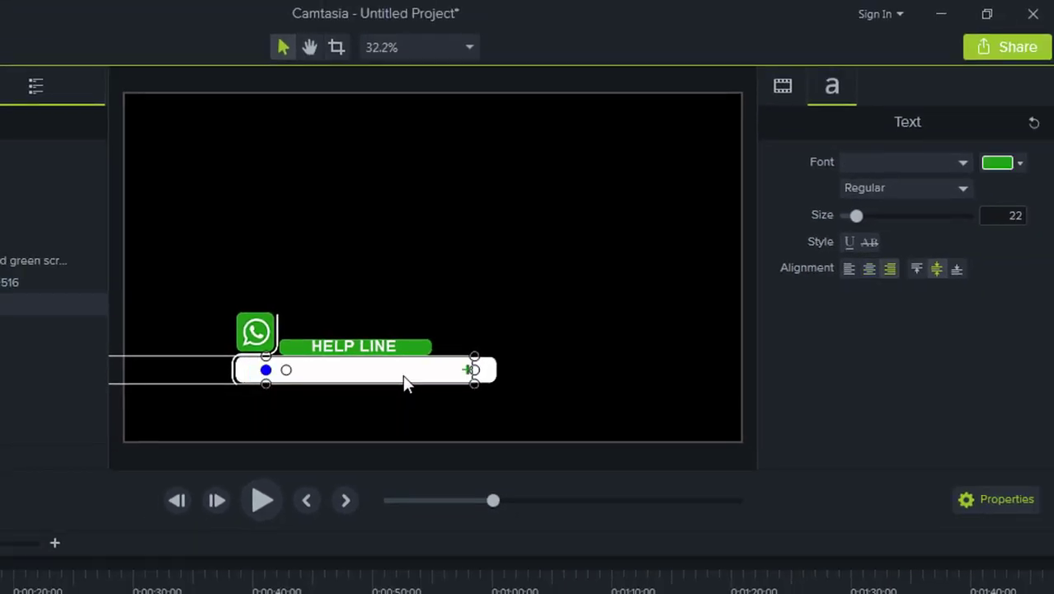
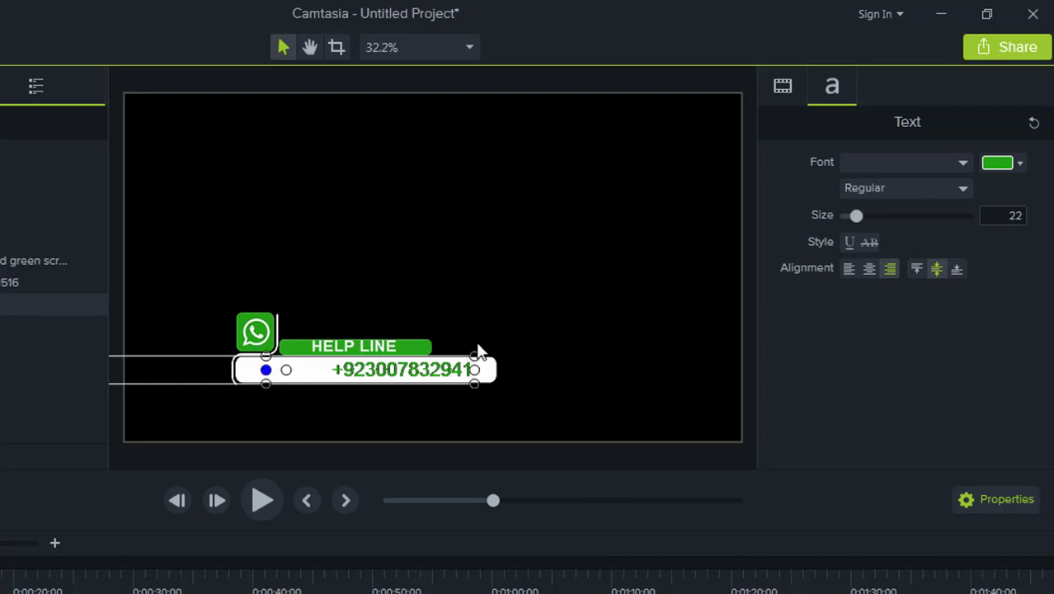
drag(476, 354, 506, 317)
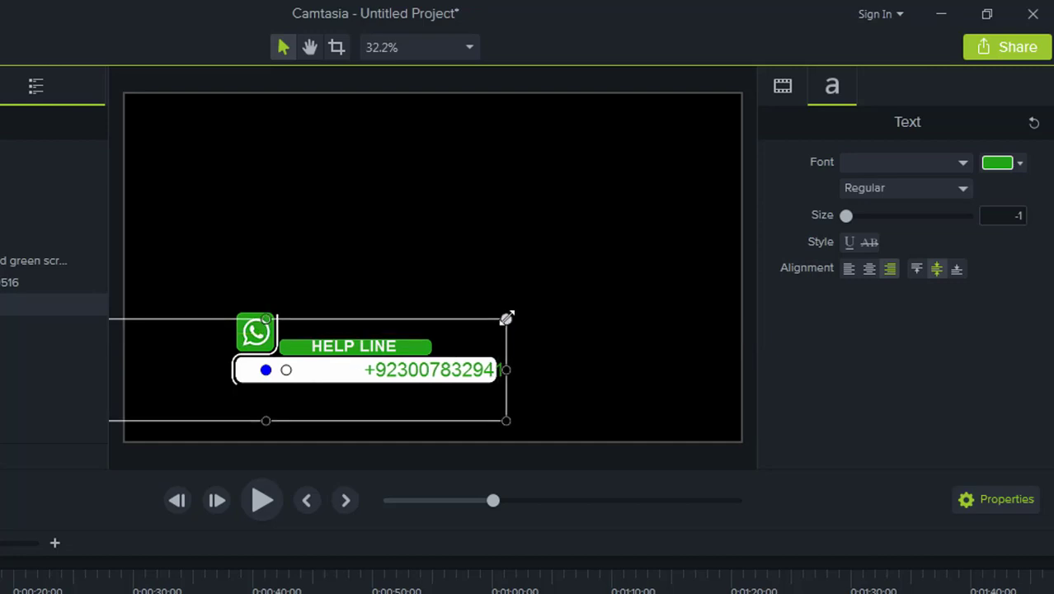
key(Left)
key(Left)
key(Left)
key(Left)
key(Left)
key(Left)
key(Left)
key(Left)
key(Left)
key(Left)
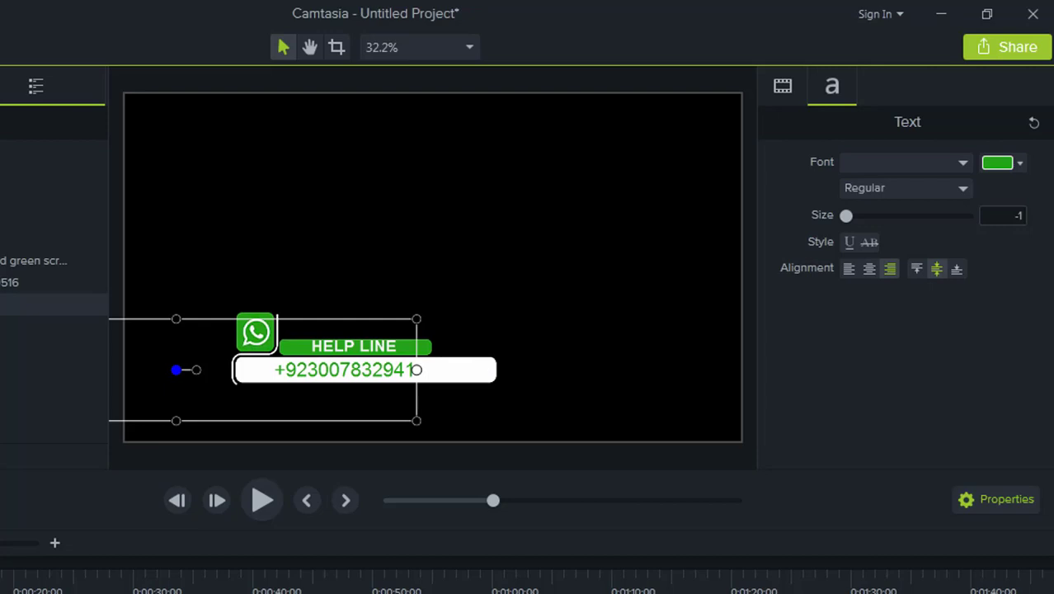
key(ctrl+minus)
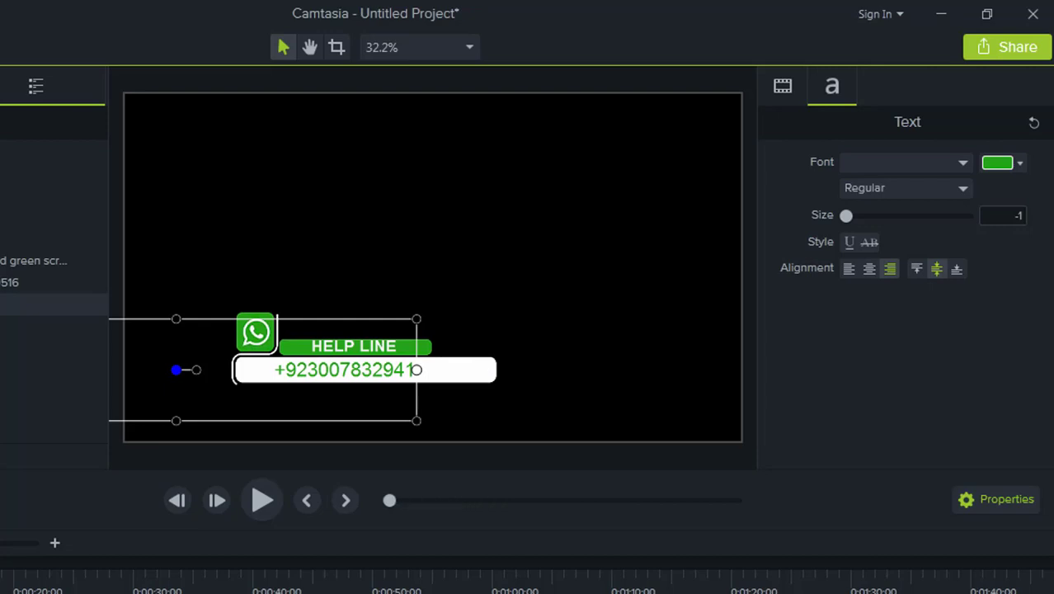
click(264, 497)
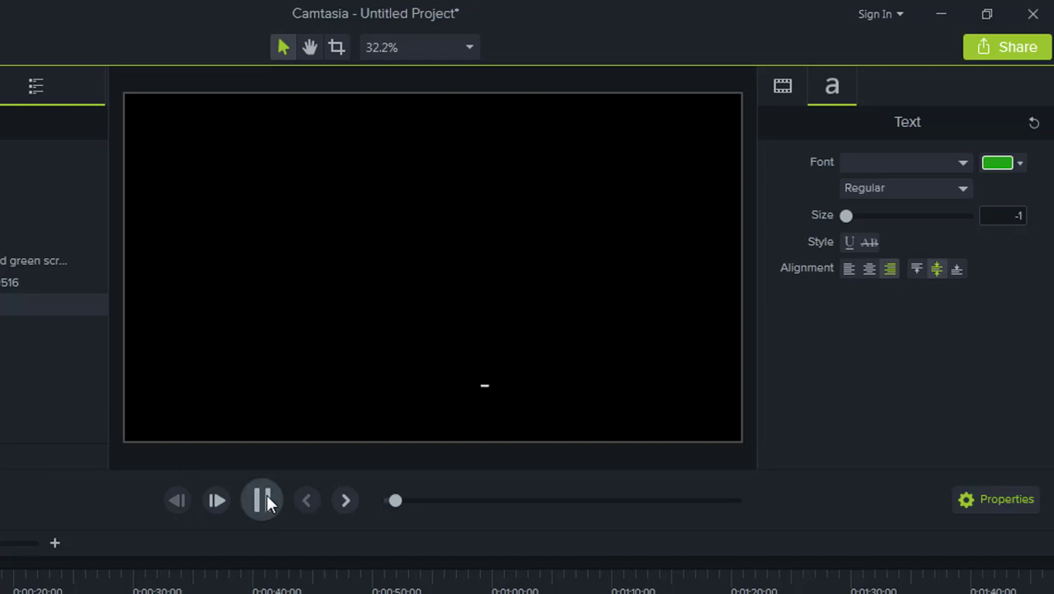